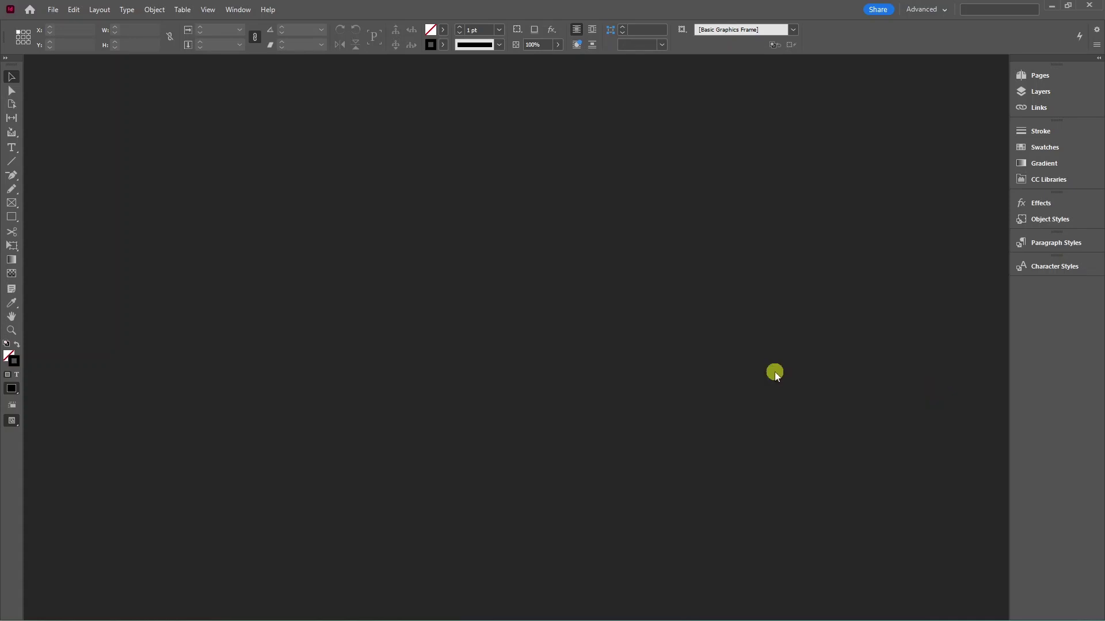
# Create a new blank A4 print document from the Print presets.
pyautogui.click(52, 9)
pyautogui.moveTo(73, 22)
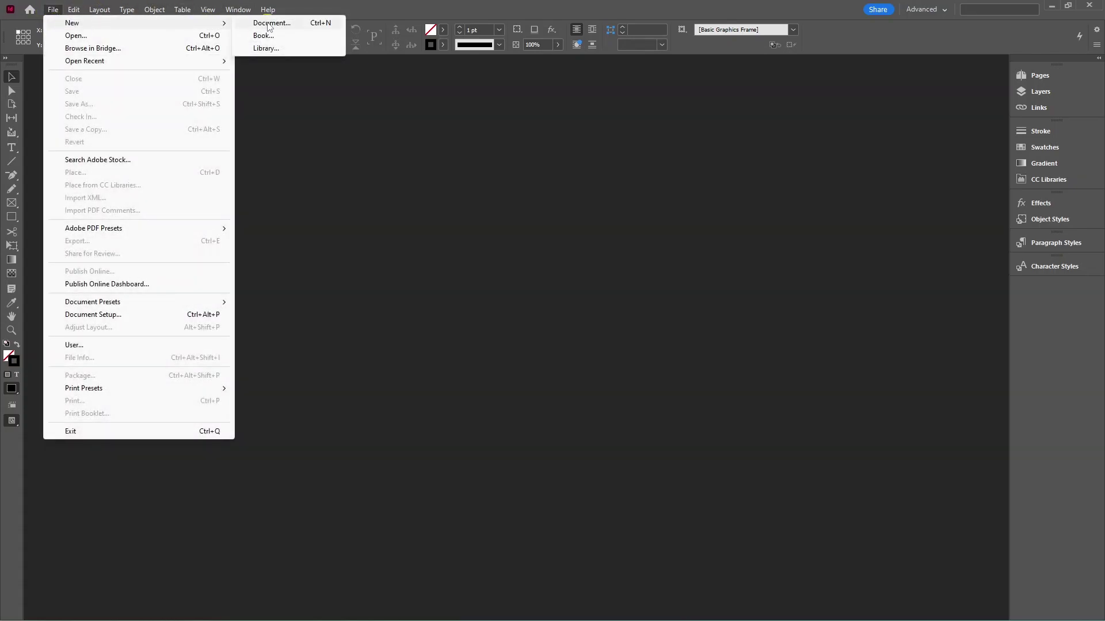
pyautogui.click(271, 24)
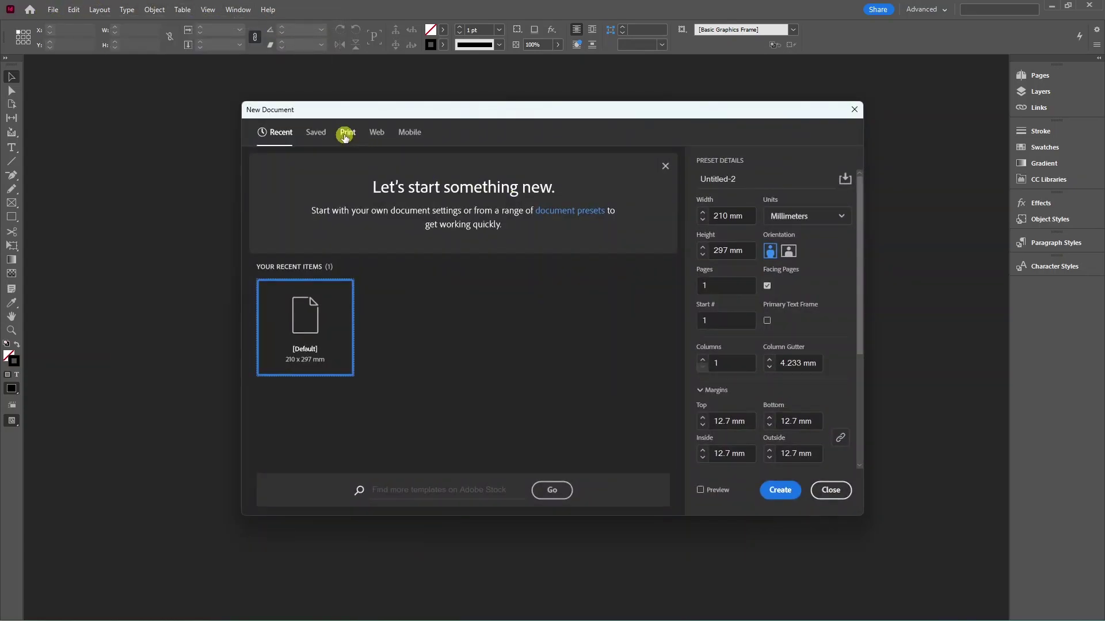
pyautogui.click(345, 134)
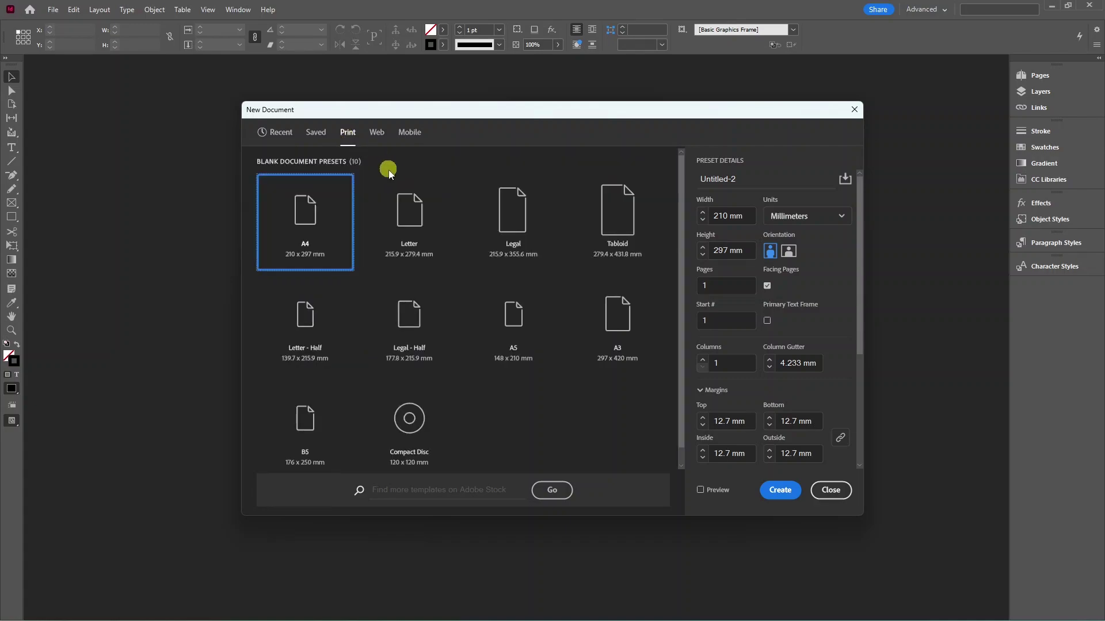
pyautogui.click(307, 238)
pyautogui.click(778, 491)
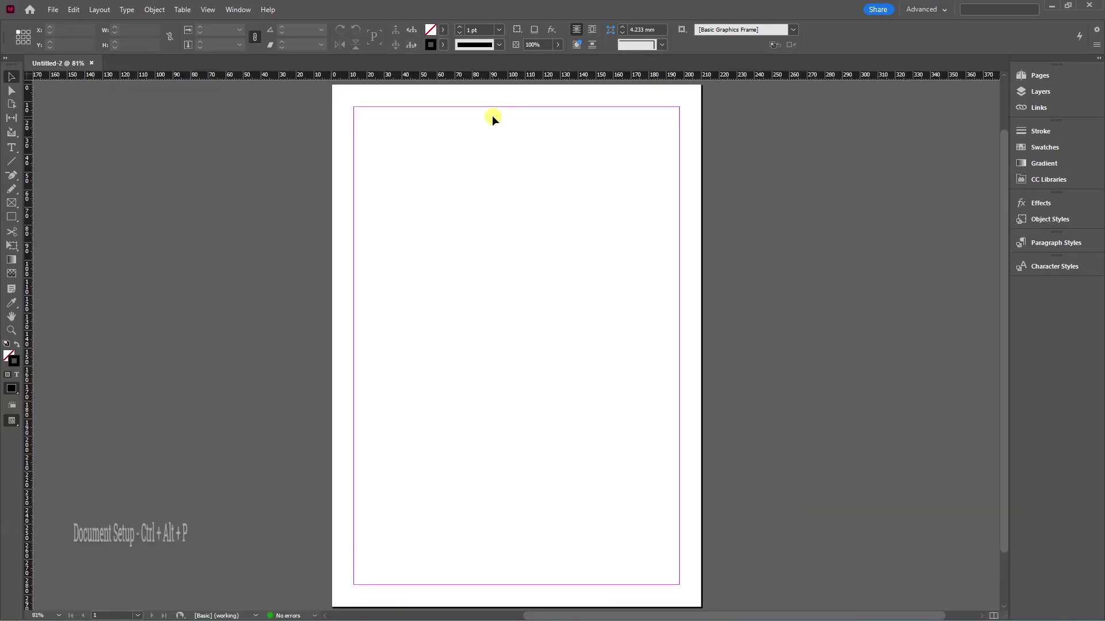
pyautogui.hotkey('ctrl', 'alt', 'p')
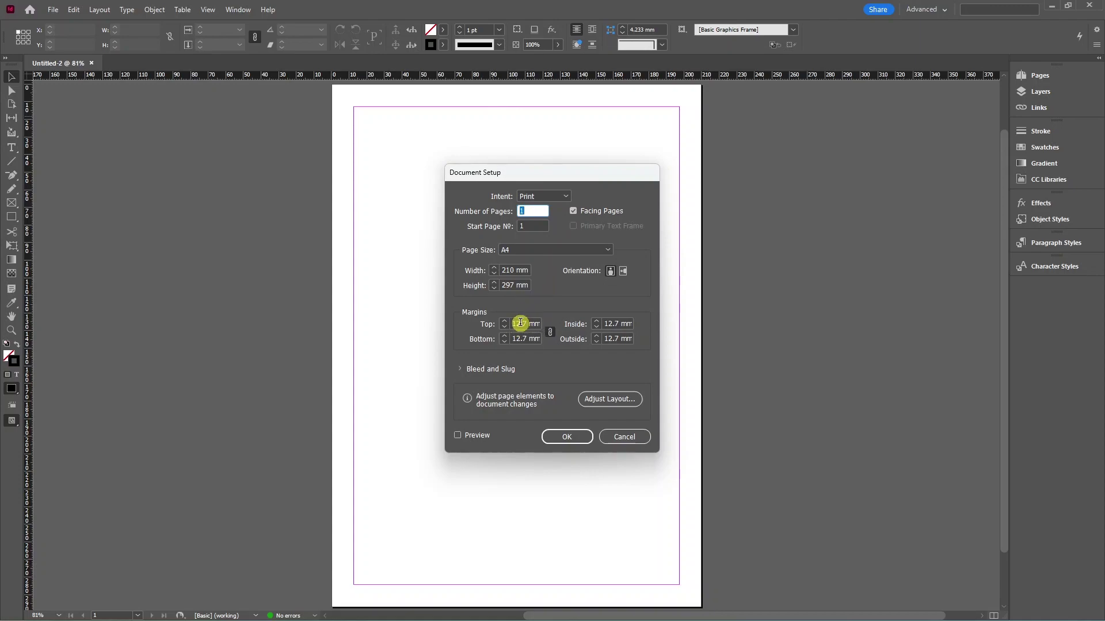
pyautogui.press('Return')
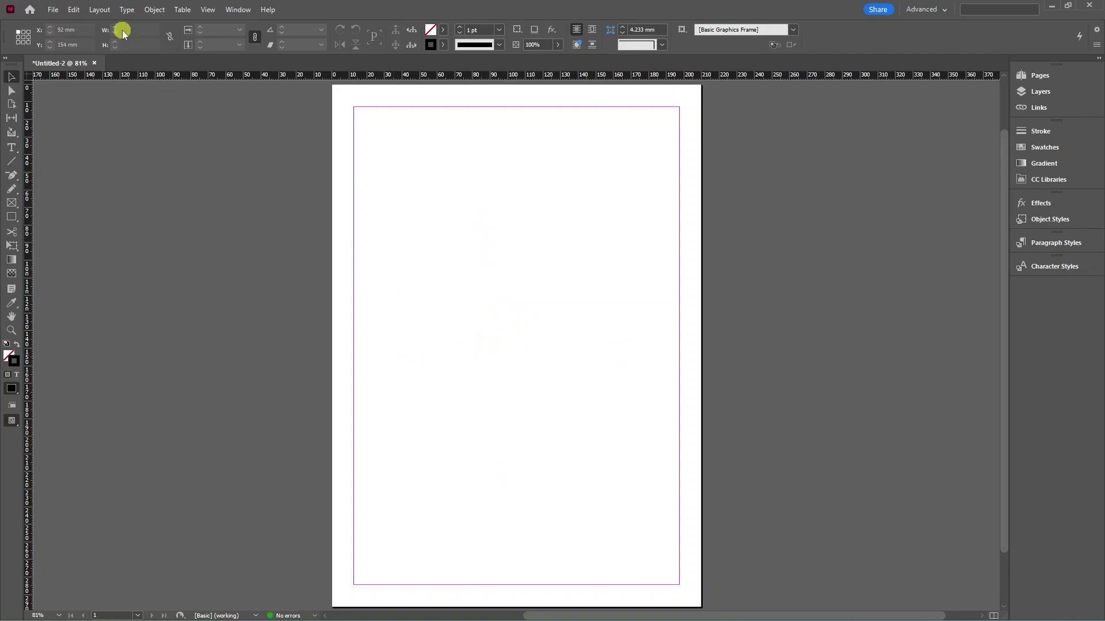
pyautogui.click(99, 10)
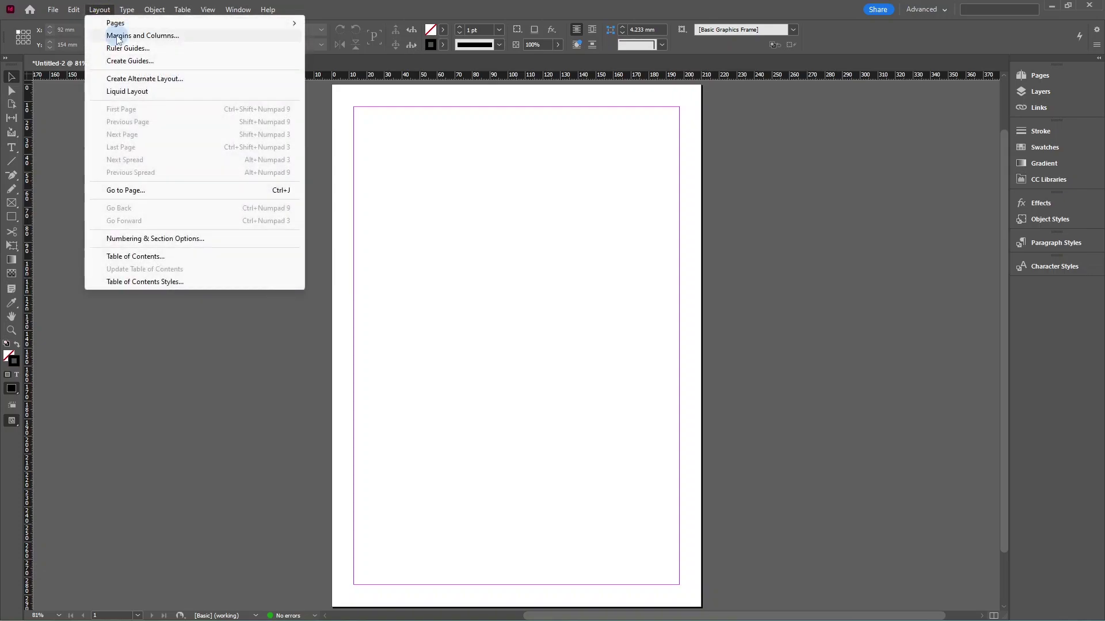
pyautogui.click(117, 36)
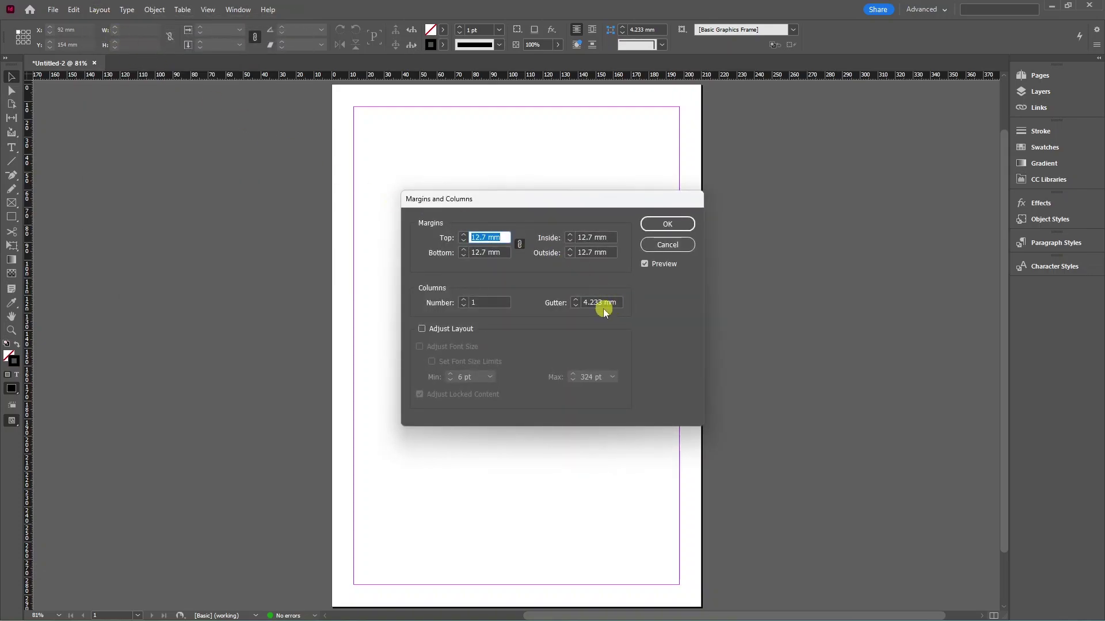
pyautogui.moveTo(614, 302); pyautogui.dragTo(583, 300)
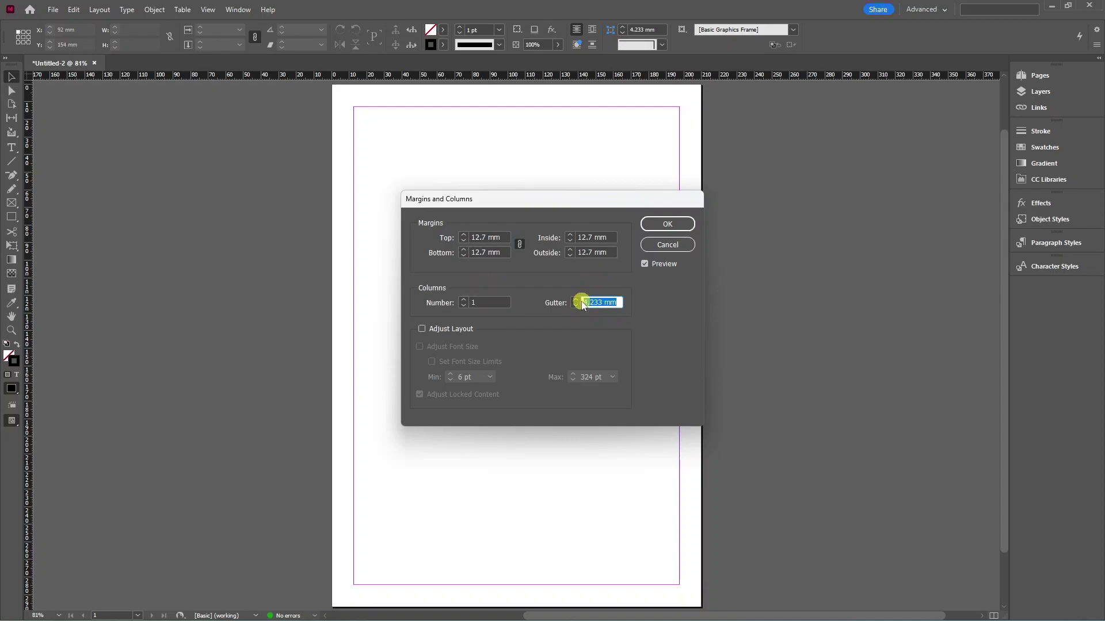
pyautogui.press('Return')
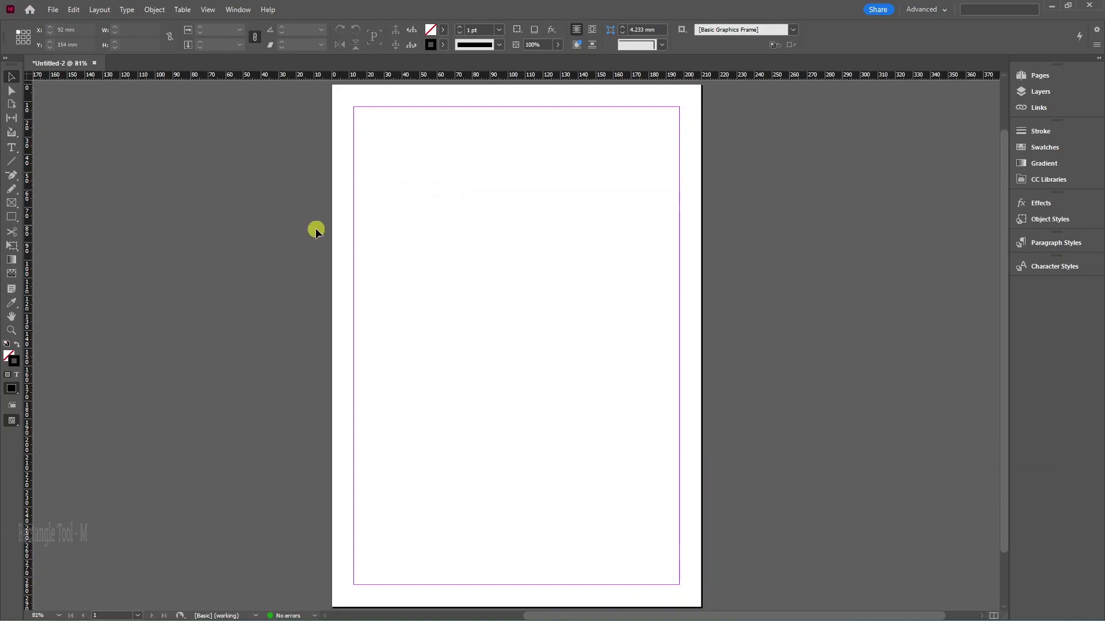
# Draw a 210×30 mm strip gridded into two frames, and add a vertical guide at 105 mm.
pyautogui.click(11, 217)
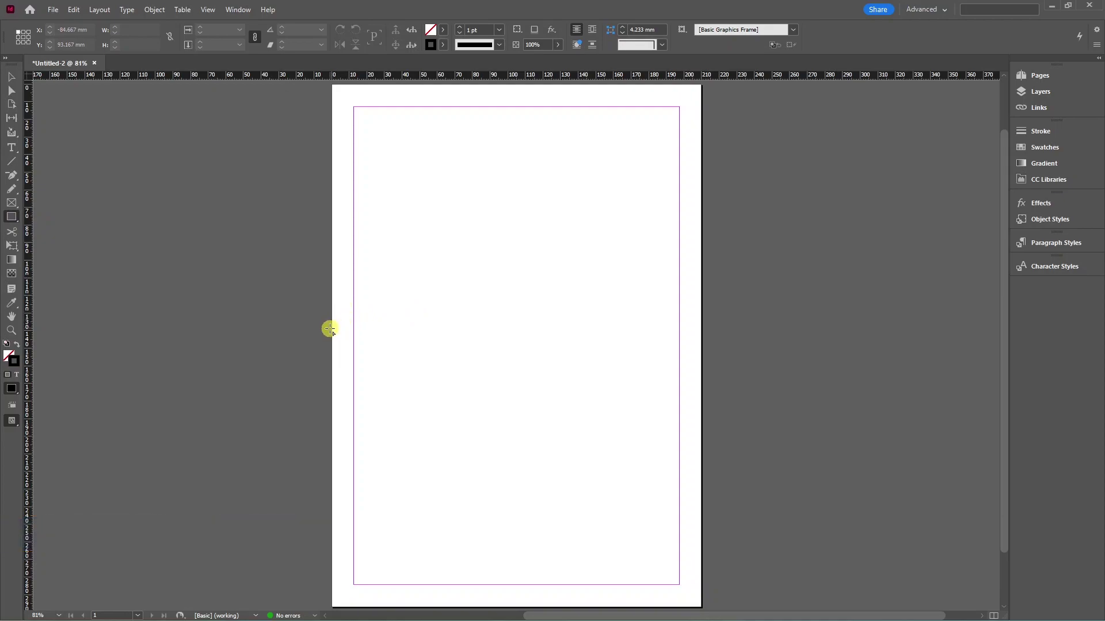
pyautogui.moveTo(333, 332)
pyautogui.mouseDown()
pyautogui.moveTo(643, 386)
pyautogui.moveTo(701, 384)
pyautogui.mouseUp()
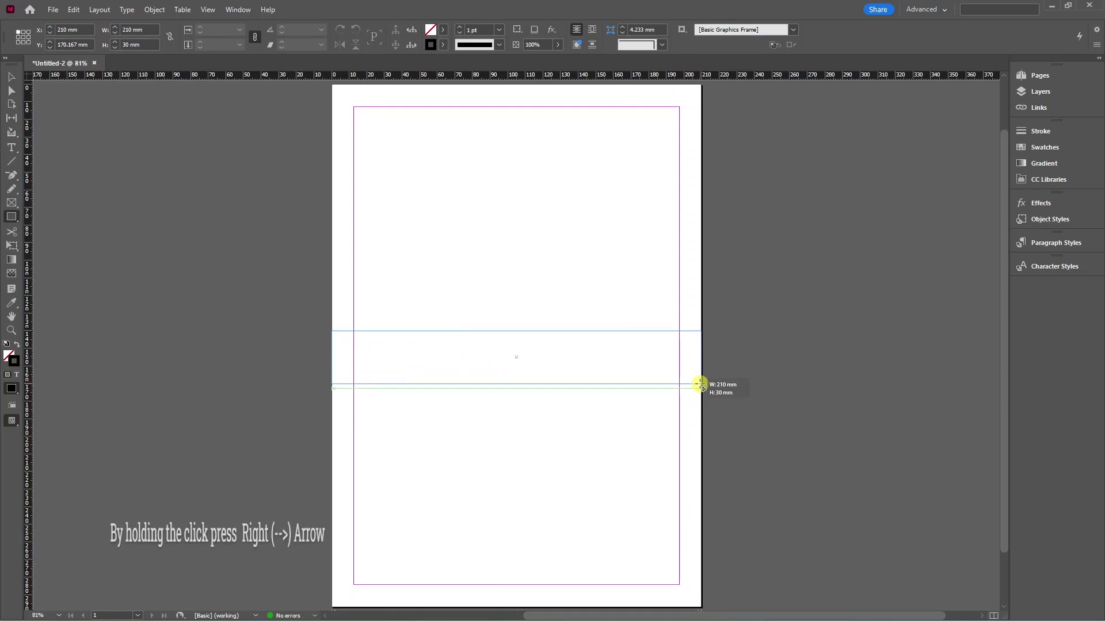
pyautogui.press('Right')
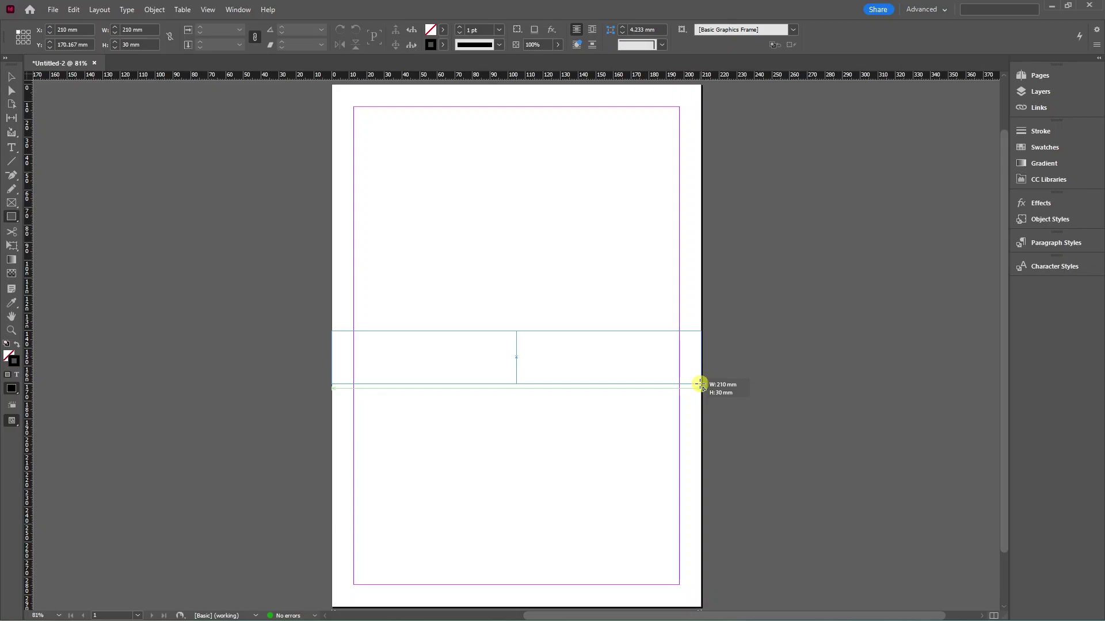
pyautogui.press('Right')
pyautogui.press('Right')
pyautogui.press('Right')
pyautogui.press('Right')
pyautogui.press('Right')
pyautogui.press('Left')
pyautogui.press('Left')
pyautogui.press('Left')
pyautogui.press('Left')
pyautogui.press('Left')
pyautogui.moveTo(701, 384); pyautogui.dragTo(700, 384)
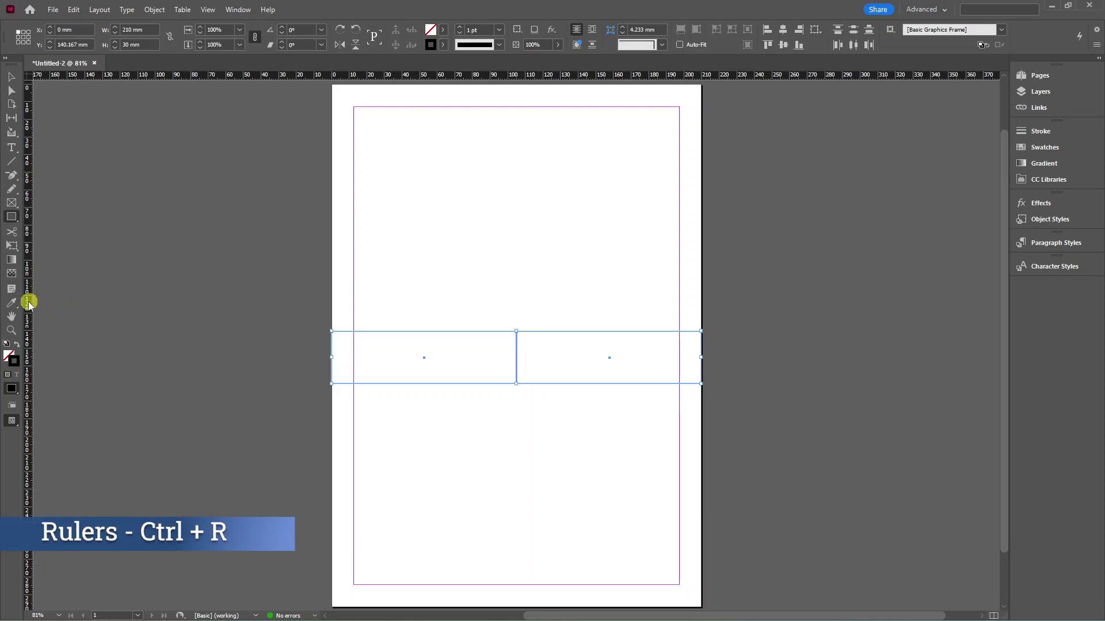
pyautogui.moveTo(28, 303); pyautogui.dragTo(515, 309)
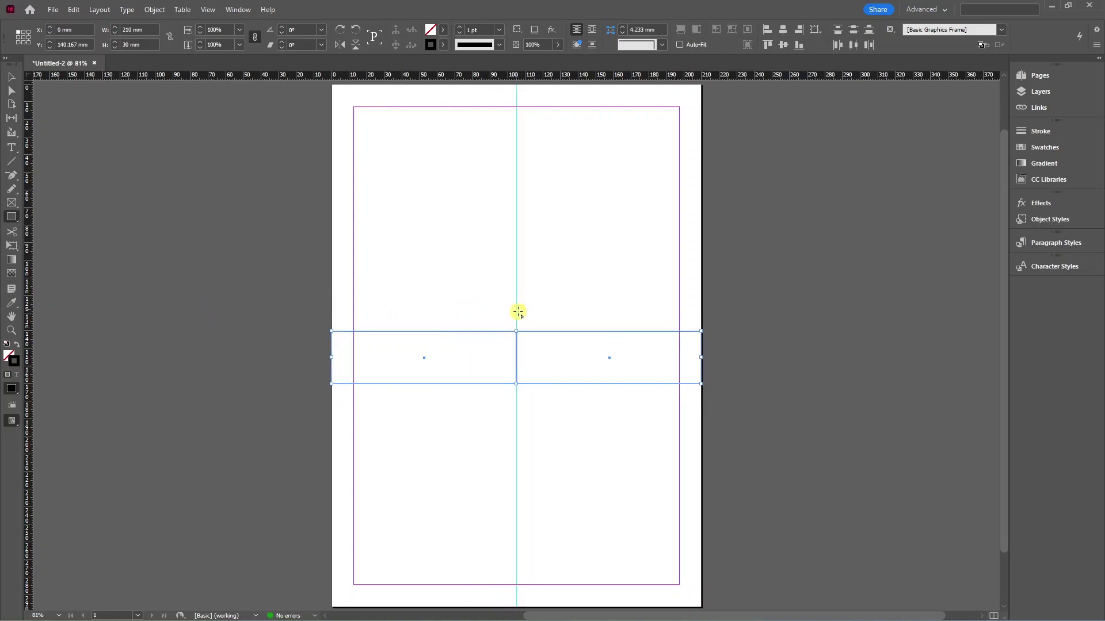
# Turn on Snap to Guides and deselect the two strip frames.
pyautogui.click(208, 10)
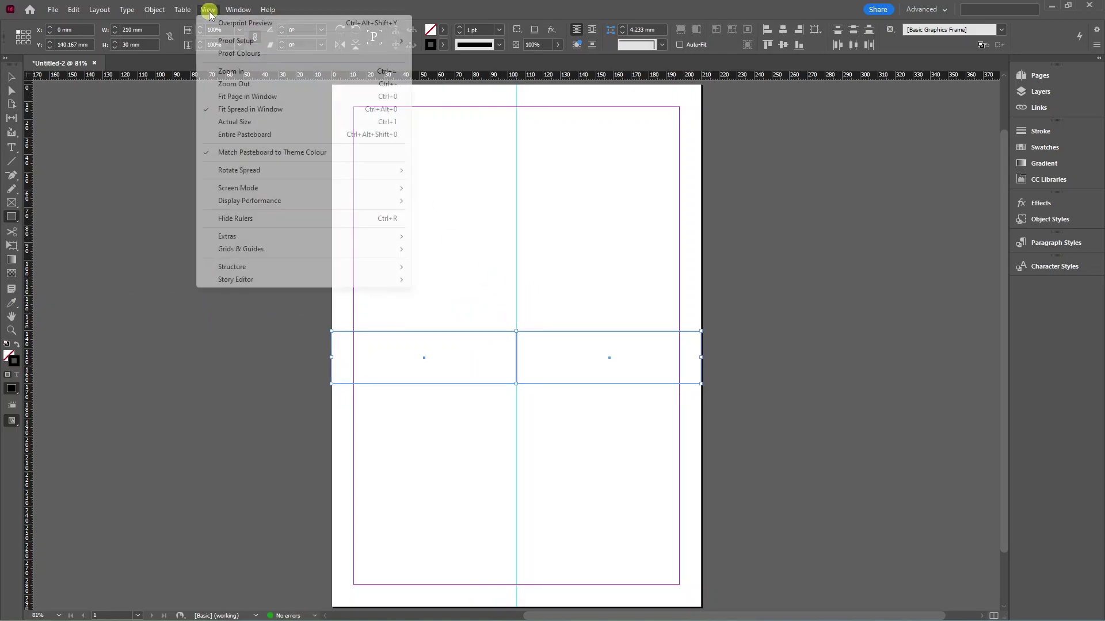
pyautogui.moveTo(240, 248)
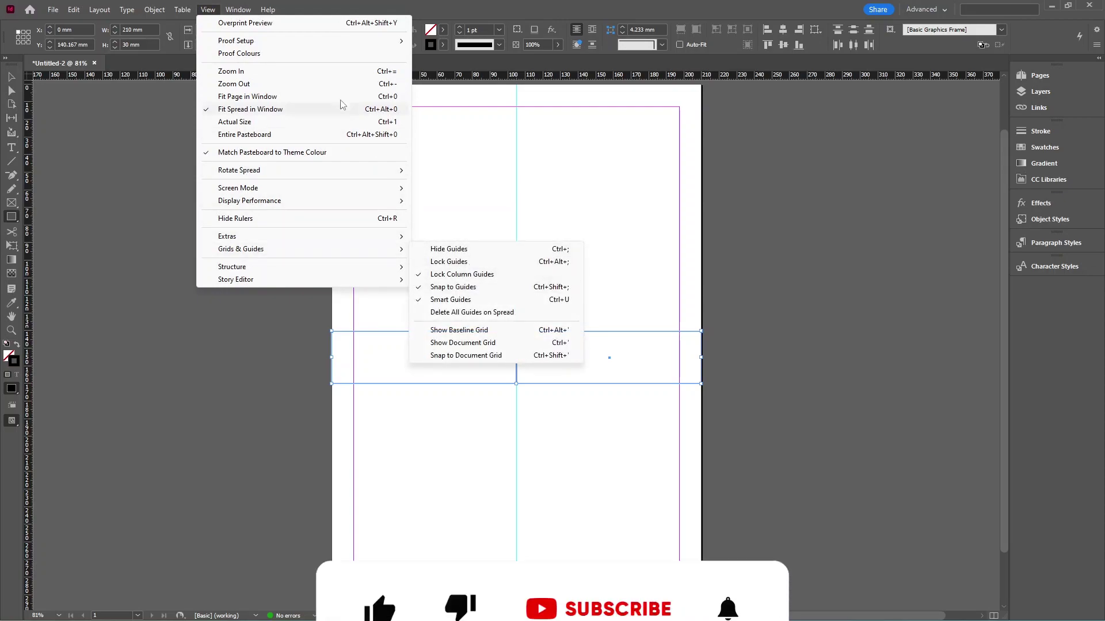
pyautogui.click(472, 287)
pyautogui.press('v')
pyautogui.moveTo(439, 296); pyautogui.dragTo(587, 388)
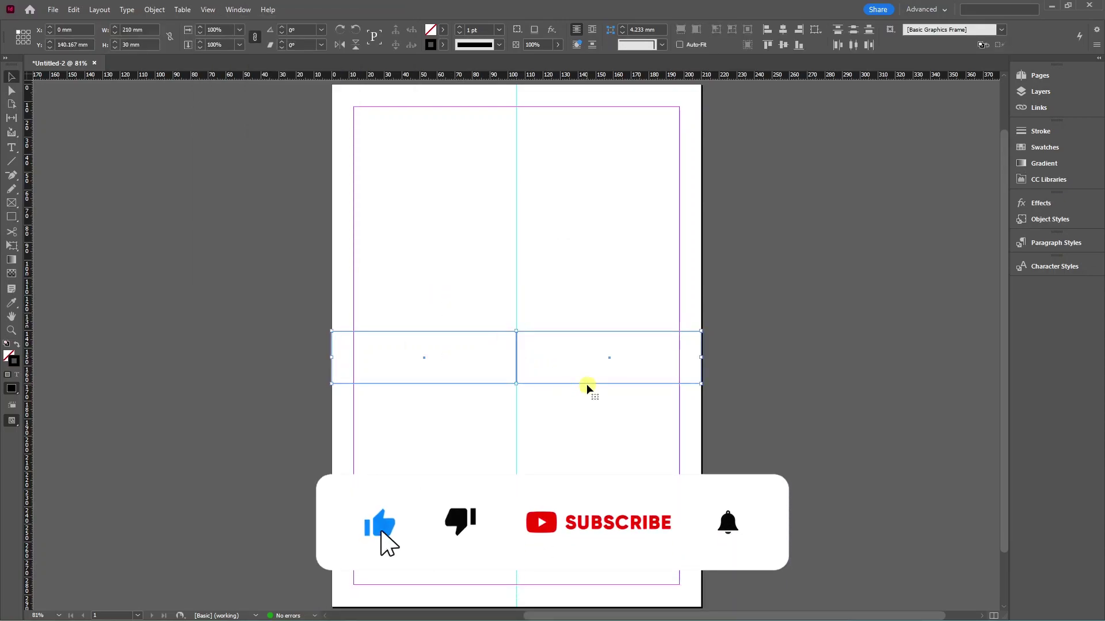
pyautogui.click(587, 389)
# Draw a full-height frame and snap a horizontal guide to its midpoint.
pyautogui.press('m')
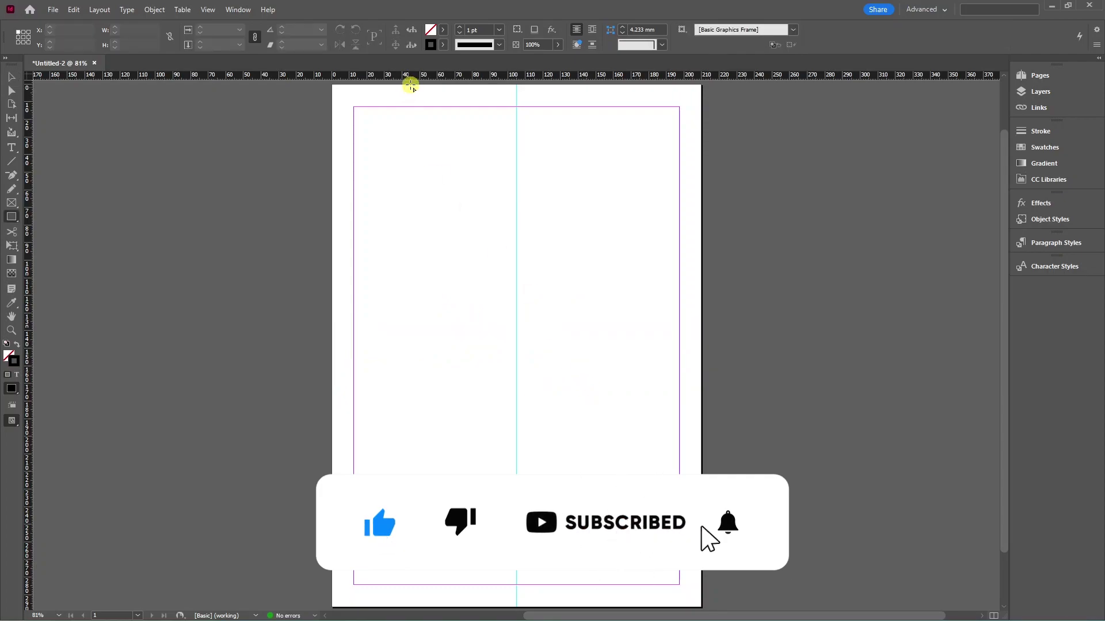
pyautogui.moveTo(449, 86); pyautogui.dragTo(467, 609)
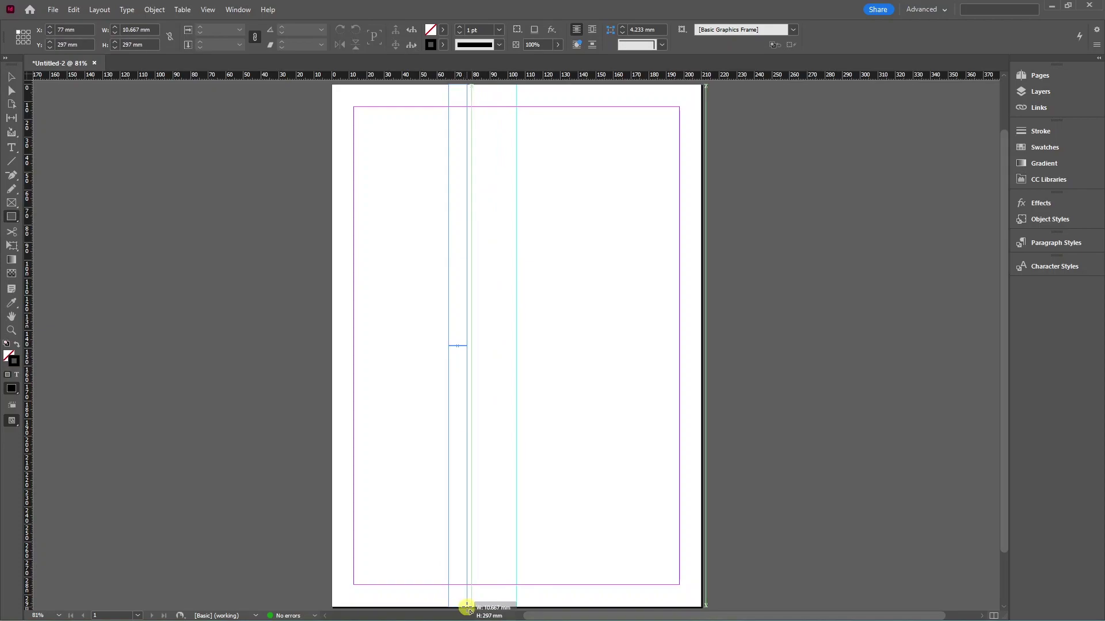
pyautogui.moveTo(467, 609); pyautogui.dragTo(467, 609)
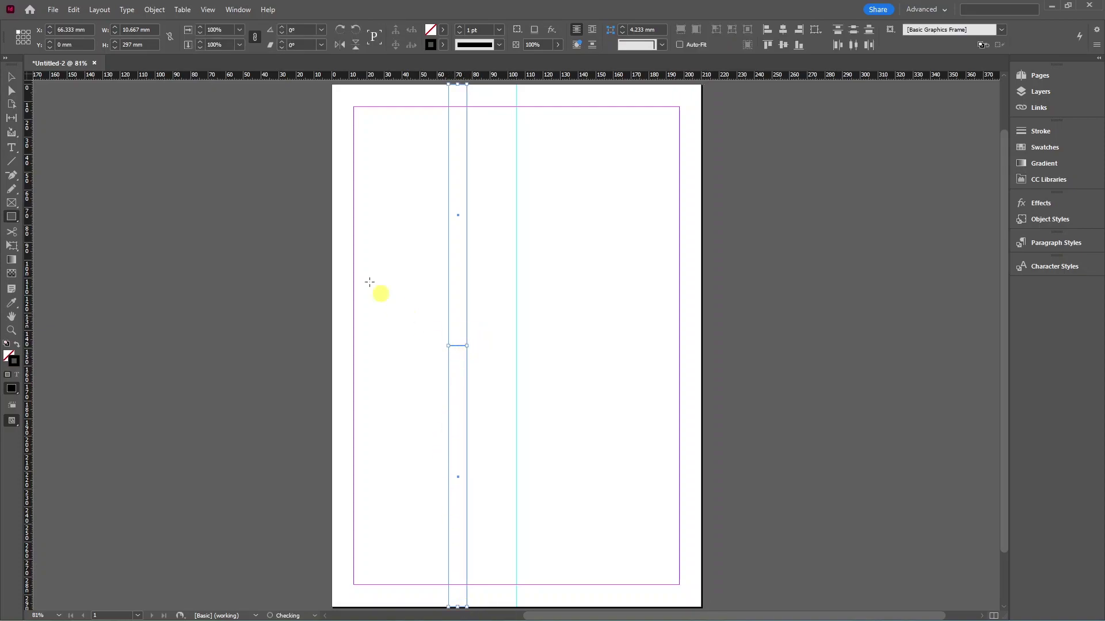
pyautogui.moveTo(311, 77); pyautogui.dragTo(495, 346)
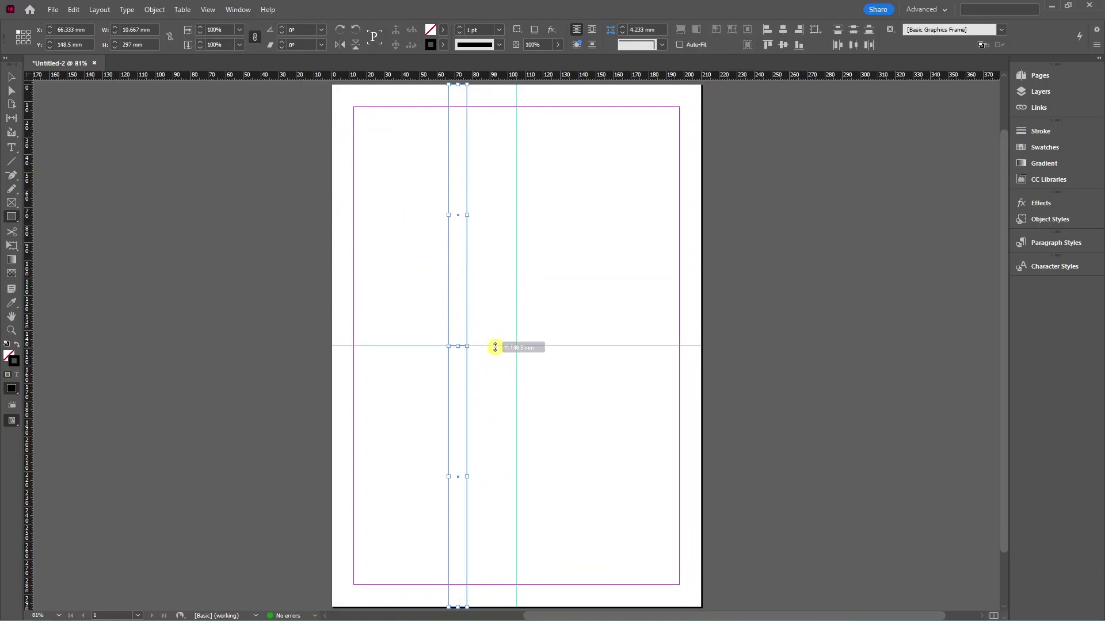
# Delete the frames and lock the guides.
pyautogui.press('v')
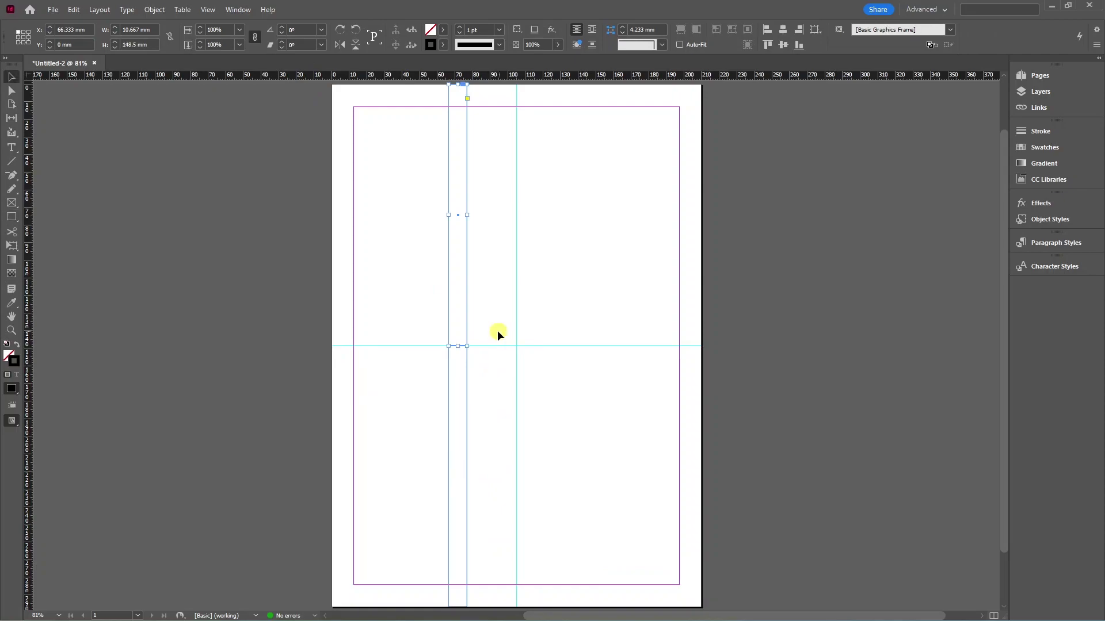
pyautogui.moveTo(382, 284); pyautogui.dragTo(484, 402)
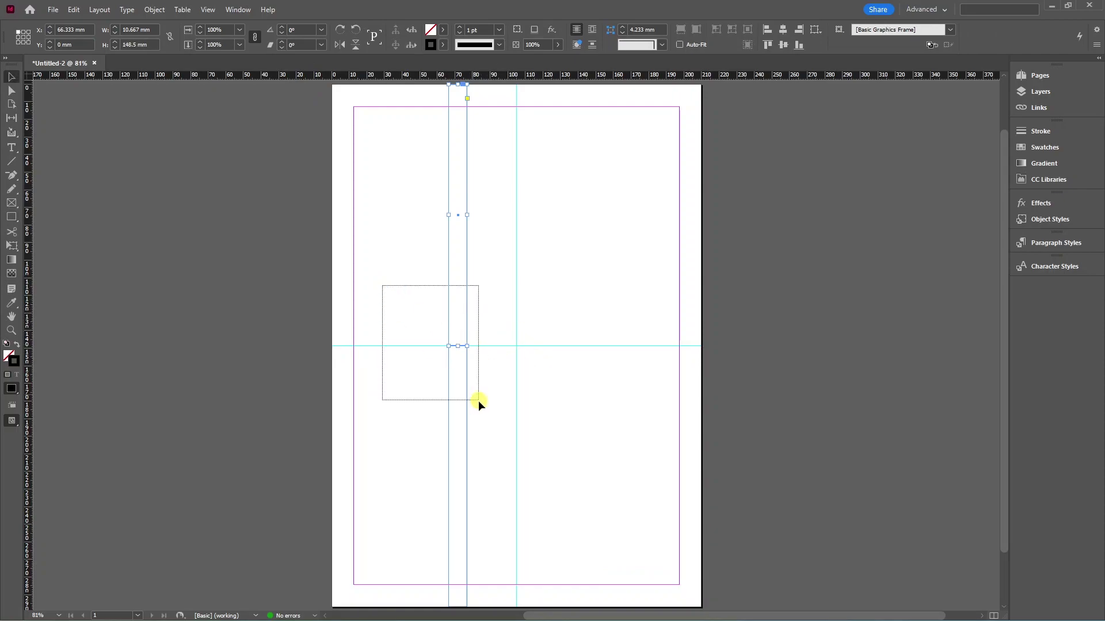
pyautogui.press('Delete')
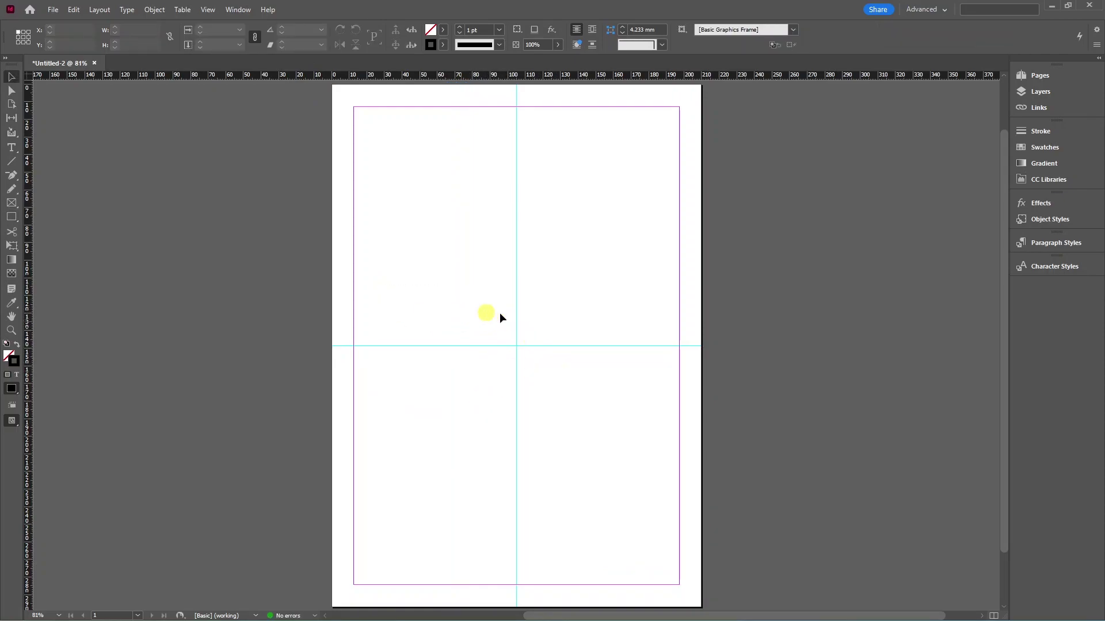
pyautogui.click(208, 9)
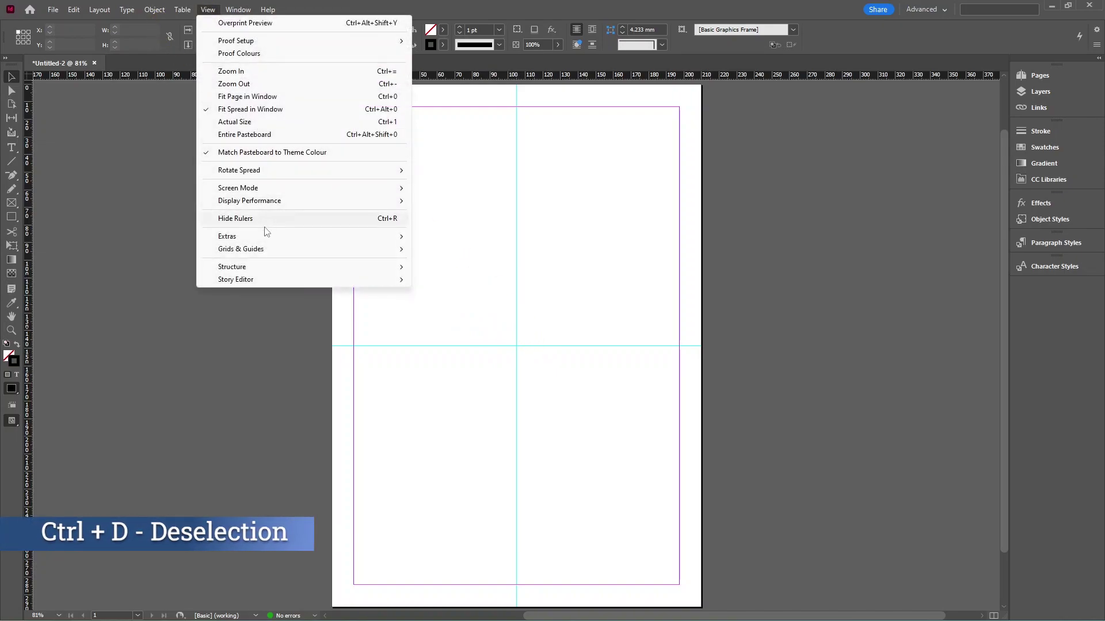
pyautogui.moveTo(241, 248)
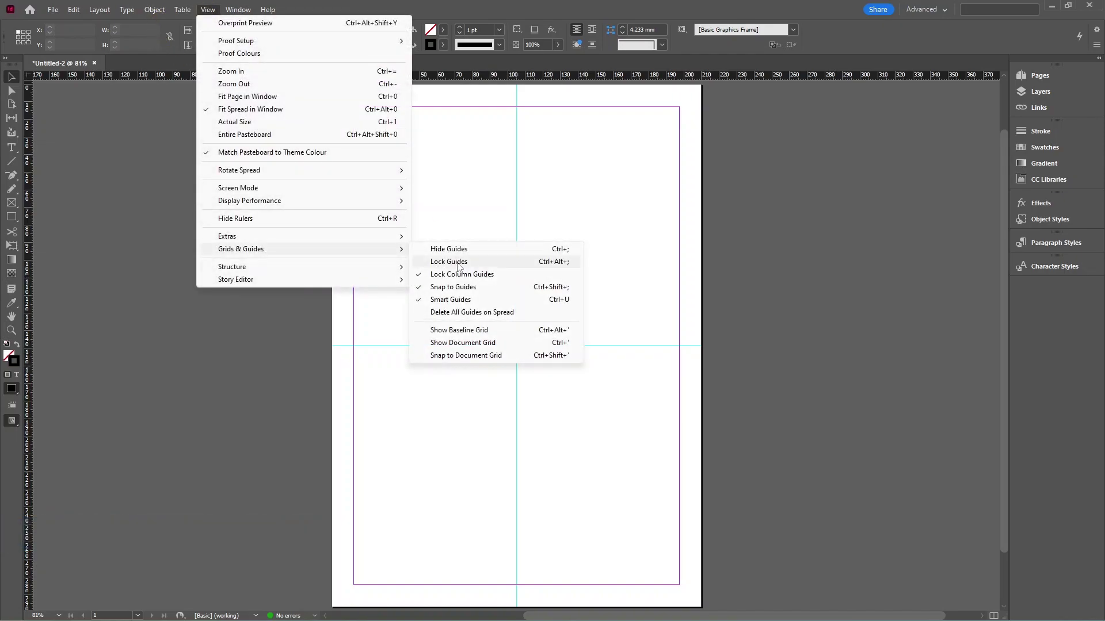
pyautogui.click(448, 262)
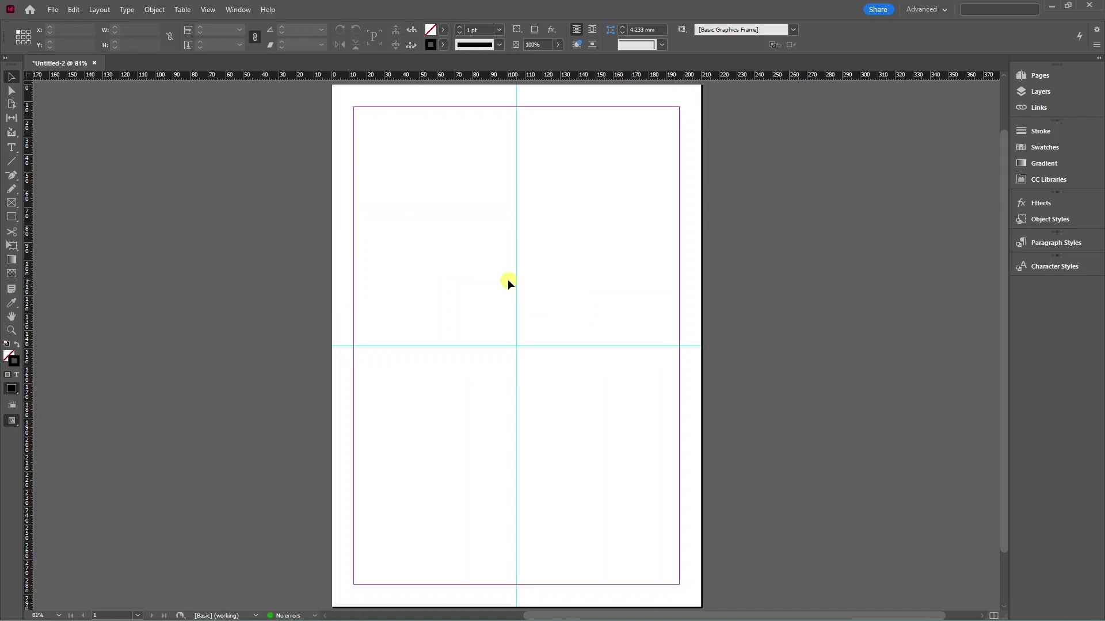
# Draw a wide frame in the upper page and rotate it to about 24 degrees.
pyautogui.click(11, 217)
pyautogui.moveTo(405, 188); pyautogui.dragTo(724, 303)
pyautogui.click(14, 79)
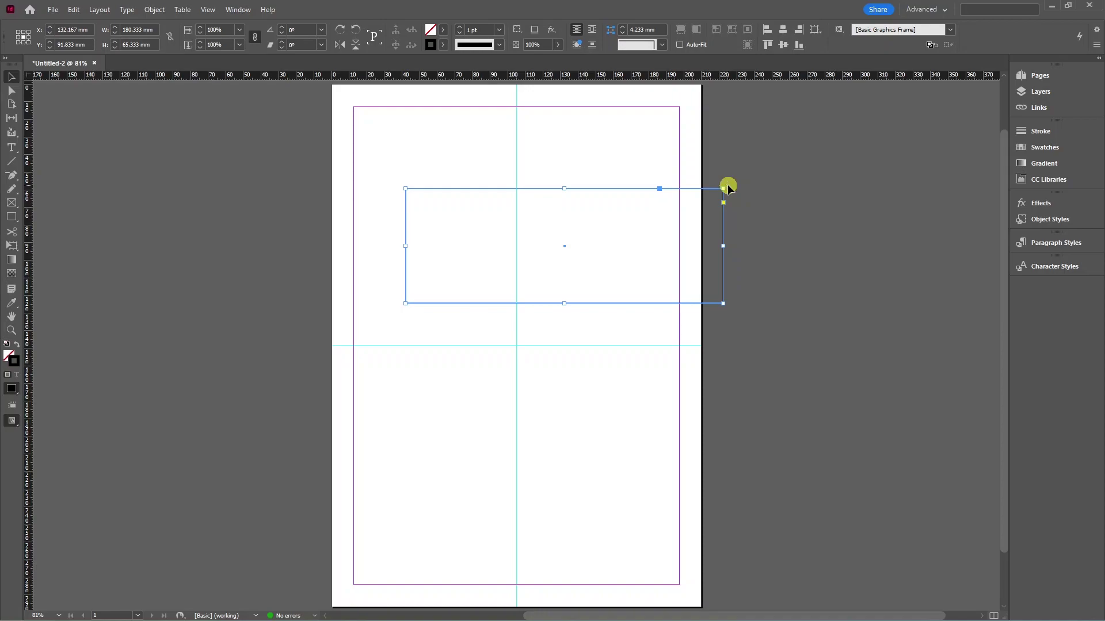
pyautogui.moveTo(731, 198)
pyautogui.mouseDown()
pyautogui.moveTo(612, 368)
pyautogui.moveTo(777, 236)
pyautogui.moveTo(772, 251)
pyautogui.mouseUp()
pyautogui.click(830, 233)
# Move the tilted frame below the first one, past the page's left edge.
pyautogui.scroll(2, 830, 233)
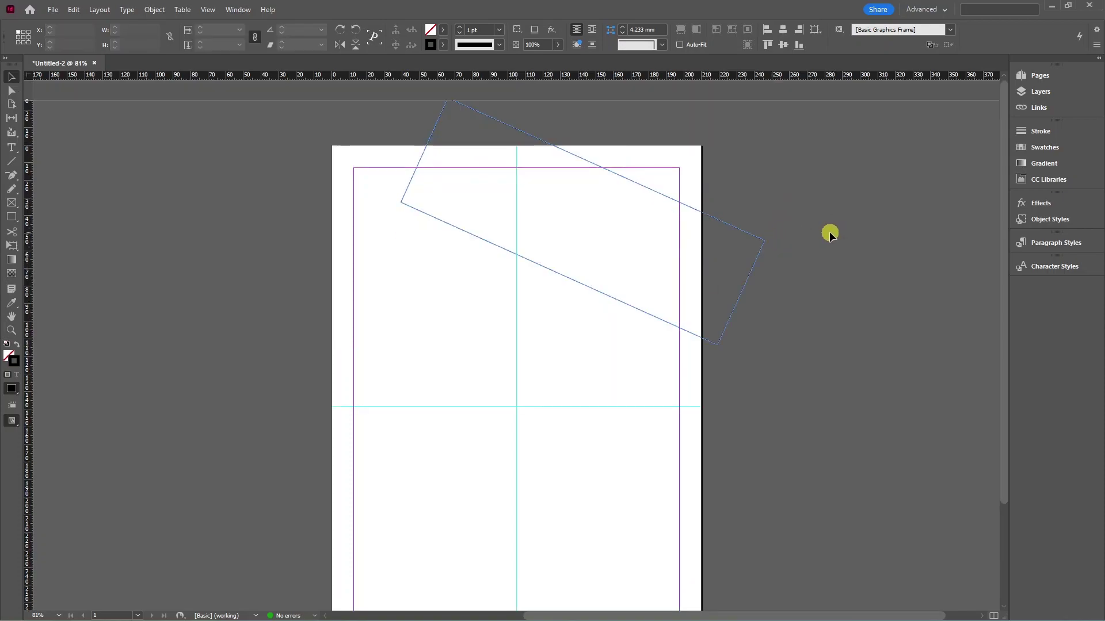
pyautogui.click(528, 260)
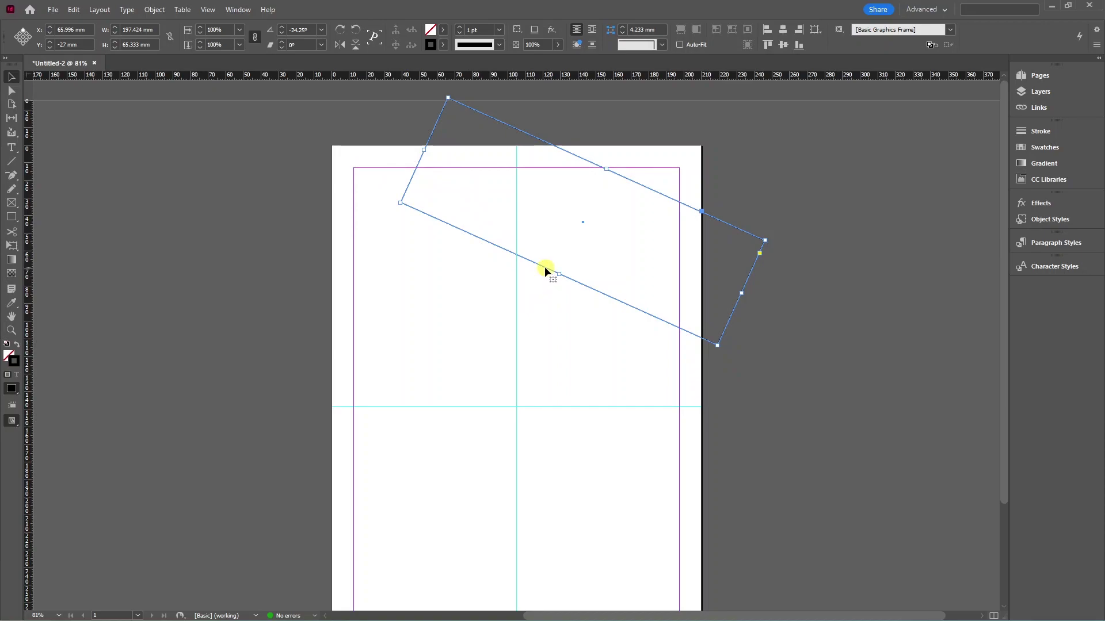
pyautogui.moveTo(544, 267); pyautogui.dragTo(489, 372)
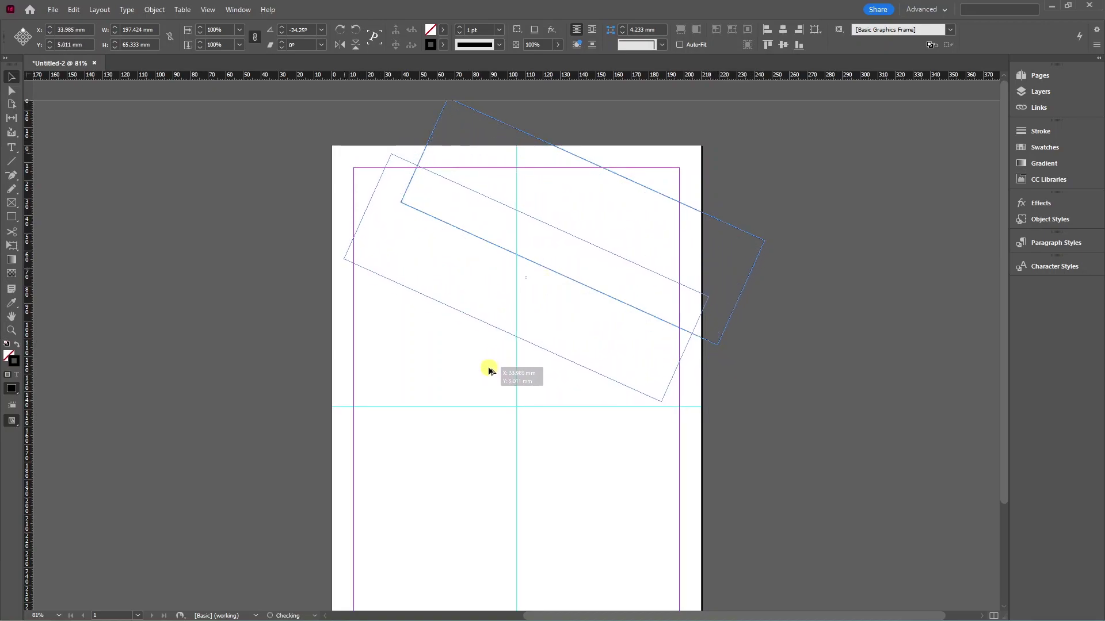
pyautogui.moveTo(489, 371)
pyautogui.mouseDown()
pyautogui.moveTo(437, 366)
pyautogui.moveTo(405, 345)
pyautogui.mouseUp()
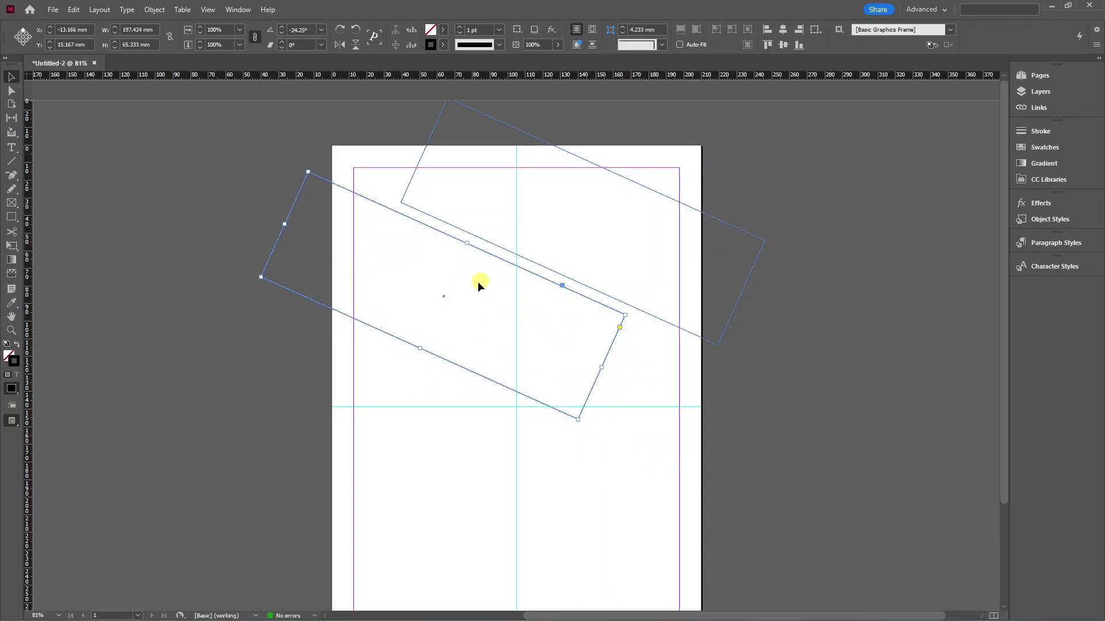
pyautogui.scroll(2, 475, 244)
pyautogui.scroll(3, 478, 240)
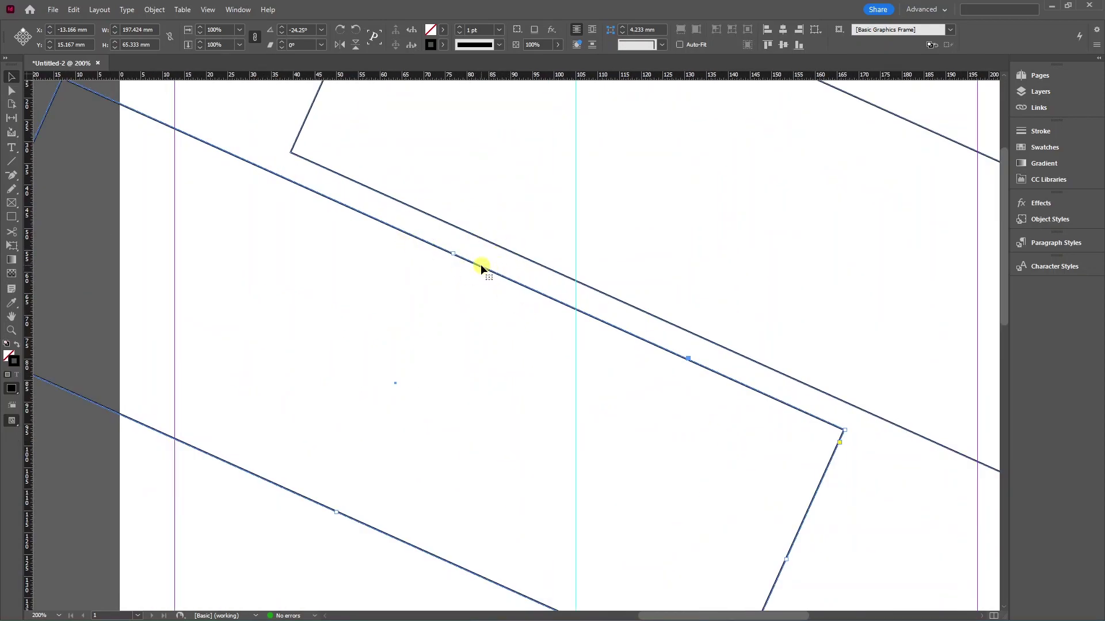
# Reshape the upper tilted frame by moving its top and right corner points.
pyautogui.scroll(-3, 481, 264)
pyautogui.click(885, 289)
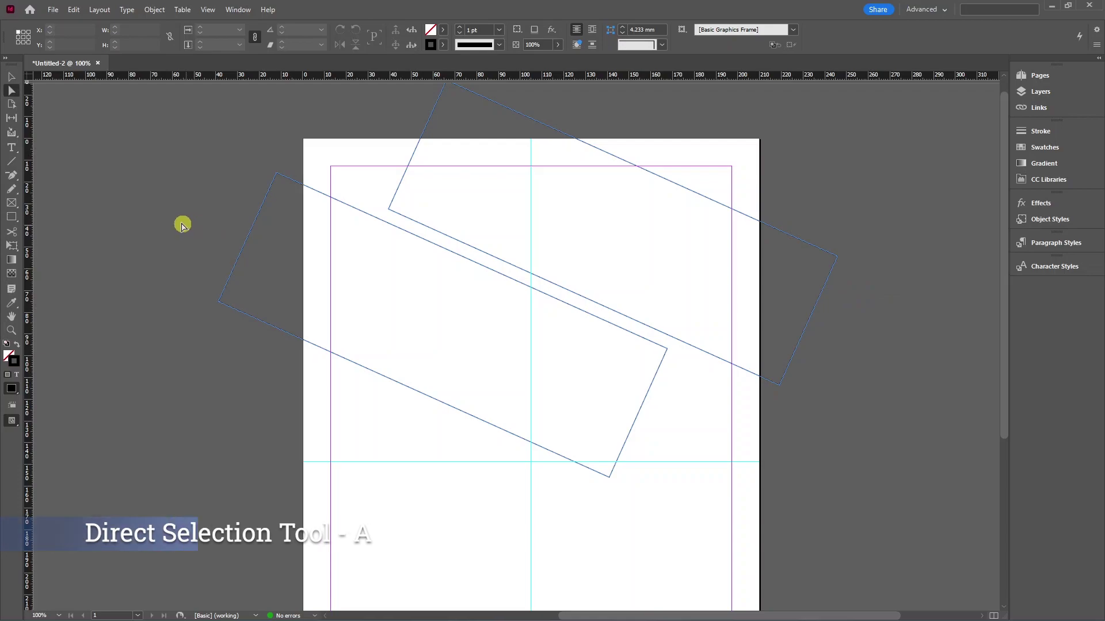
pyautogui.click(10, 91)
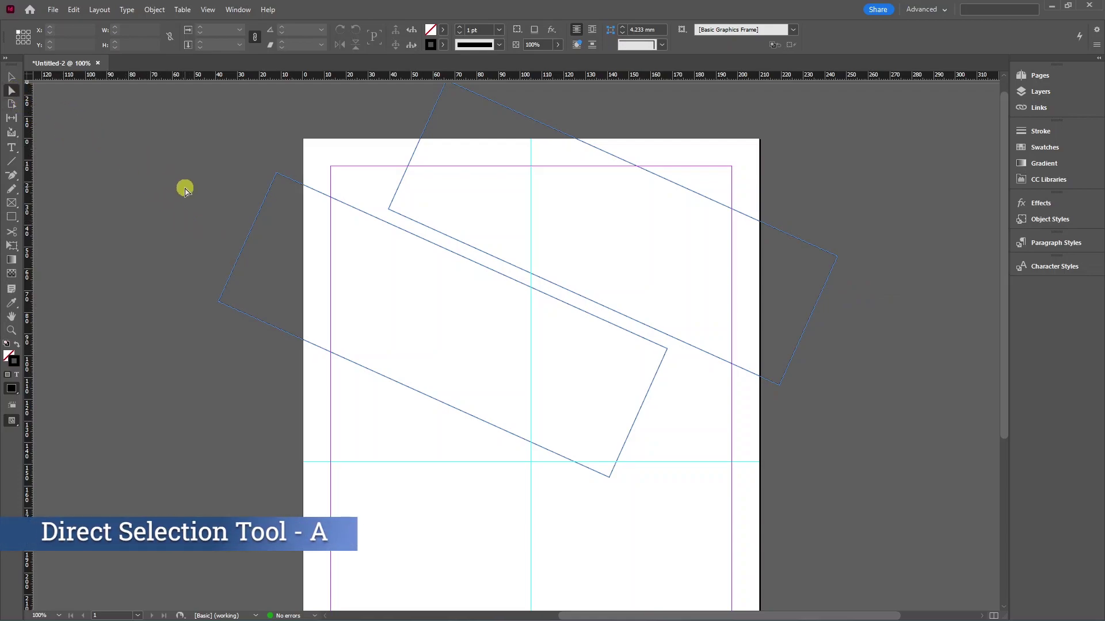
pyautogui.scroll(1, 442, 226)
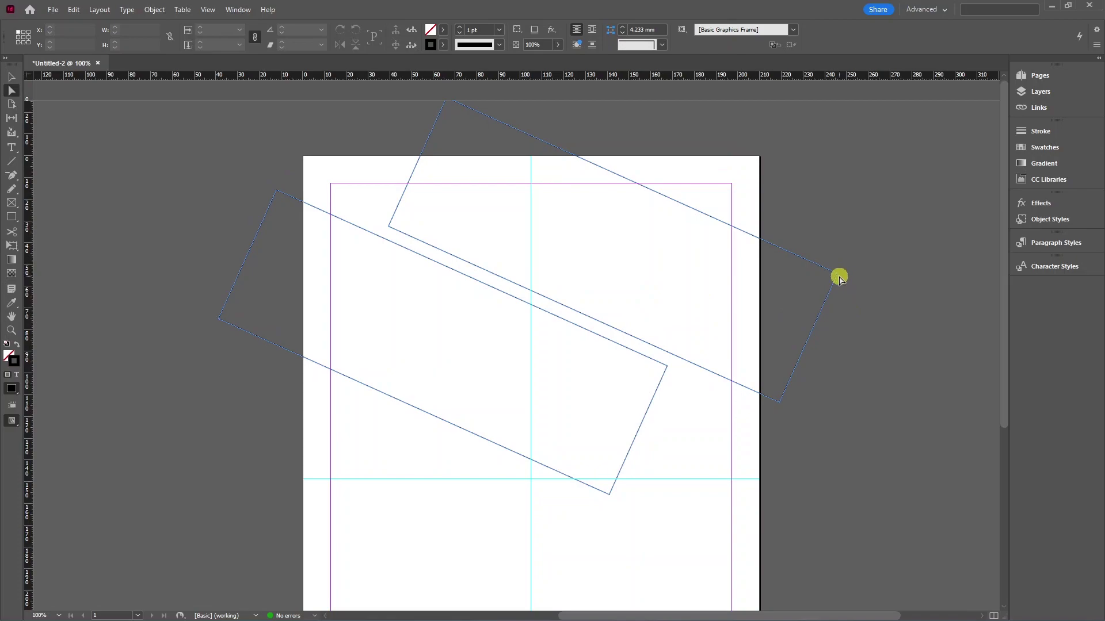
pyautogui.click(837, 276)
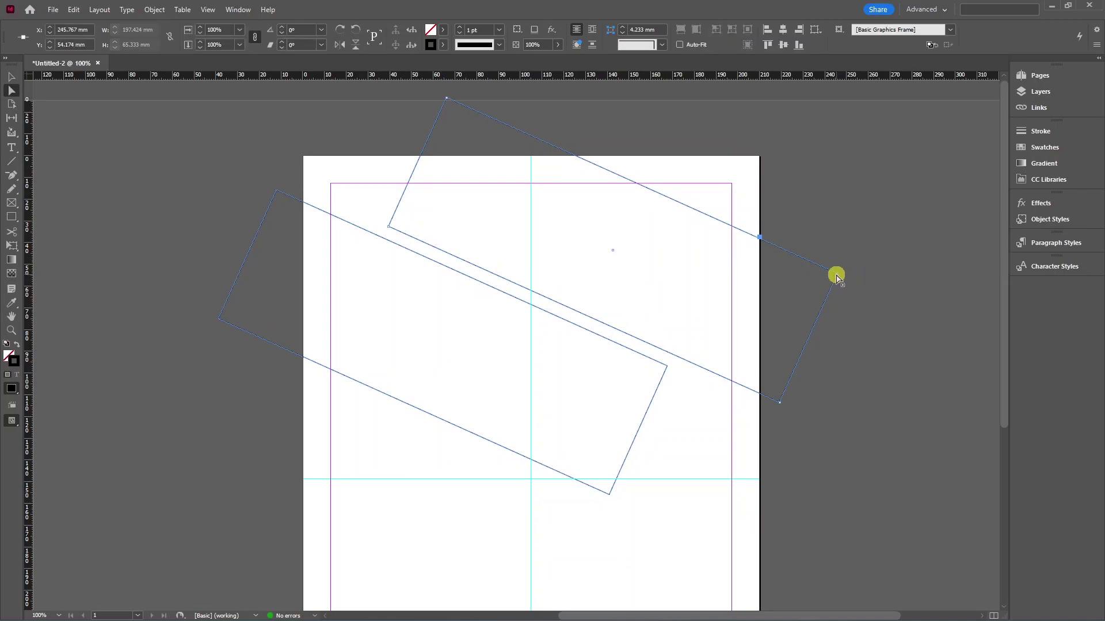
pyautogui.moveTo(837, 276); pyautogui.dragTo(867, 166)
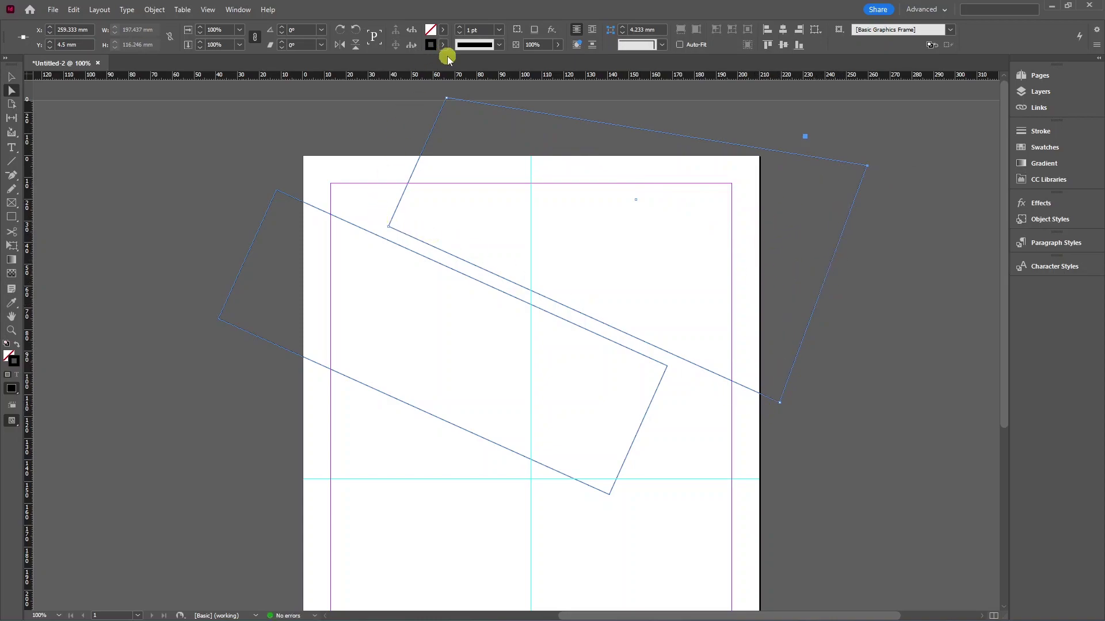
pyautogui.hotkey('ctrl', 'z')
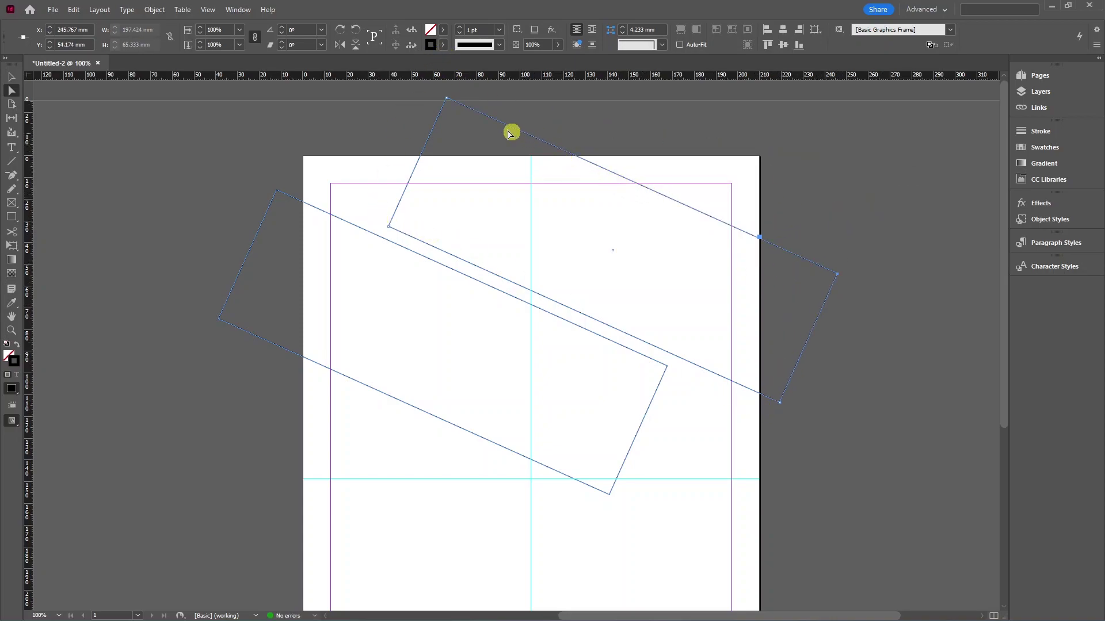
pyautogui.click(448, 102)
pyautogui.moveTo(474, 117); pyautogui.dragTo(542, 151)
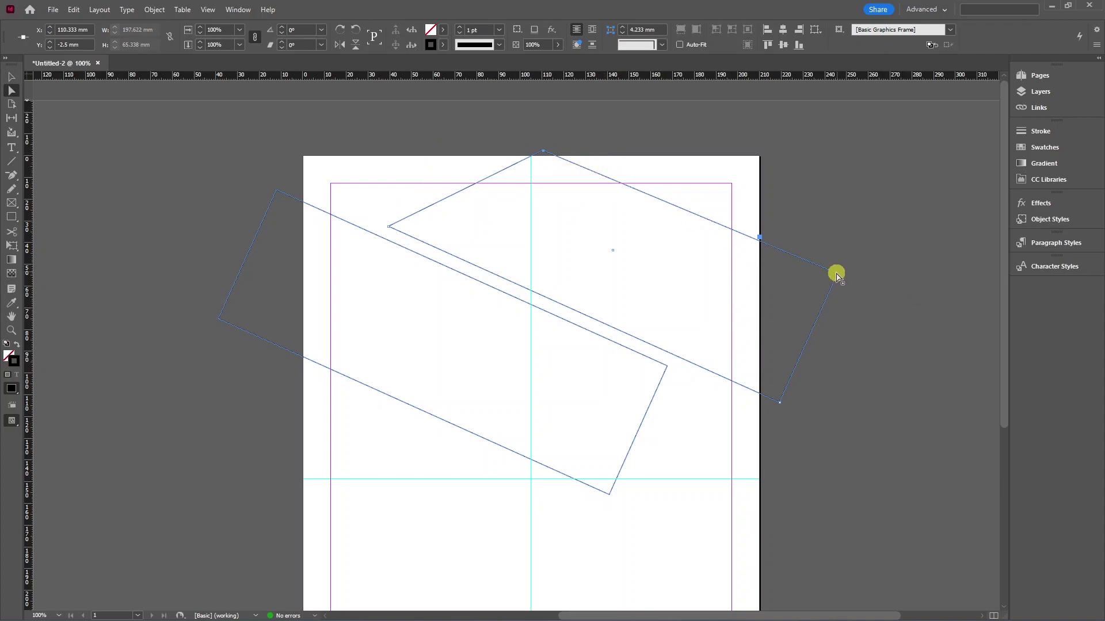
pyautogui.moveTo(839, 275); pyautogui.dragTo(839, 139)
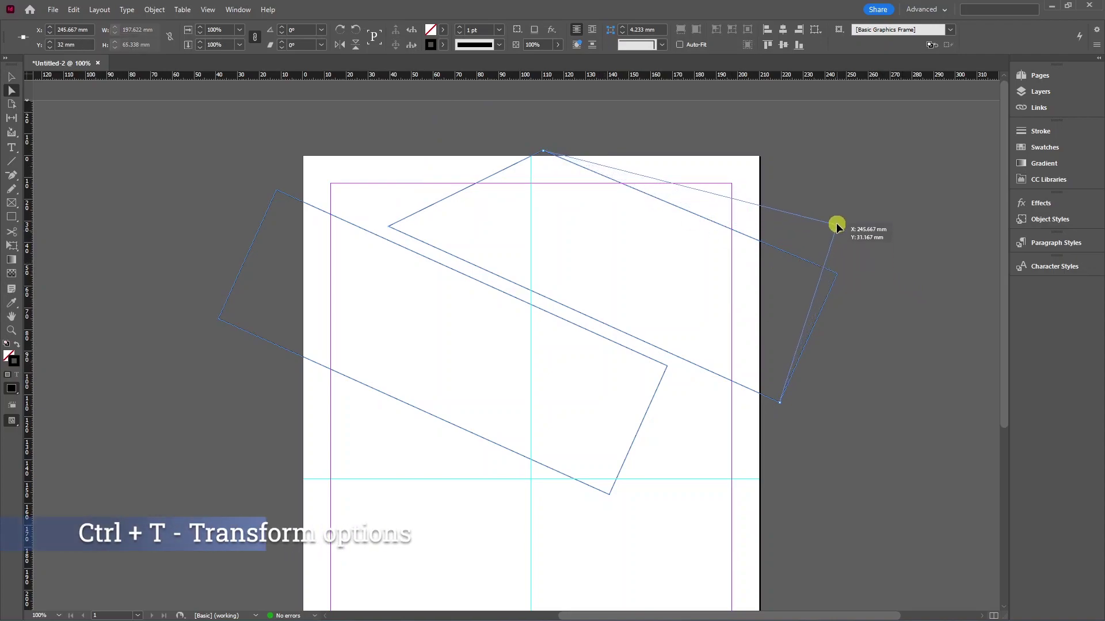
pyautogui.click(430, 197)
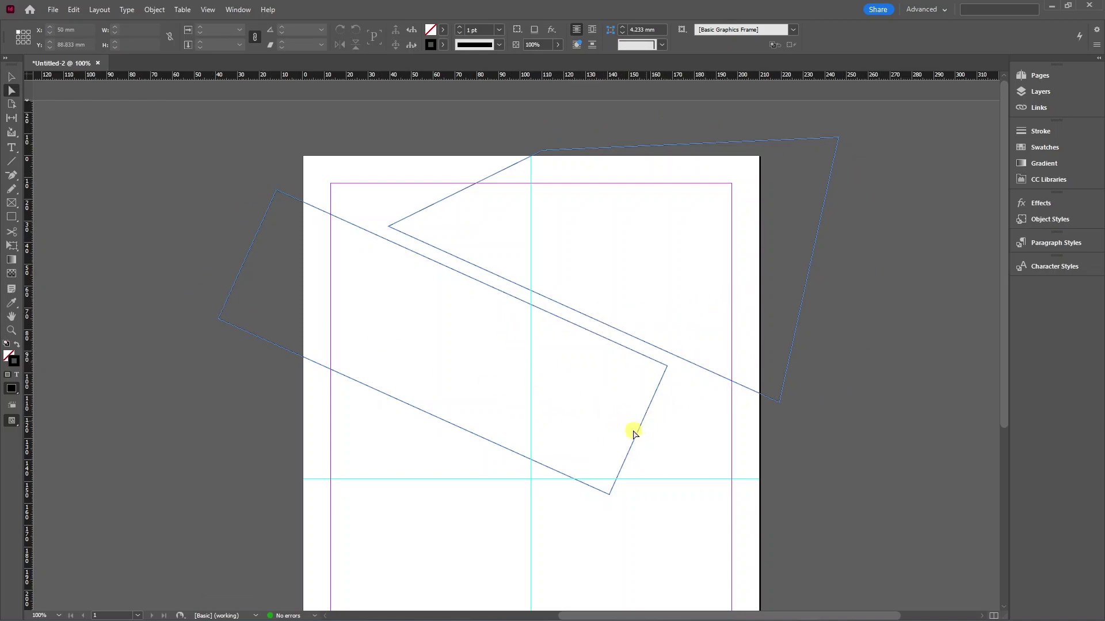
# Pull the lower frame's bottom corner into a point and fill it solid black.
pyautogui.click(607, 497)
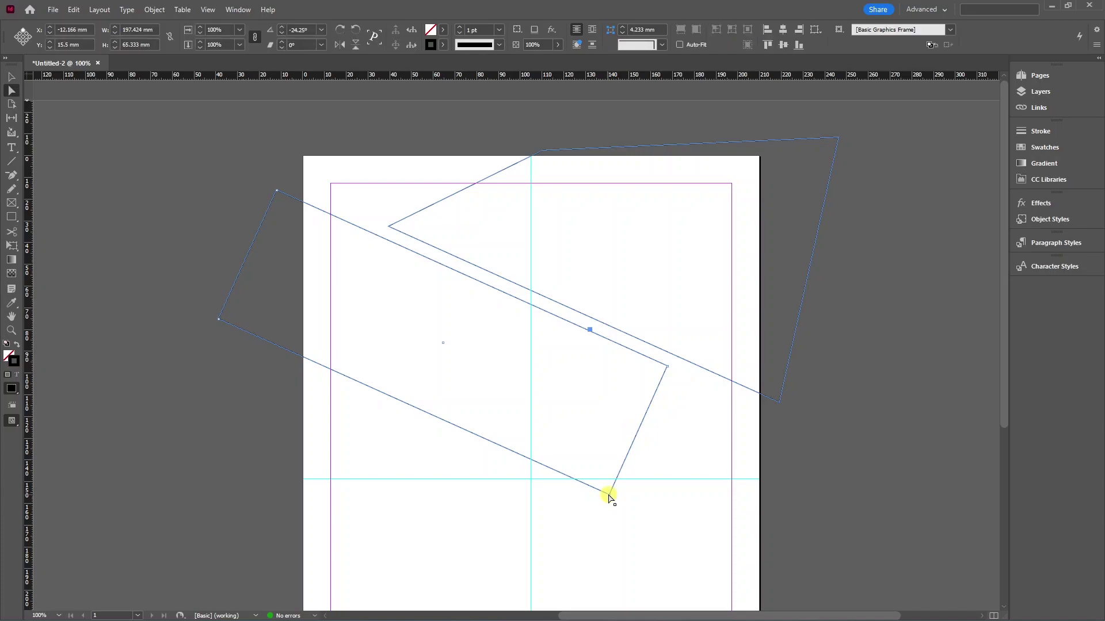
pyautogui.moveTo(612, 498)
pyautogui.mouseDown()
pyautogui.moveTo(485, 437)
pyautogui.moveTo(502, 444)
pyautogui.mouseUp()
pyautogui.press('v')
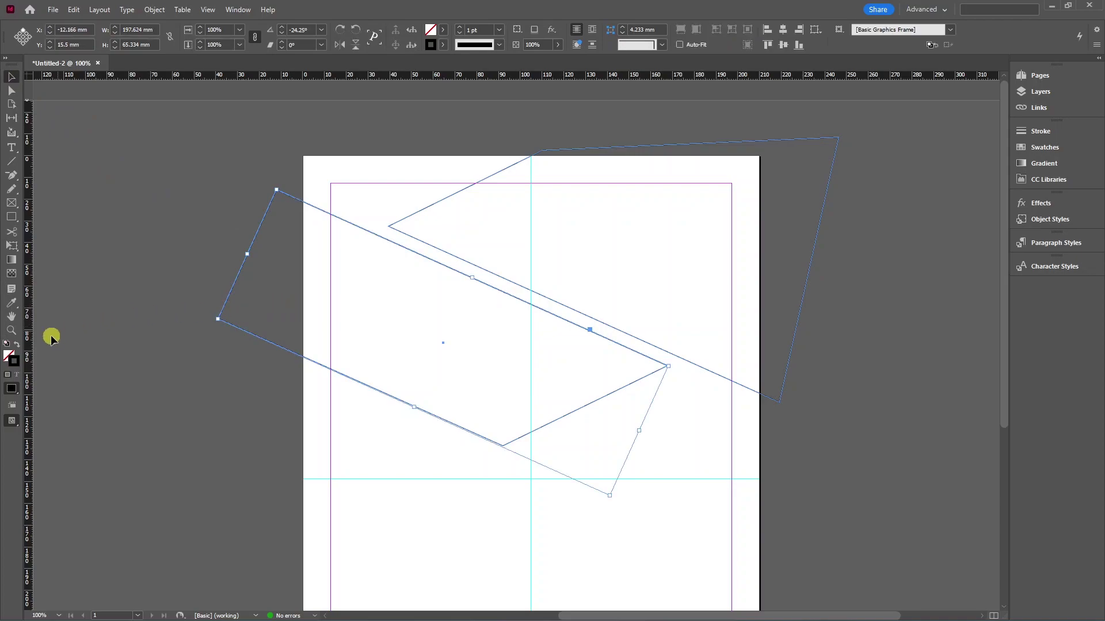
pyautogui.click(18, 346)
# Fill the upper angular shape solid black.
pyautogui.click(123, 319)
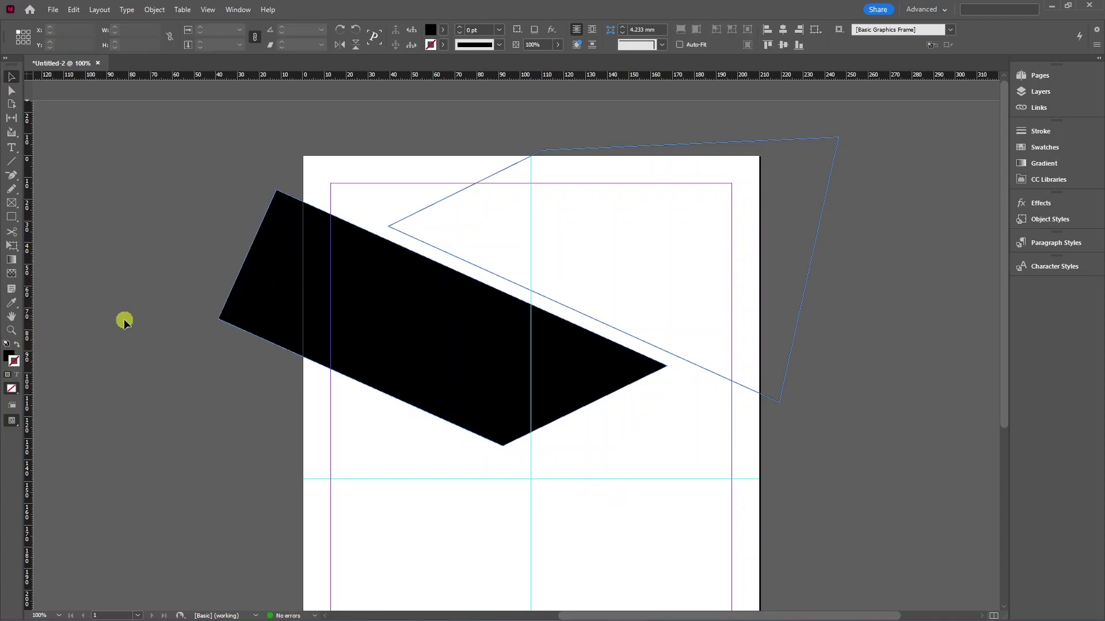
pyautogui.moveTo(439, 149); pyautogui.dragTo(485, 214)
pyautogui.click(18, 344)
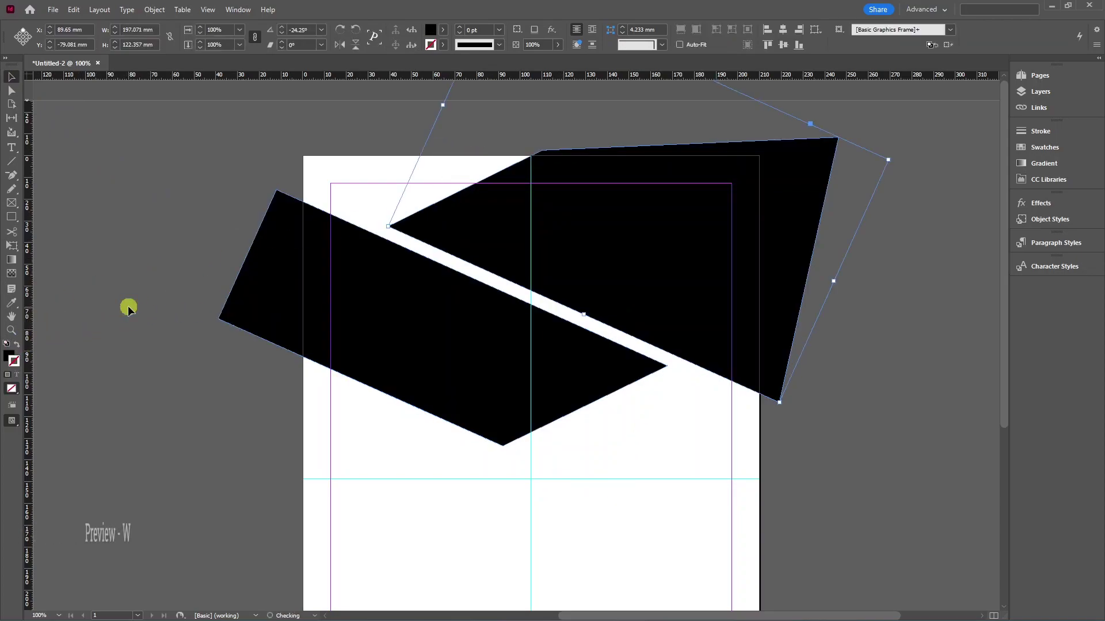
# Toggle Preview mode and adjust zoom to check the two black bands.
pyautogui.press('w')
pyautogui.hotkey('ctrl', '-')
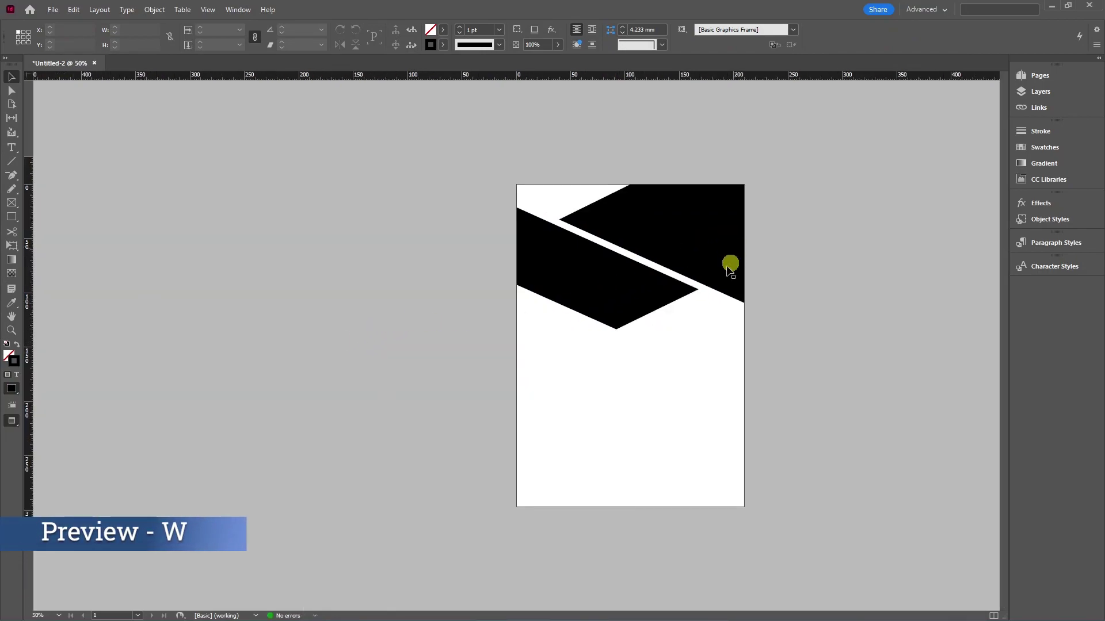
pyautogui.hotkey('ctrl', '=')
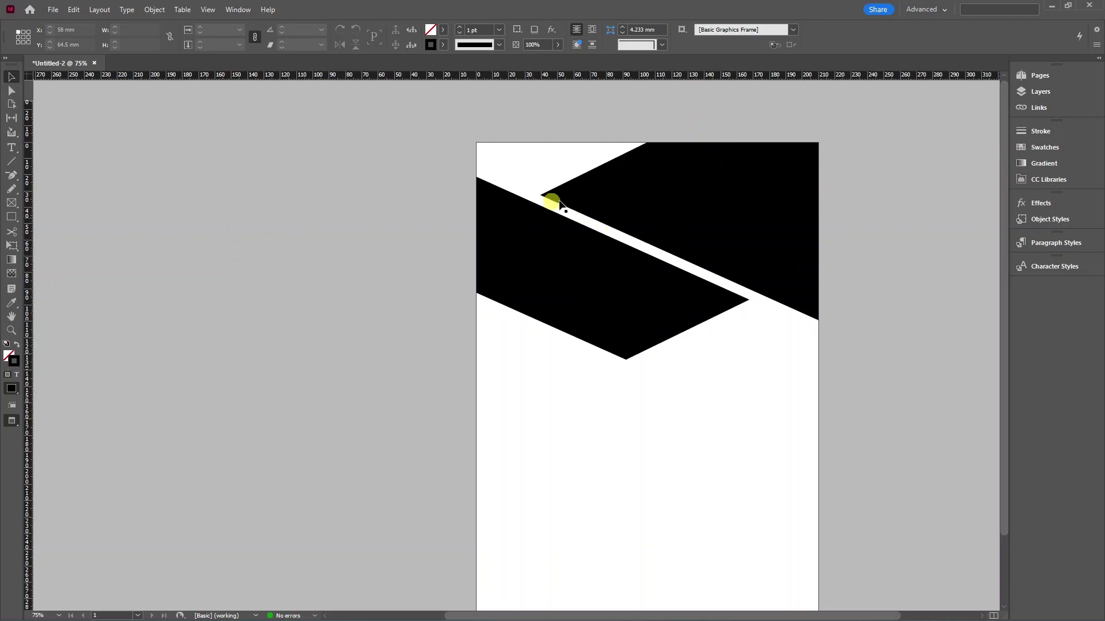
pyautogui.press('w')
pyautogui.press('w')
pyautogui.press('w')
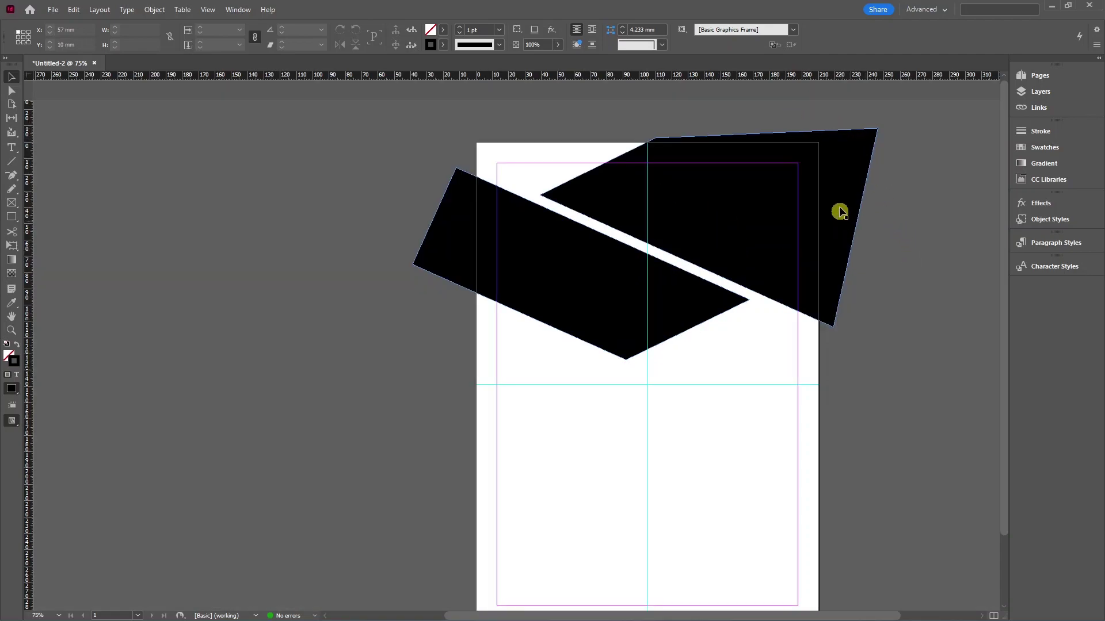
pyautogui.press('w')
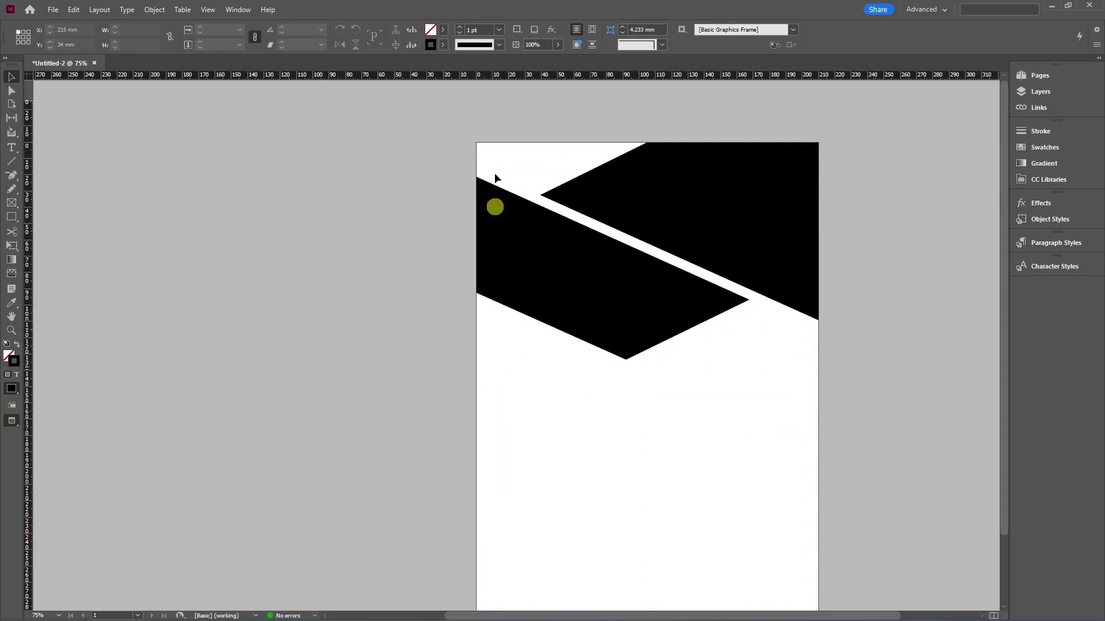
pyautogui.press('w')
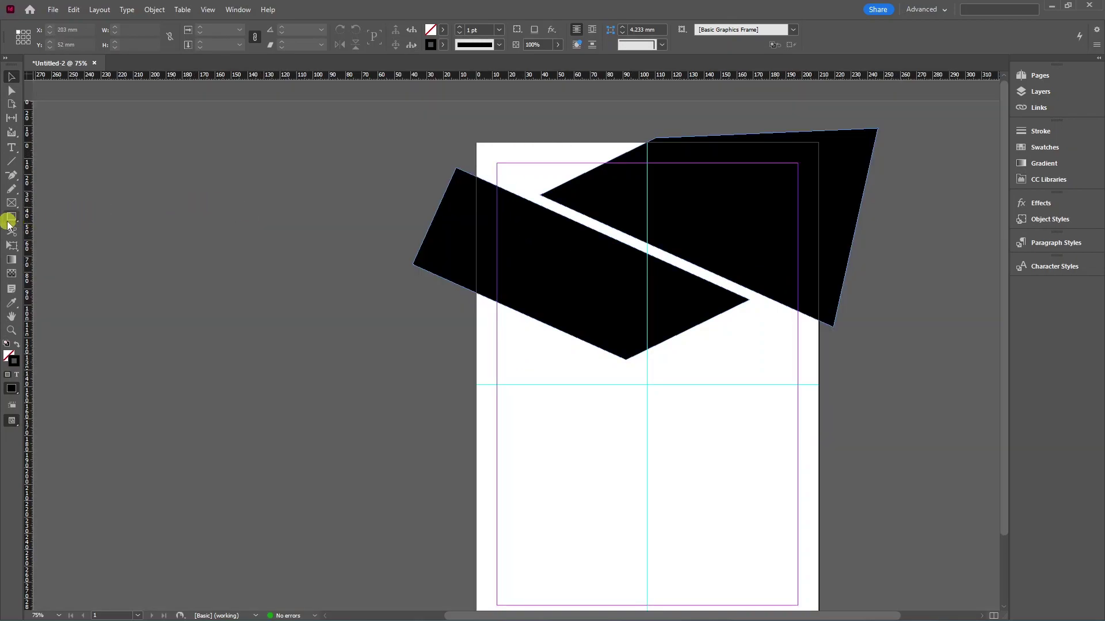
# Draw a 70×70 mm circle over the right tips of the black shapes.
pyautogui.moveTo(8, 225); pyautogui.dragTo(57, 247)
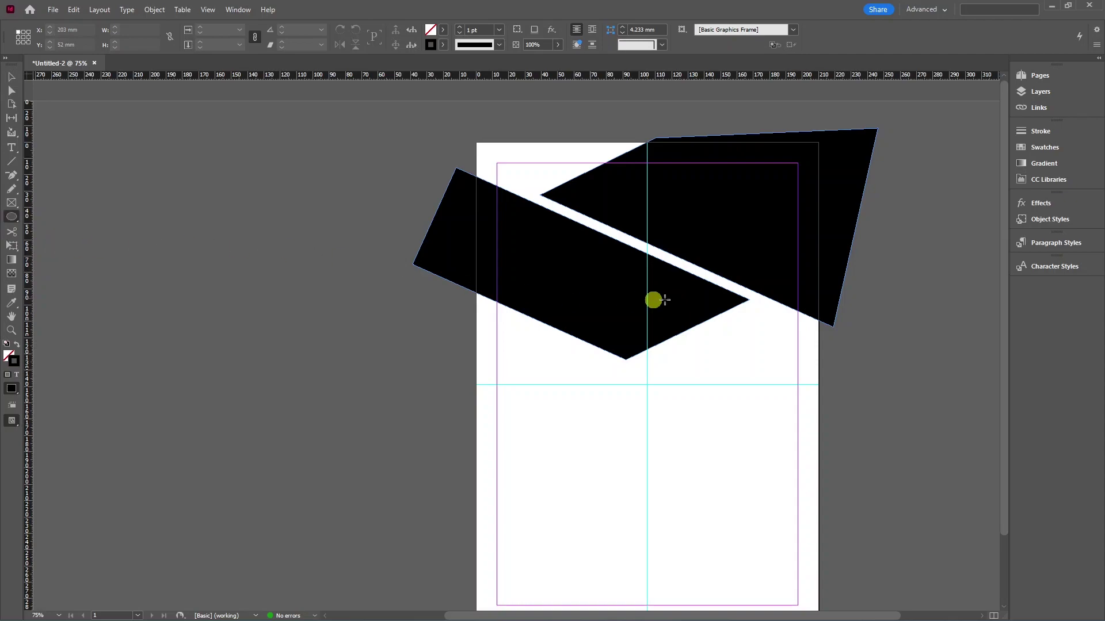
pyautogui.moveTo(665, 239); pyautogui.dragTo(780, 353)
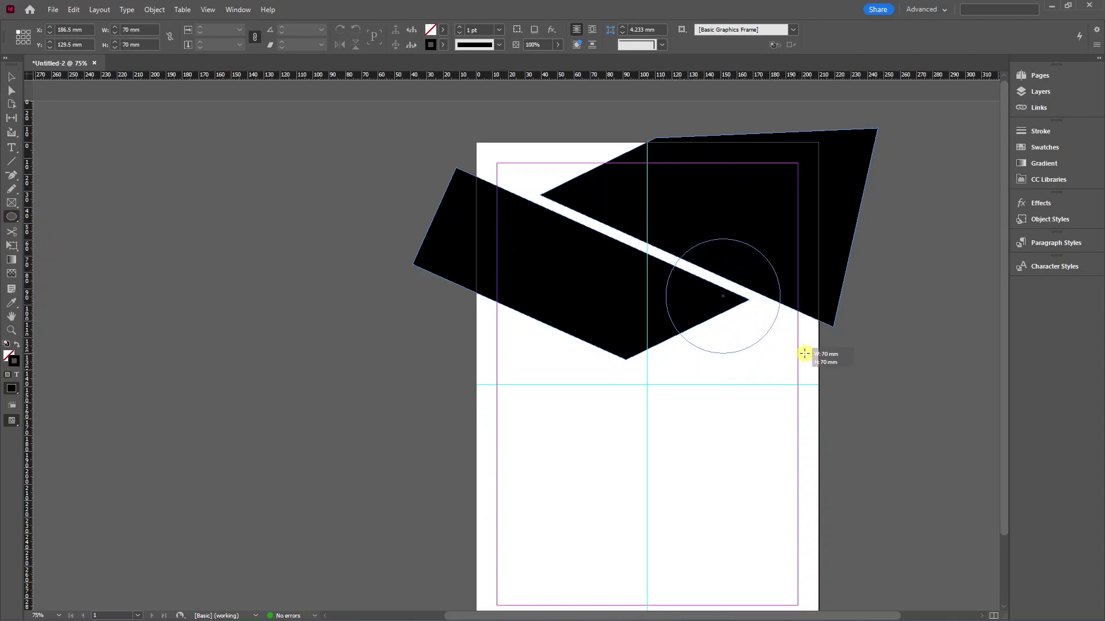
pyautogui.click(11, 77)
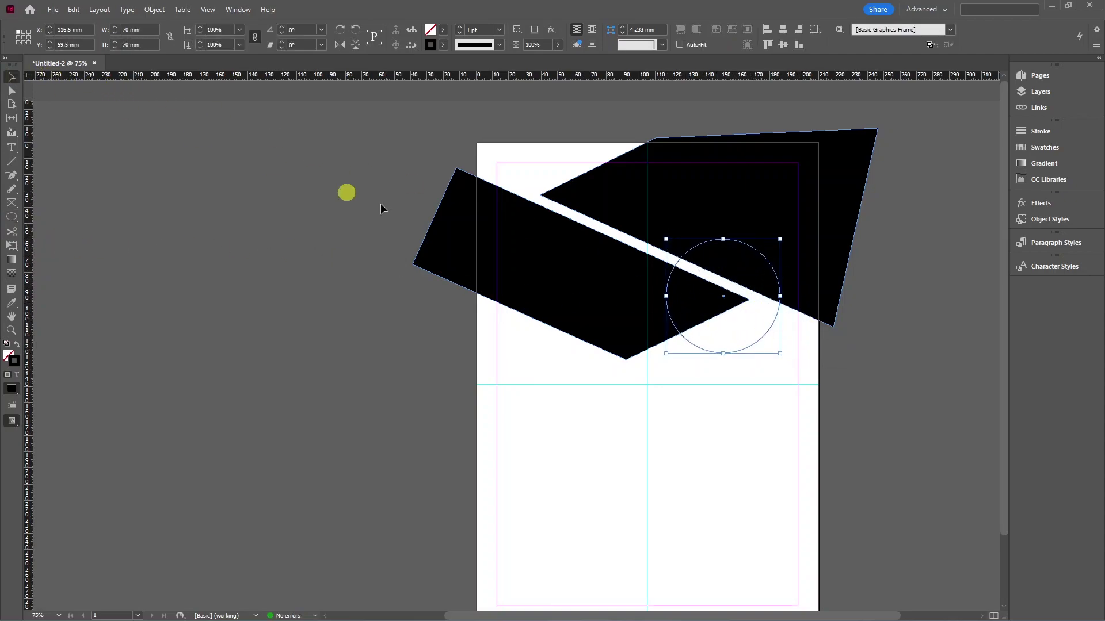
pyautogui.scroll(2, 785, 322)
pyautogui.click(690, 286)
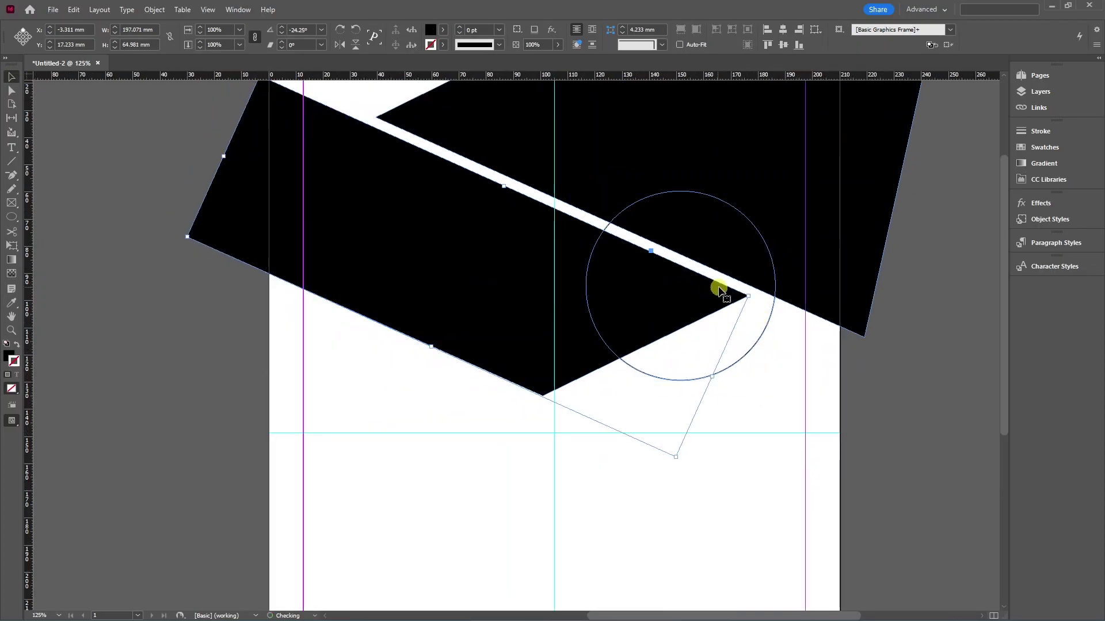
pyautogui.click(754, 355)
pyautogui.click(908, 377)
pyautogui.scroll(-1, 816, 346)
pyautogui.scroll(-1, 794, 328)
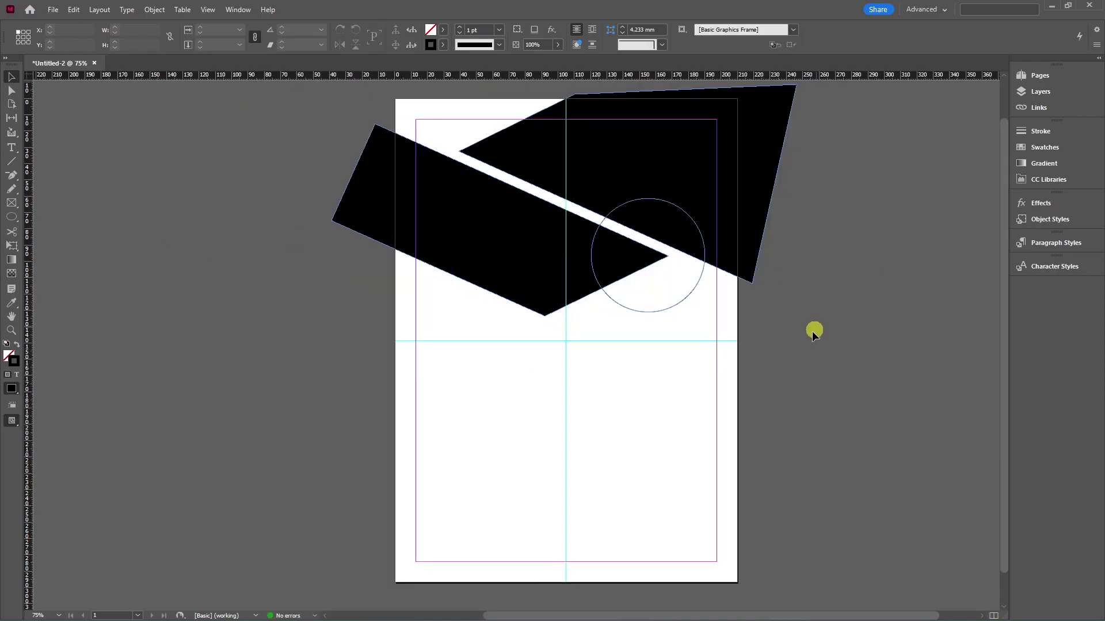
pyautogui.scroll(-1, 771, 414)
# Draw a closed angular shape with the Pen tool across the page's lower-right corner.
pyautogui.press('p')
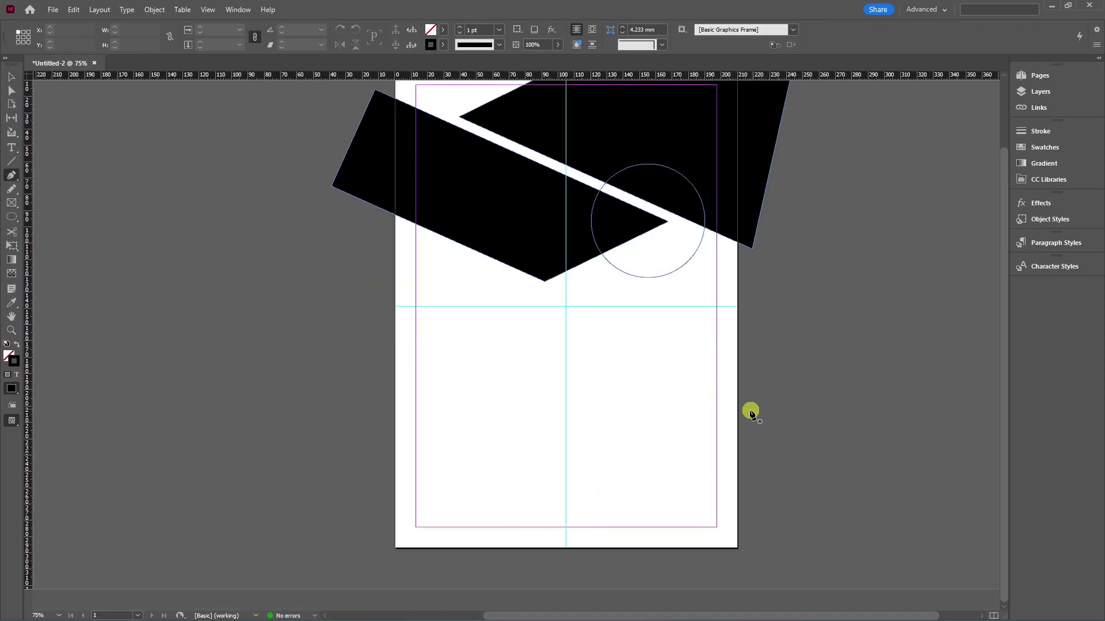
pyautogui.click(737, 422)
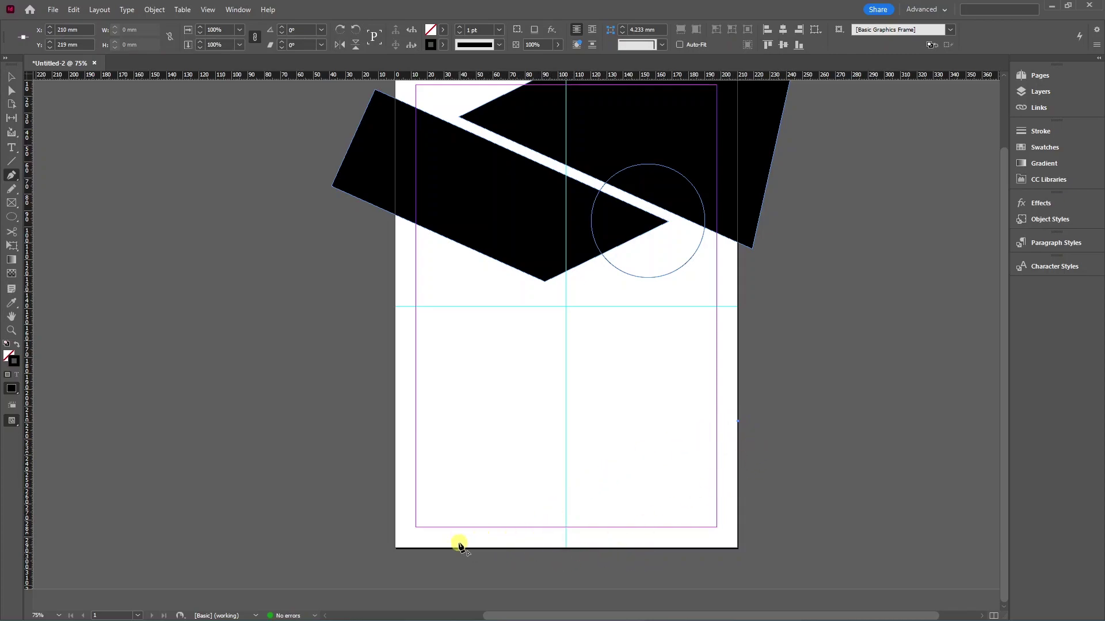
pyautogui.click(458, 550)
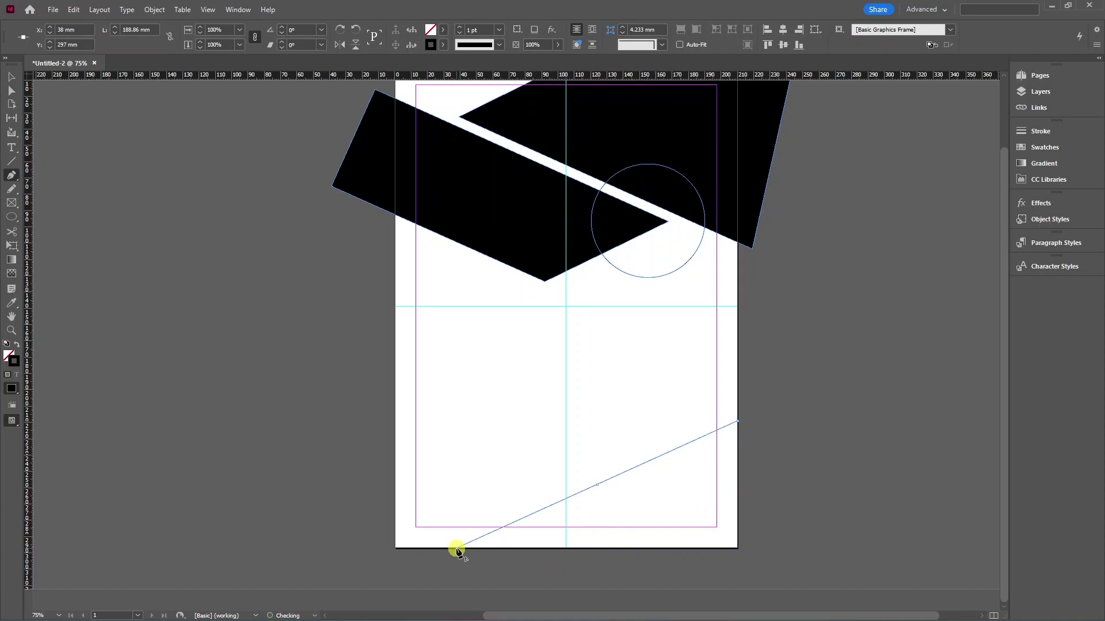
pyautogui.click(506, 562)
pyautogui.click(803, 562)
pyautogui.click(781, 486)
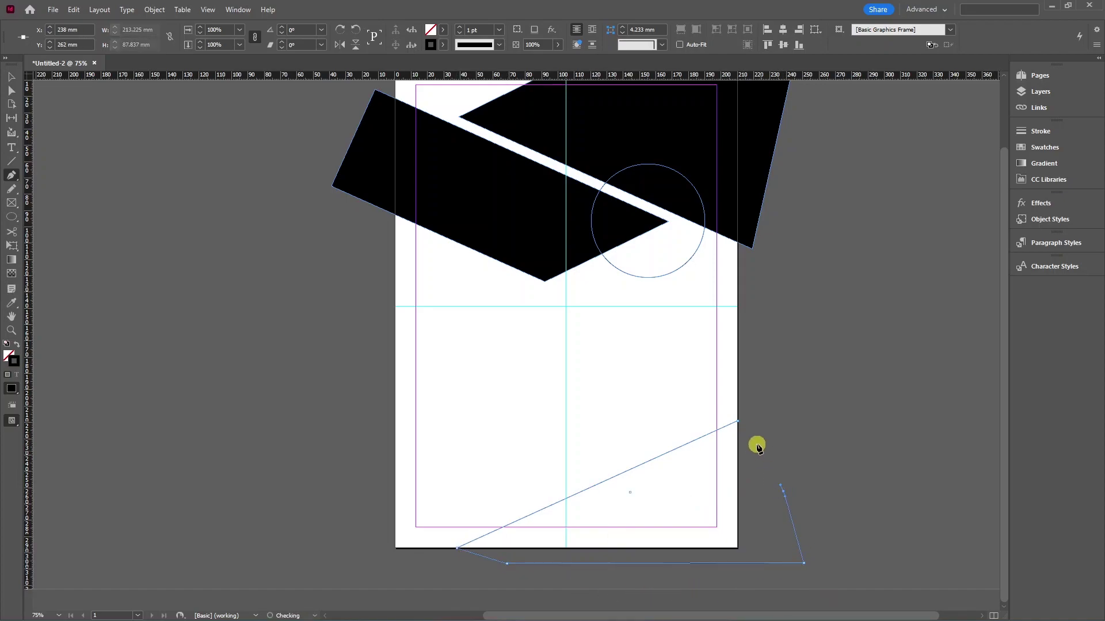
pyautogui.click(737, 422)
pyautogui.hotkey('ctrl', '-')
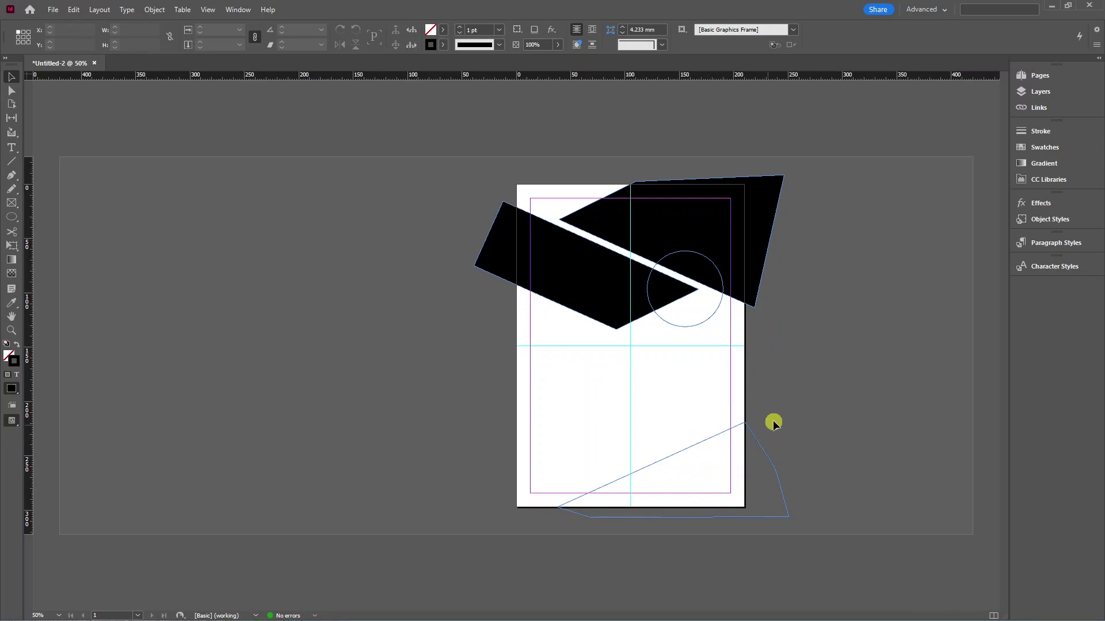
# Raise the lower diagonal shape's right corner point higher along the page edge.
pyautogui.press('a')
pyautogui.scroll(1, 743, 429)
pyautogui.scroll(1, 748, 428)
pyautogui.scroll(1, 811, 469)
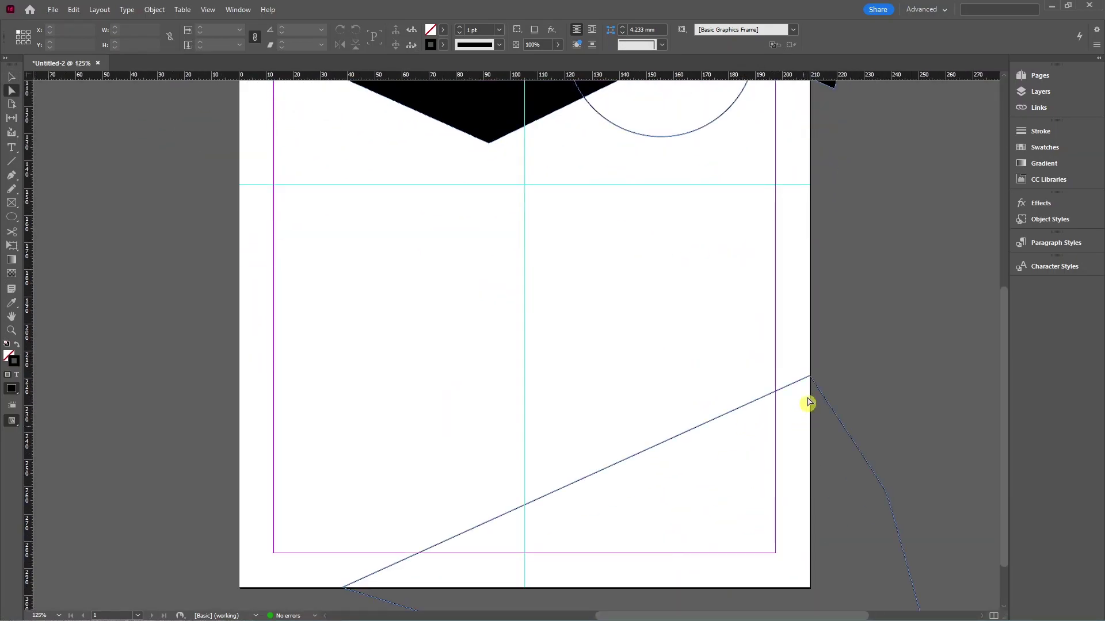
pyautogui.click(809, 380)
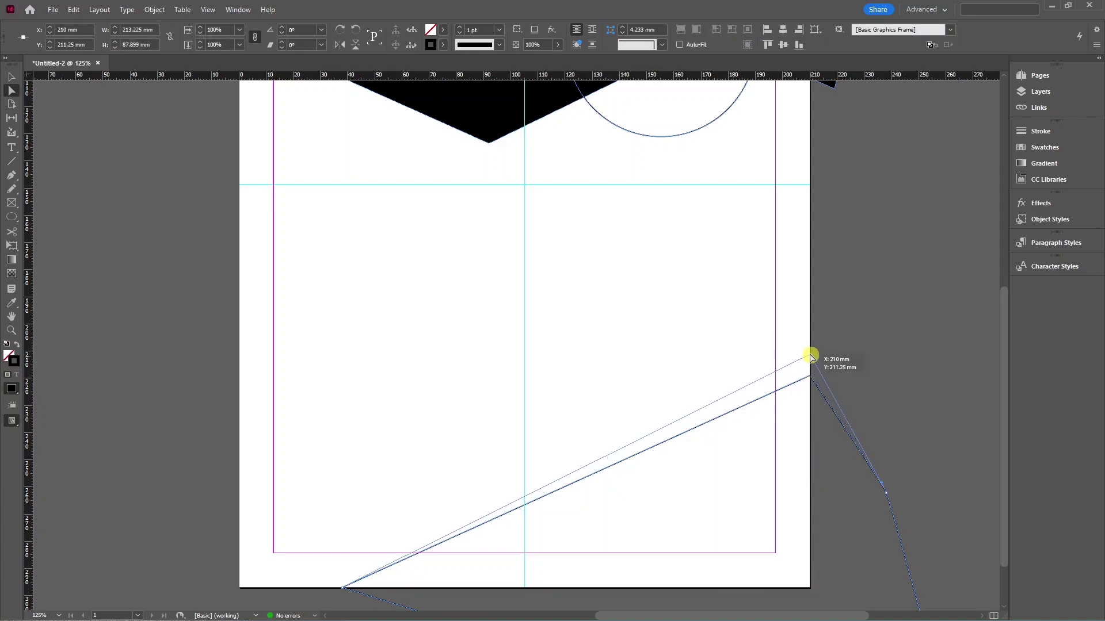
pyautogui.moveTo(812, 380); pyautogui.dragTo(811, 322)
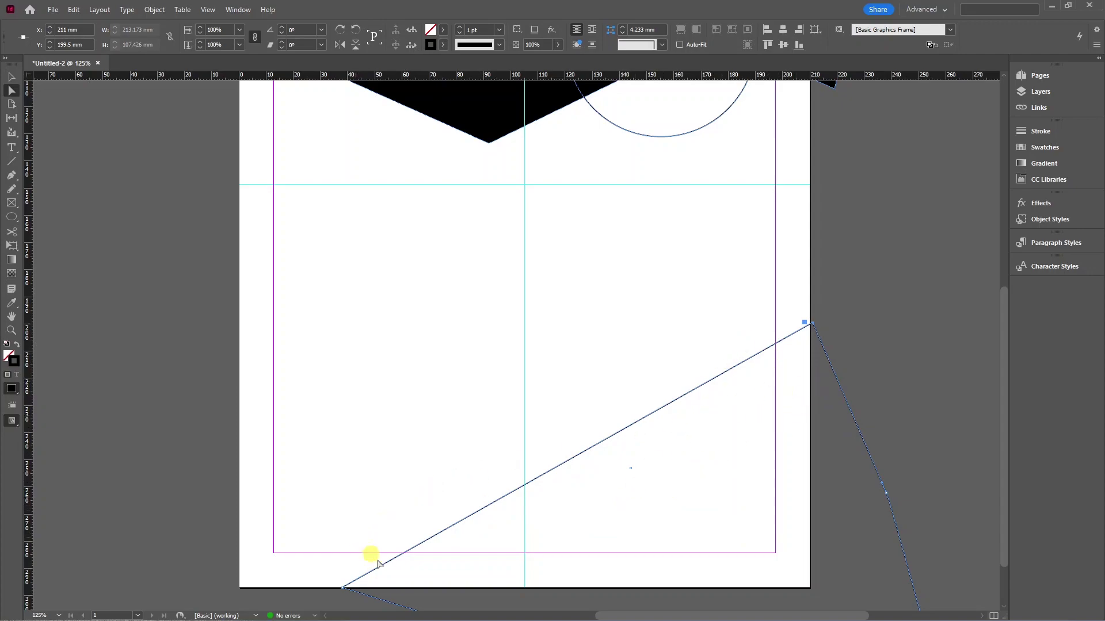
pyautogui.click(885, 368)
# Move the YOUR LOGO graphic to the top-left corner and shrink it to about 79%.
pyautogui.hotkey('ctrl', '-')
pyautogui.hotkey('ctrl', '-')
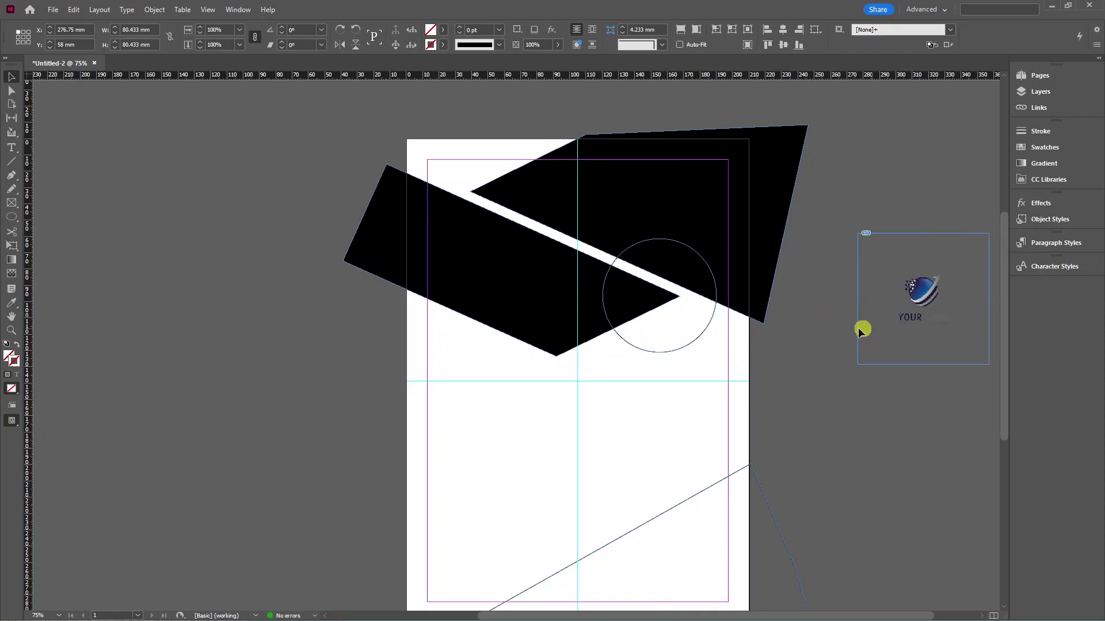
pyautogui.moveTo(858, 327); pyautogui.dragTo(501, 199)
pyautogui.hotkey('ctrl', '=')
pyautogui.hotkey('ctrl', '=')
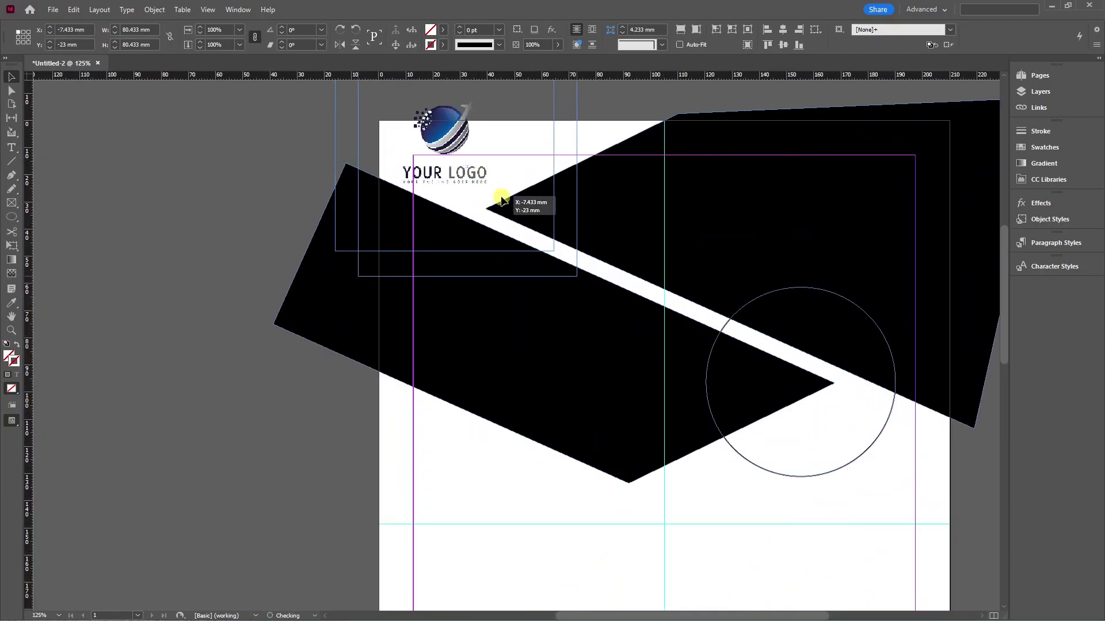
pyautogui.scroll(3, 518, 230)
pyautogui.moveTo(542, 263); pyautogui.dragTo(479, 352)
# Place the laptop photo as a small image beside the page.
pyautogui.press('w')
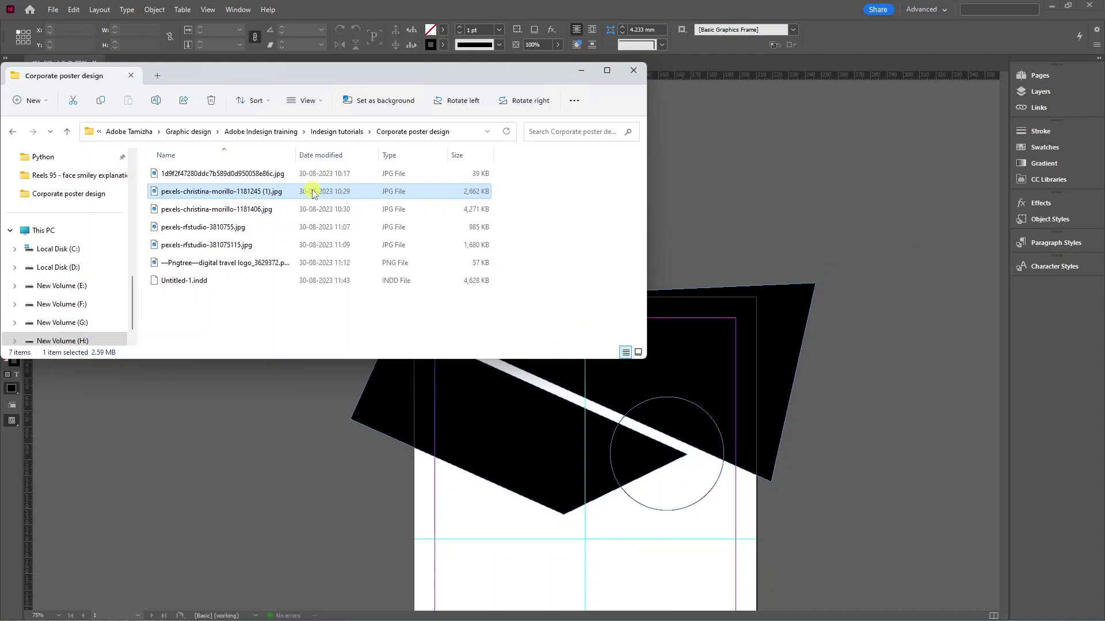
pyautogui.moveTo(252, 196)
pyautogui.mouseDown()
pyautogui.moveTo(683, 359)
pyautogui.moveTo(681, 406)
pyautogui.mouseUp()
pyautogui.moveTo(616, 464)
pyautogui.mouseDown()
pyautogui.moveTo(278, 194)
pyautogui.moveTo(738, 215)
pyautogui.mouseUp()
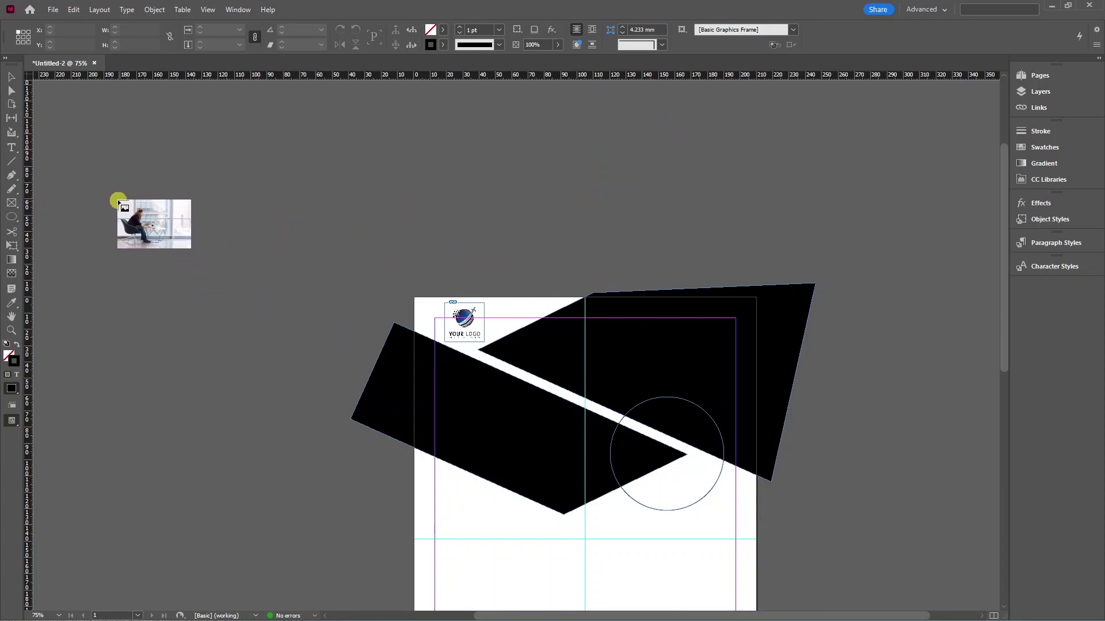
pyautogui.moveTo(116, 173); pyautogui.dragTo(116, 173)
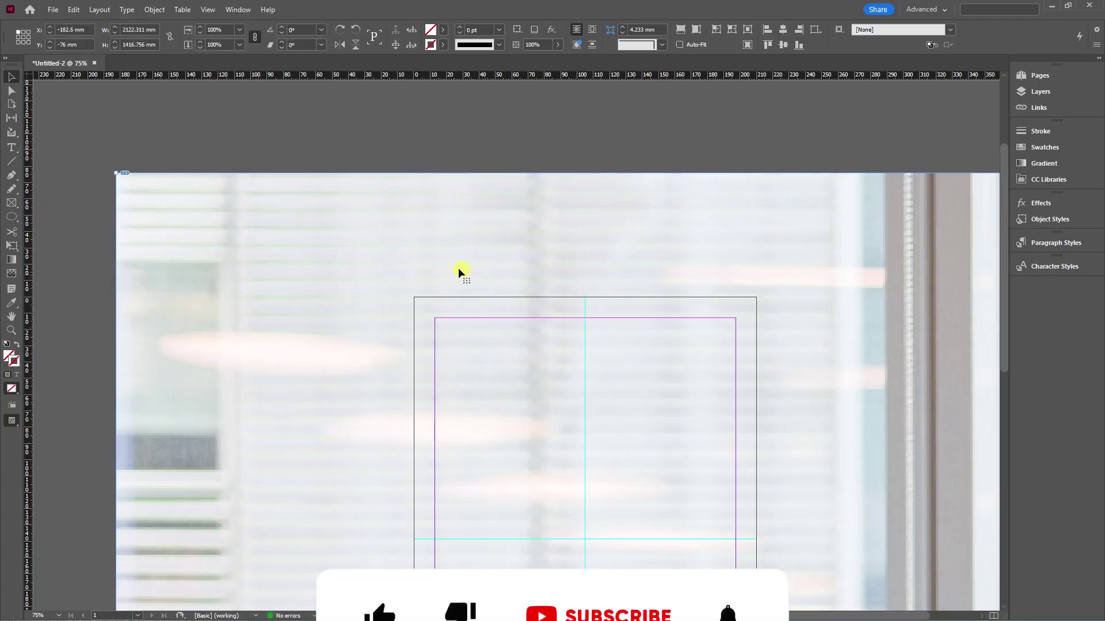
pyautogui.hotkey('ctrl', 'z')
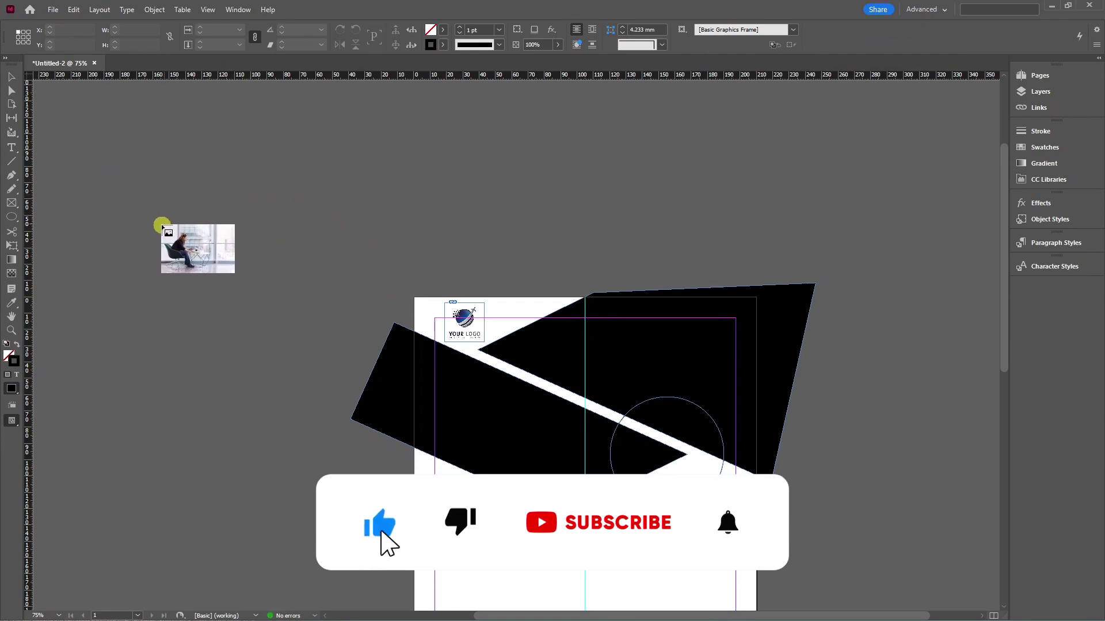
pyautogui.moveTo(154, 223); pyautogui.dragTo(292, 316)
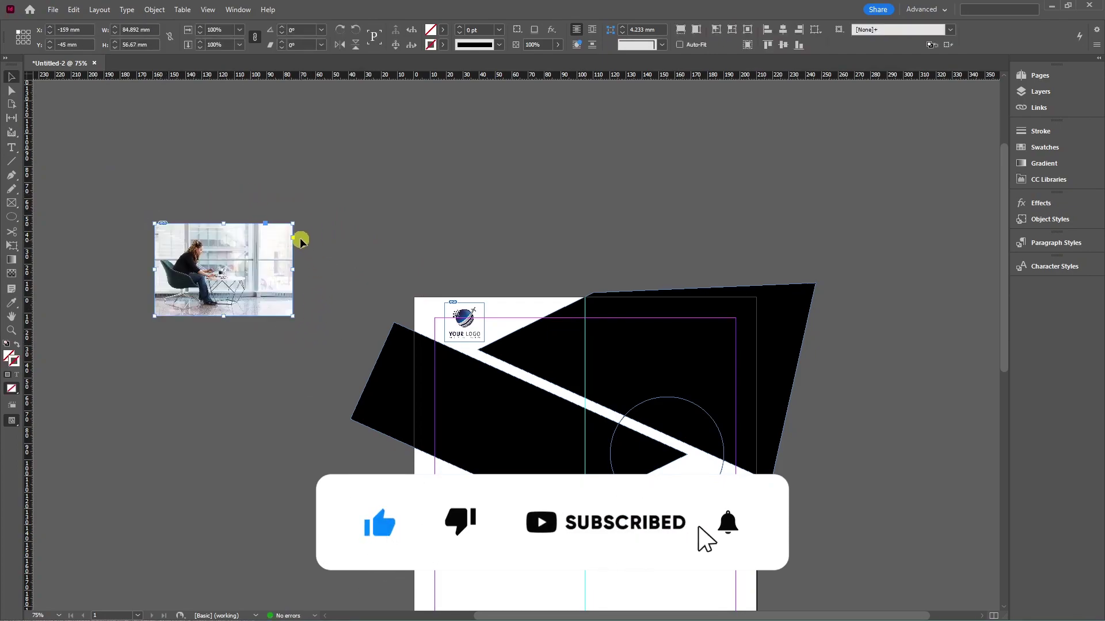
# Paste the photo into the 70 mm circle and enlarge it to cover the circle.
pyautogui.press('Delete')
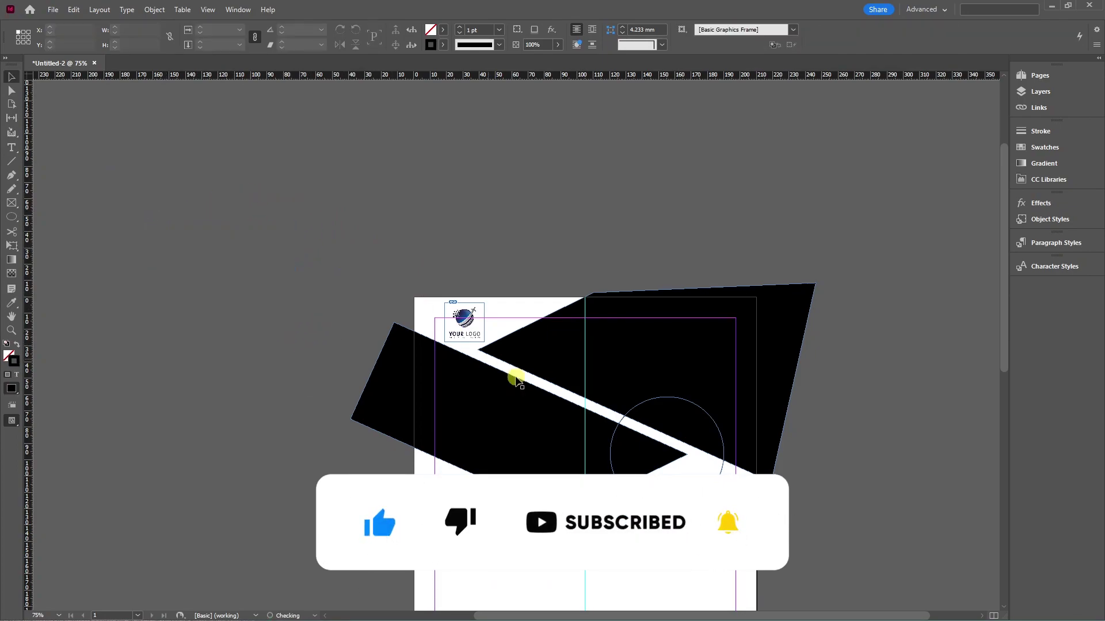
pyautogui.click(646, 507)
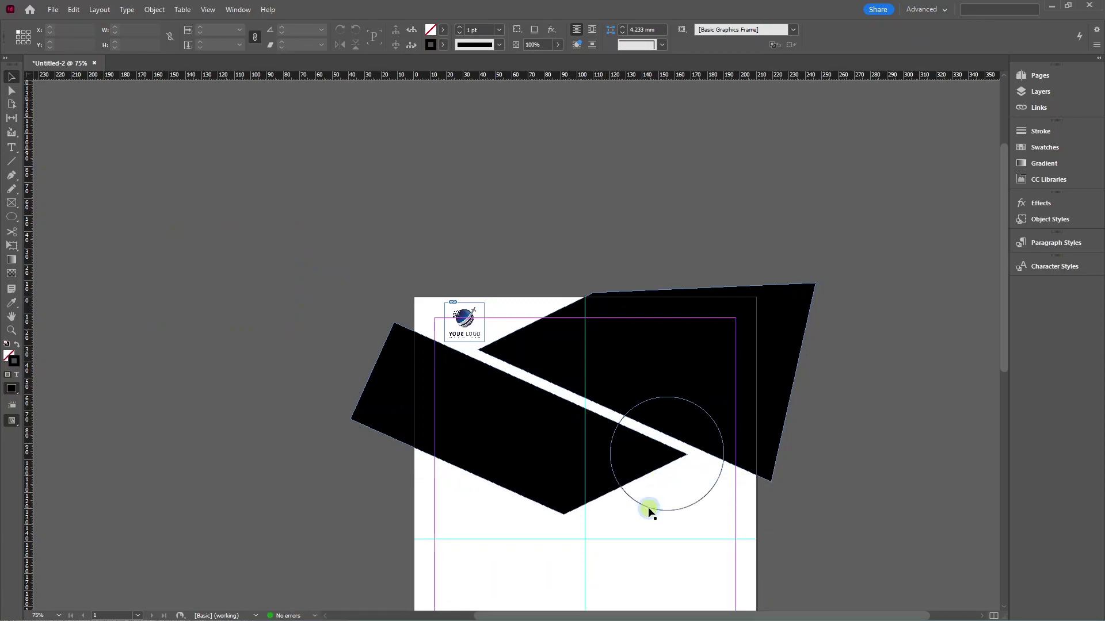
pyautogui.hotkey('ctrl', 'alt', 'v')
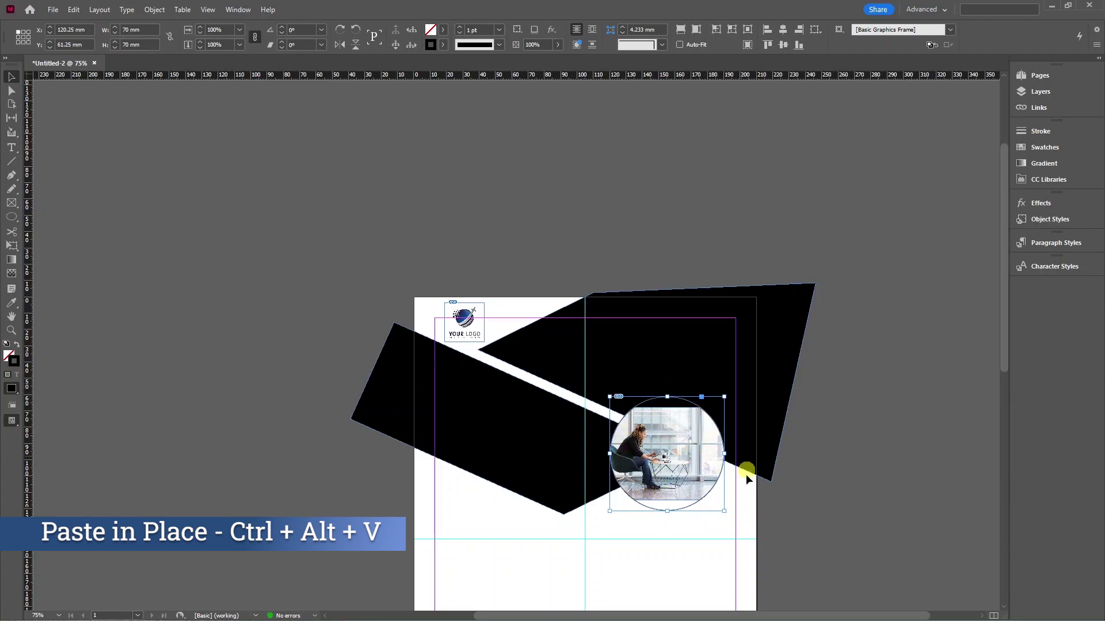
pyautogui.scroll(4, 666, 497)
pyautogui.click(640, 356)
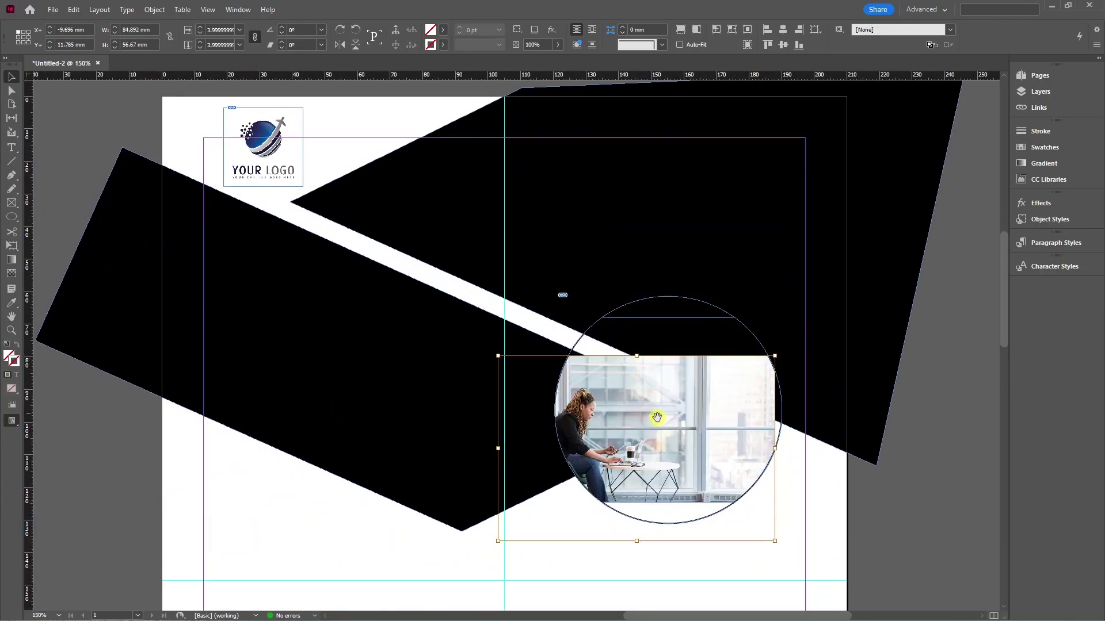
pyautogui.moveTo(775, 448); pyautogui.dragTo(858, 459)
pyautogui.hotkey('ctrl', '-')
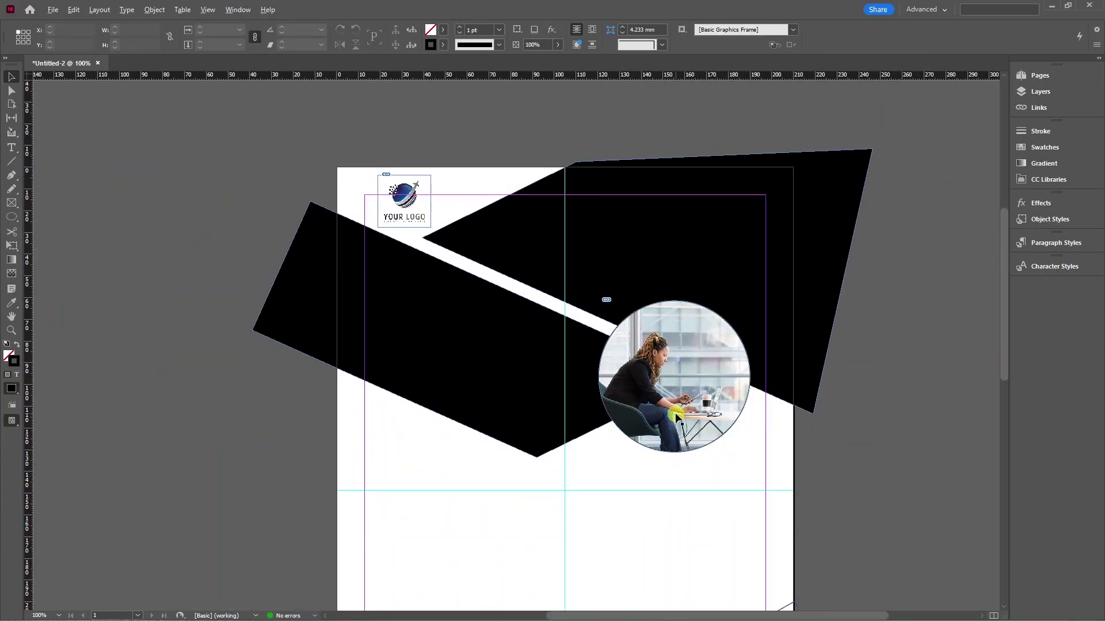
pyautogui.hotkey('alt', 'Tab')
pyautogui.moveTo(350, 73); pyautogui.dragTo(863, 90)
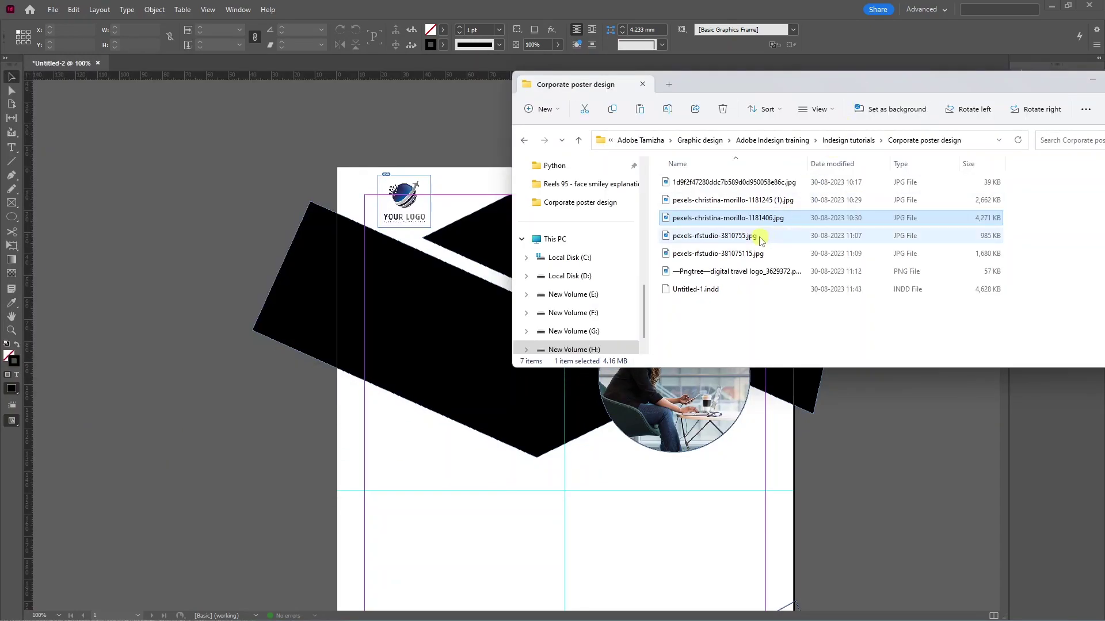
# Drop the meeting-room JPG from Explorer into the large black band on the left.
pyautogui.moveTo(728, 222); pyautogui.dragTo(397, 312)
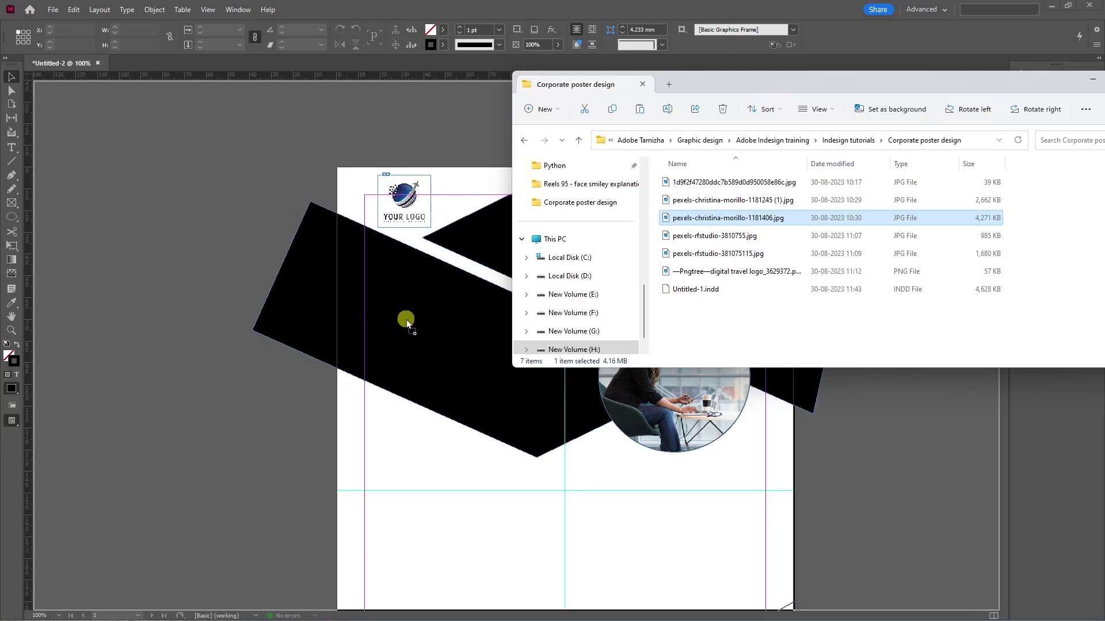
pyautogui.moveTo(406, 320); pyautogui.dragTo(405, 316)
pyautogui.click(457, 349)
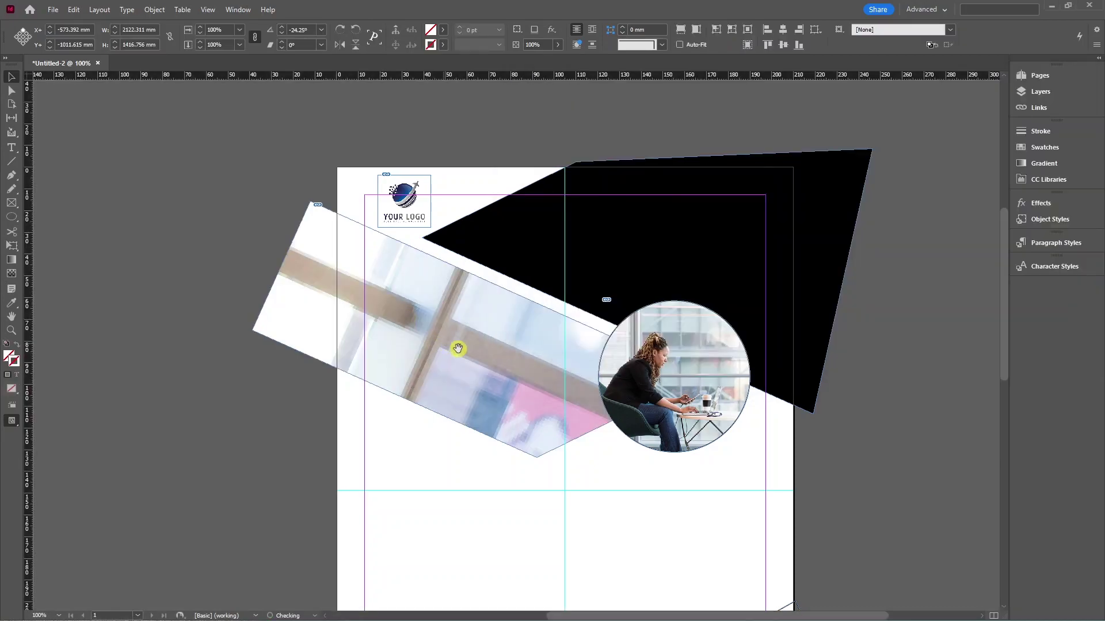
pyautogui.scroll(-5, 442, 349)
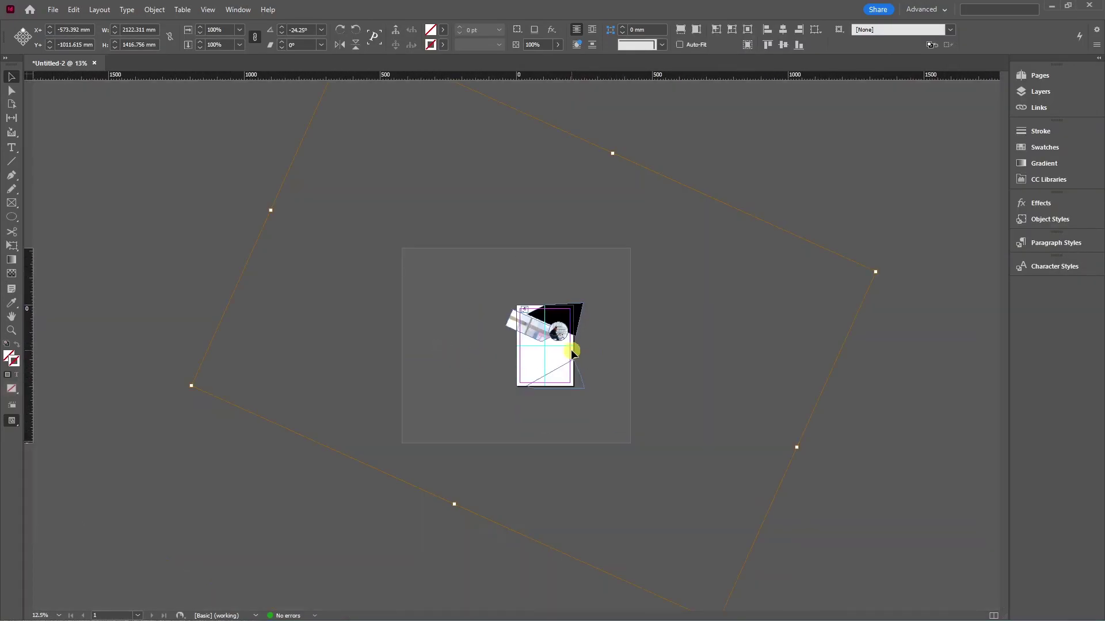
pyautogui.hotkey('ctrl', '-')
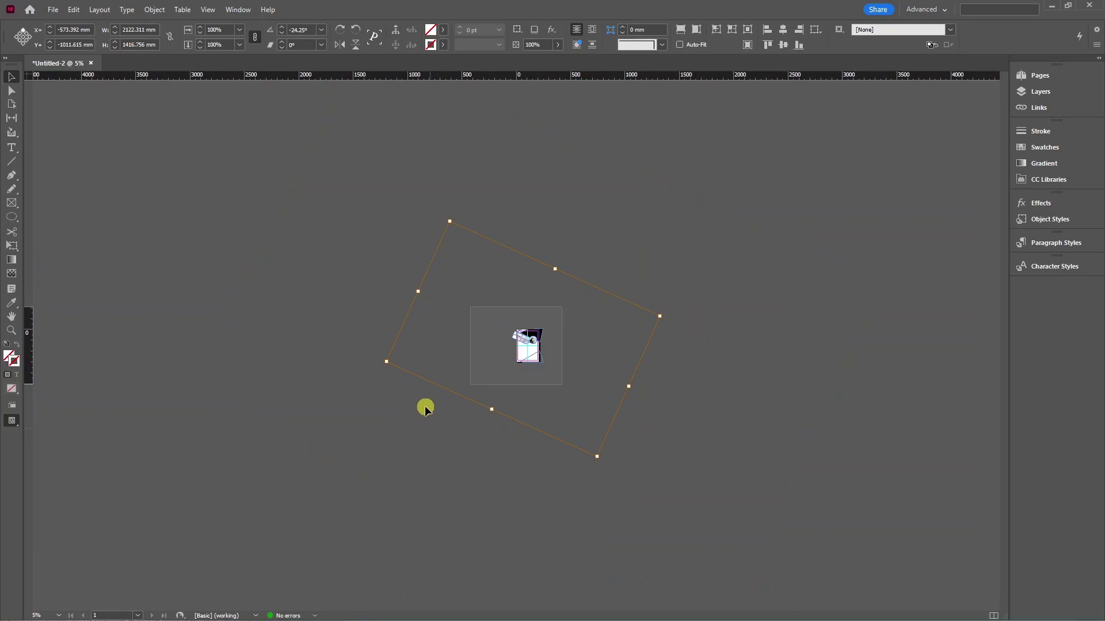
pyautogui.hotkey('ctrl', '=')
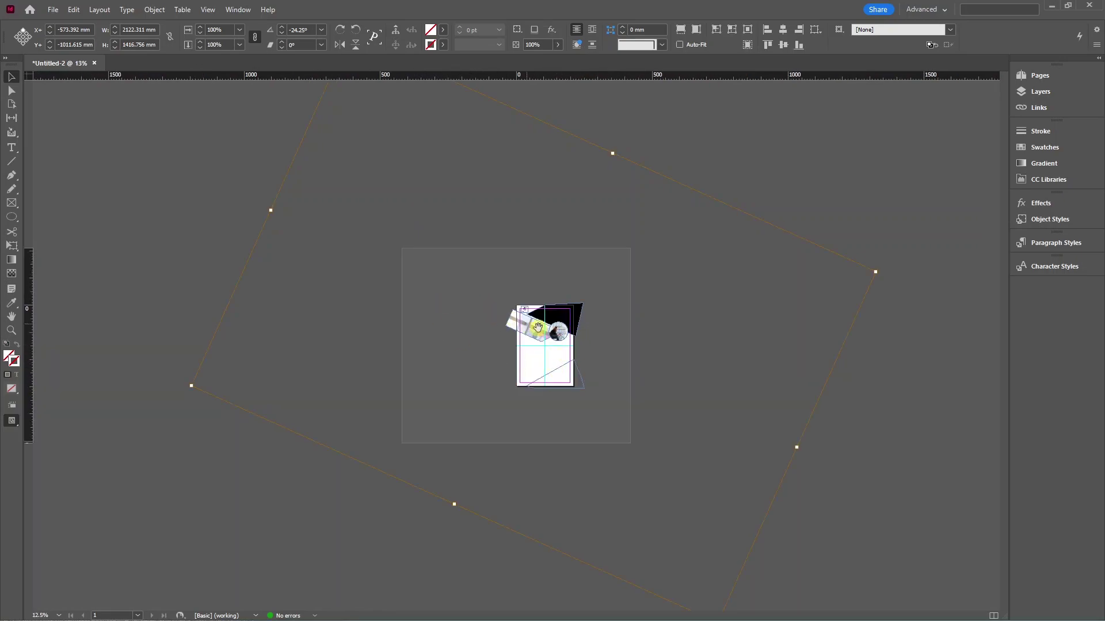
pyautogui.scroll(3, 541, 314)
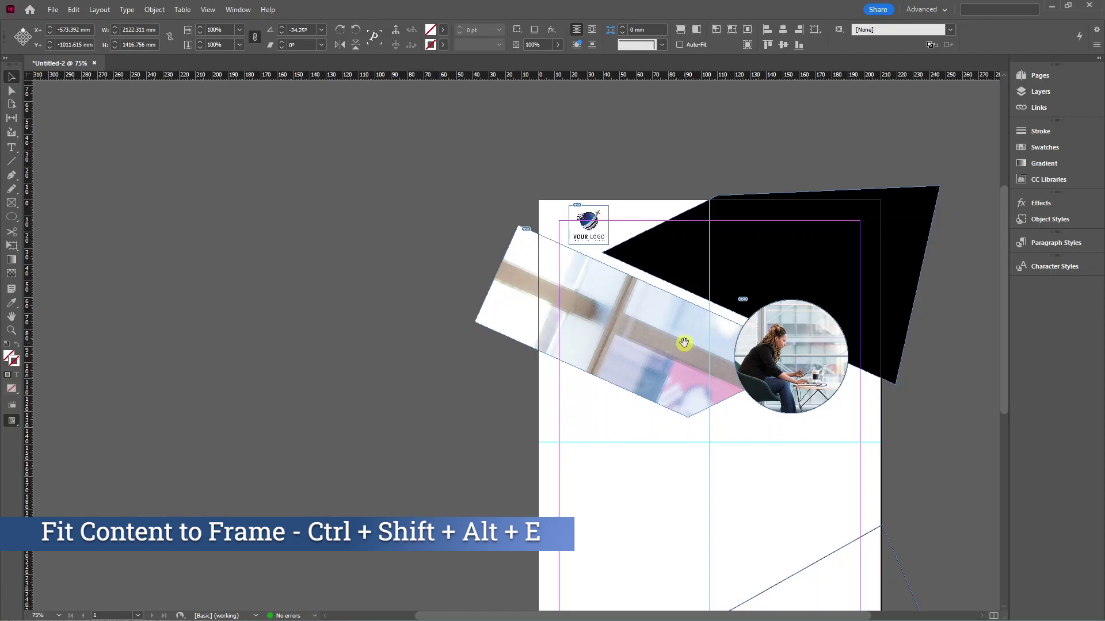
# Fit the meeting photo in the band, straighten it to about -1.25° and enlarge it.
pyautogui.hotkey('ctrl', 'shift', 'alt', 'e')
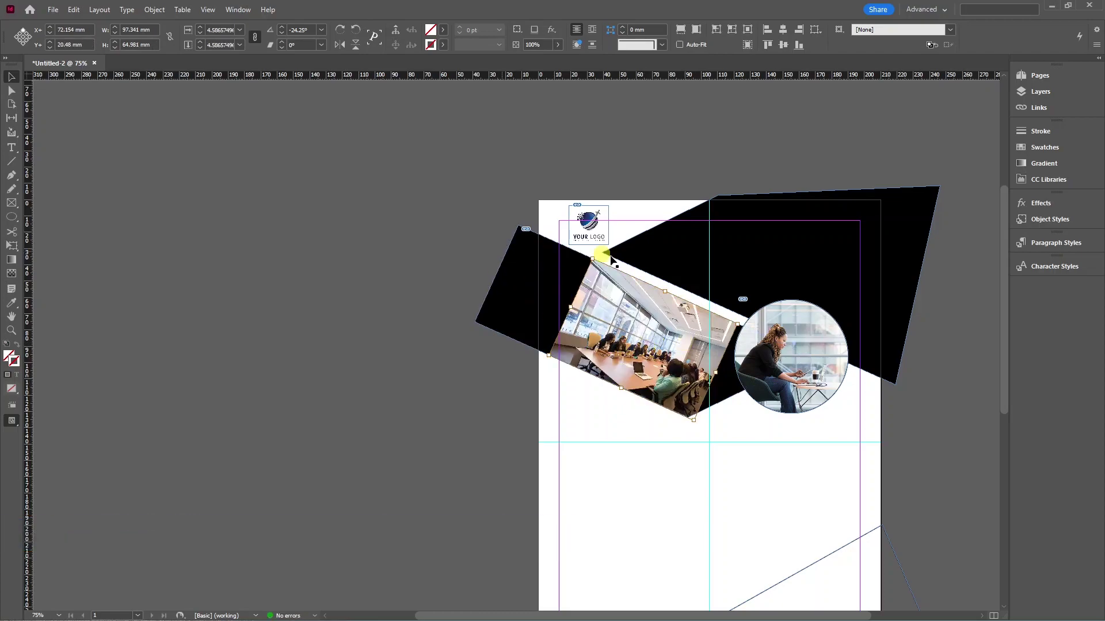
pyautogui.moveTo(742, 323); pyautogui.dragTo(741, 278)
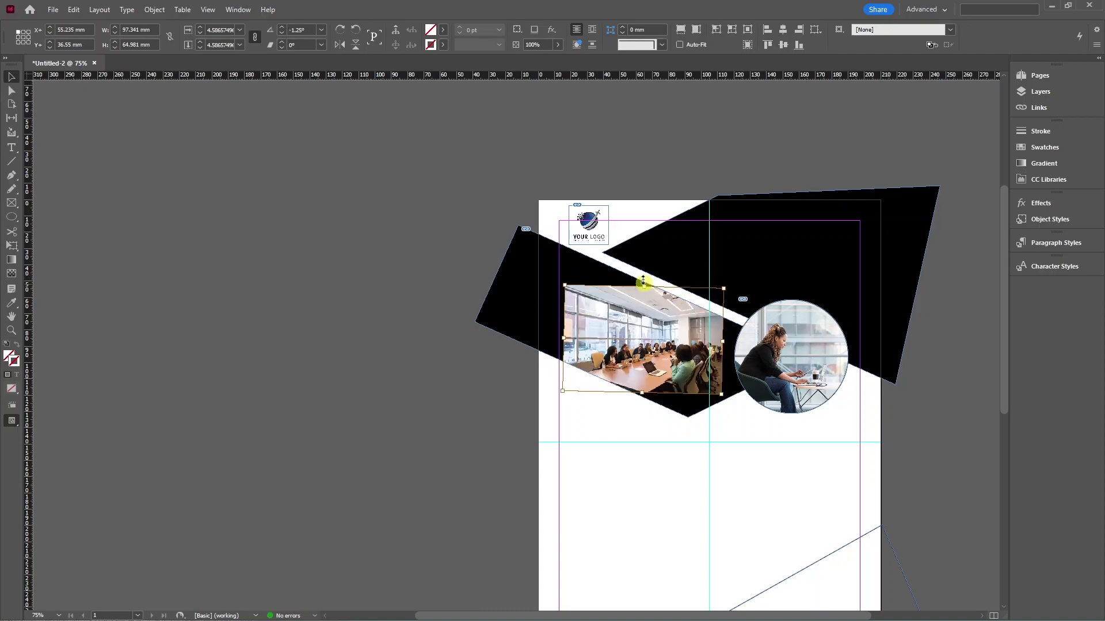
pyautogui.moveTo(643, 287); pyautogui.dragTo(635, 209)
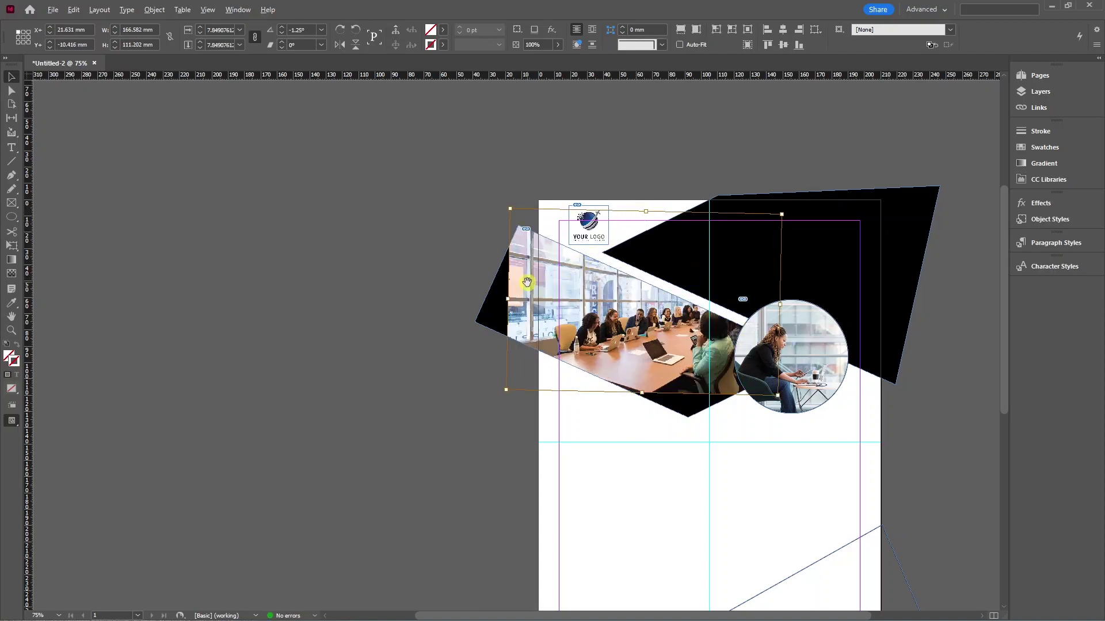
pyautogui.hotkey('ctrl', '=')
pyautogui.press('w')
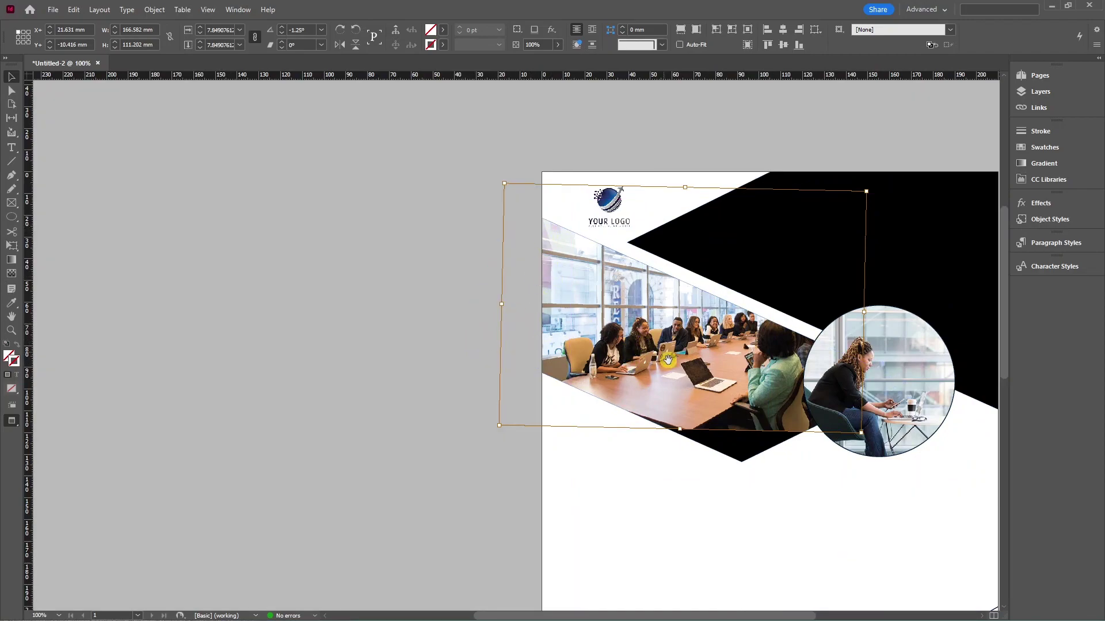
pyautogui.press('w')
pyautogui.press('w')
pyautogui.click(639, 431)
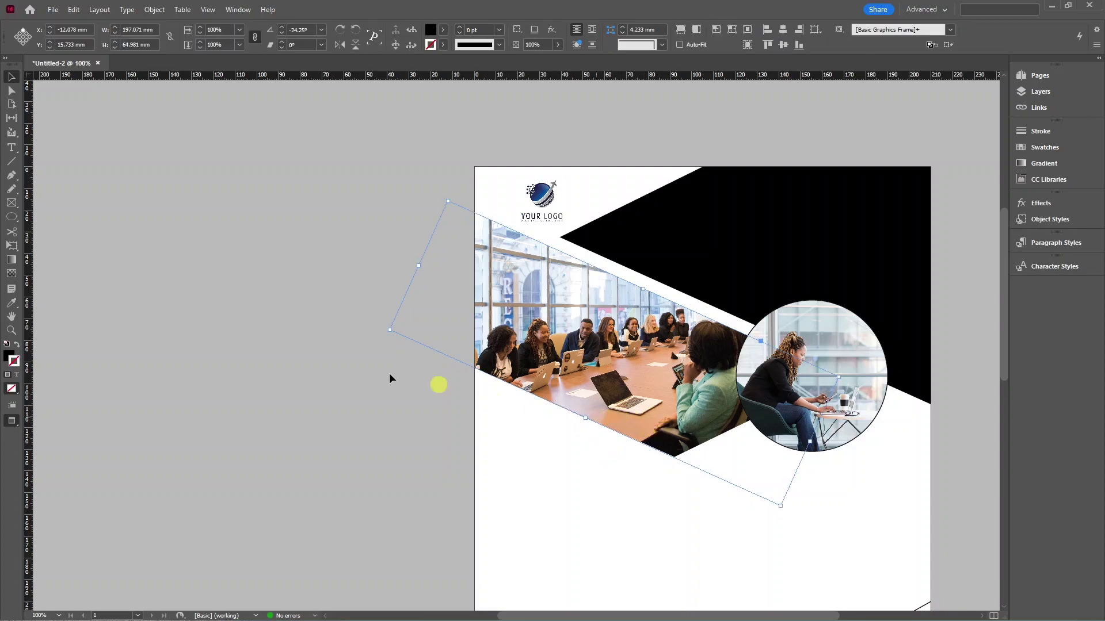
# Remove the band's black fill and paste a copy of the meeting photo in place.
pyautogui.click(9, 355)
pyautogui.click(14, 389)
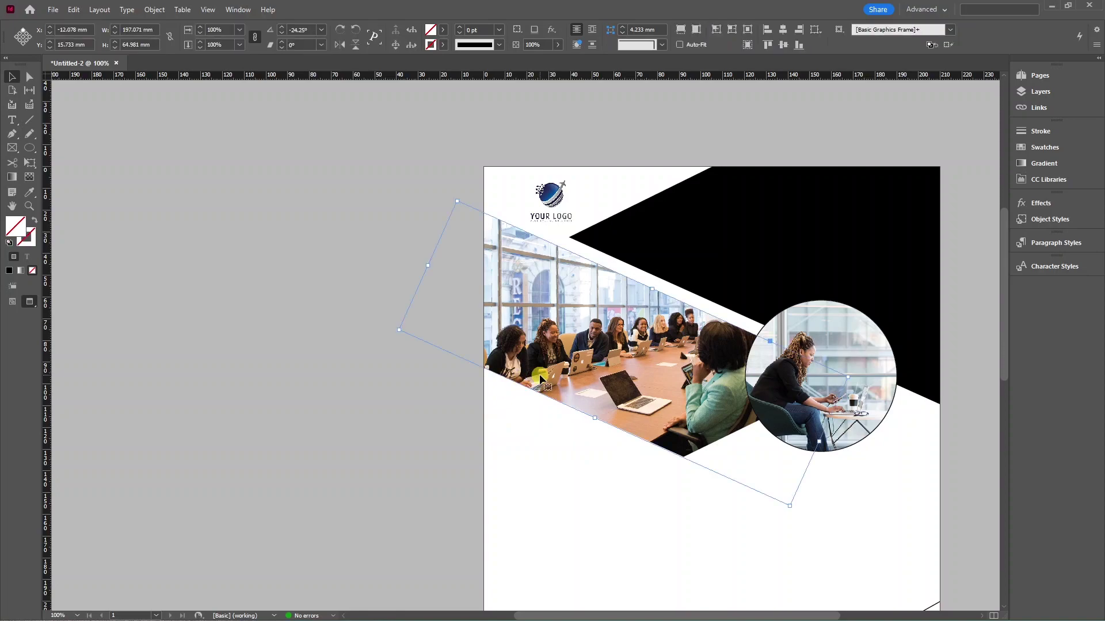
pyautogui.hotkey('ctrl', 'shift', 'alt', 'v')
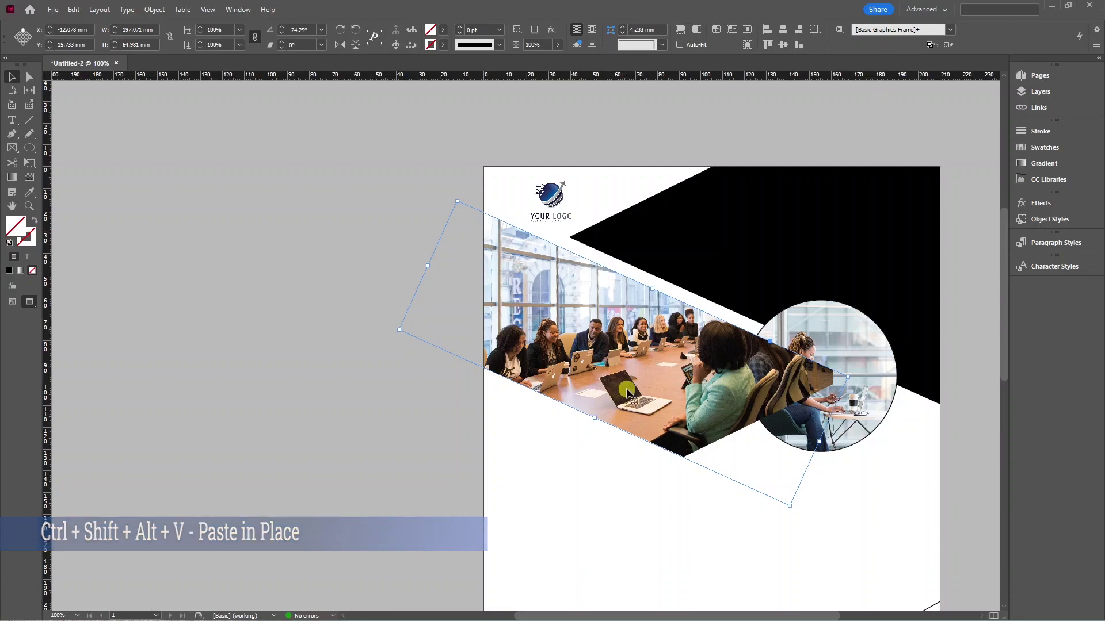
# Undo the pasted copy's move and reselect the meeting photo and its rotated frame.
pyautogui.moveTo(540, 377); pyautogui.dragTo(503, 453)
pyautogui.hotkey('ctrl', 'z')
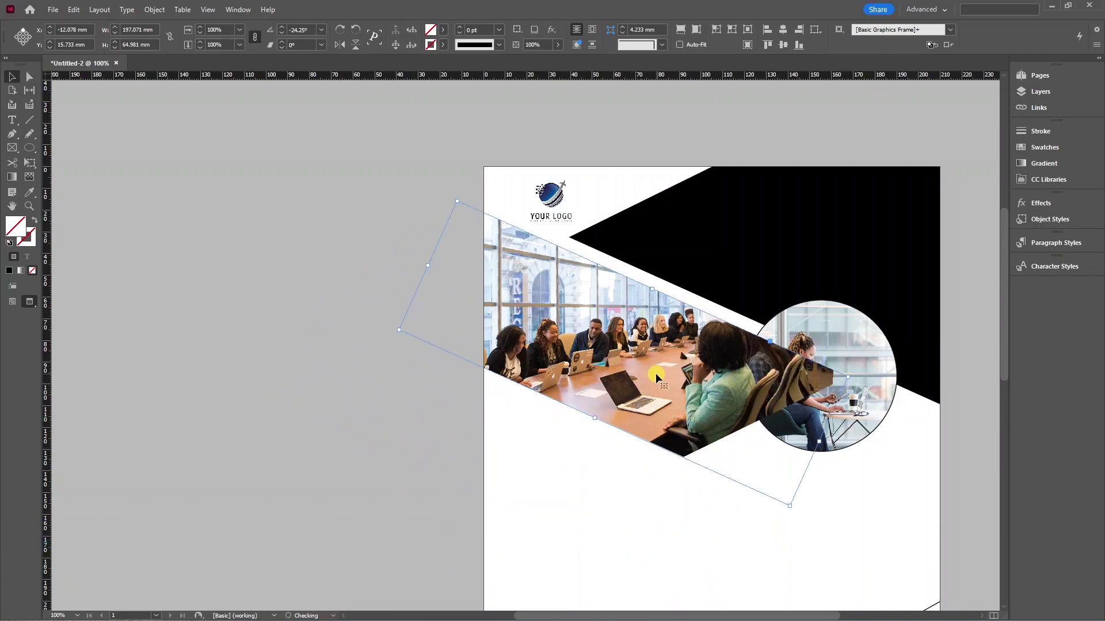
pyautogui.click(618, 360)
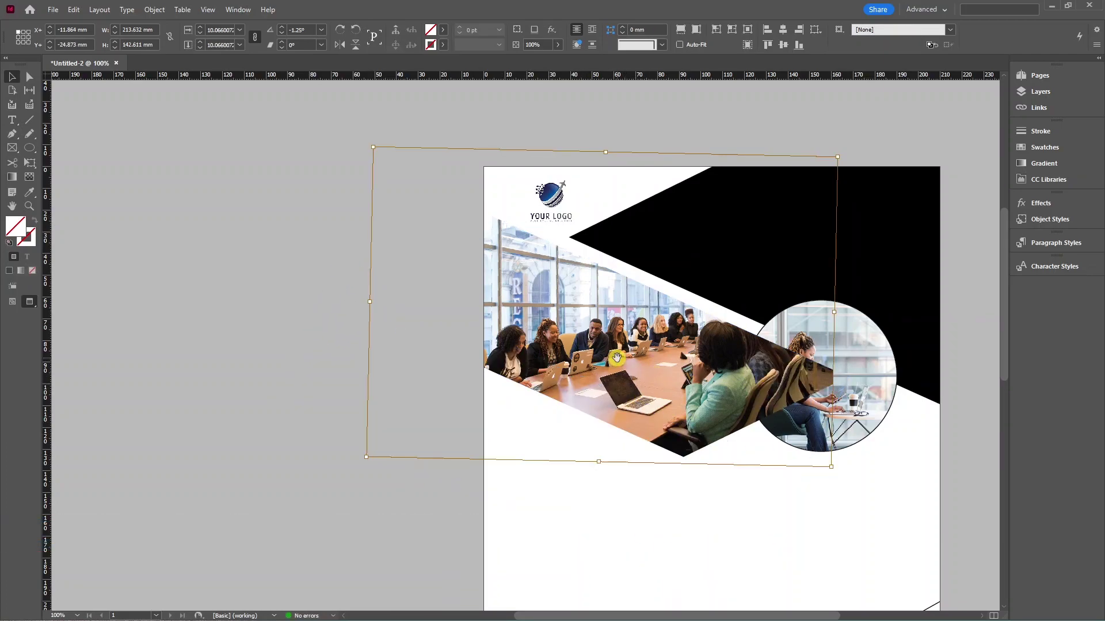
pyautogui.click(616, 357)
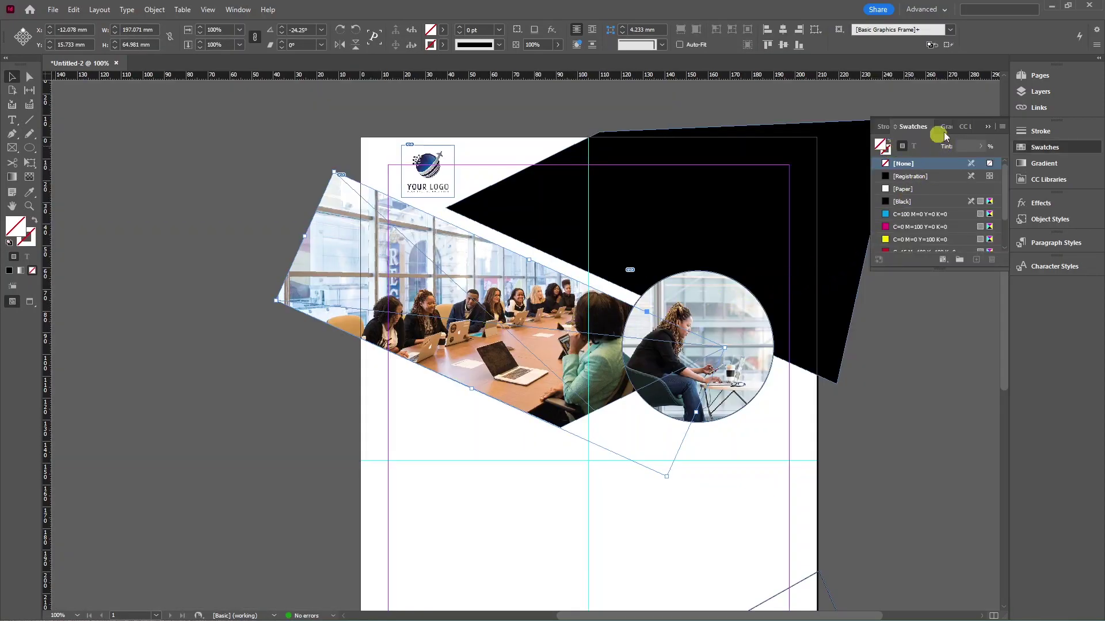
# Fill the meeting-photo band with C=100 cyan and bring the woman's circular photo in front.
pyautogui.click(913, 217)
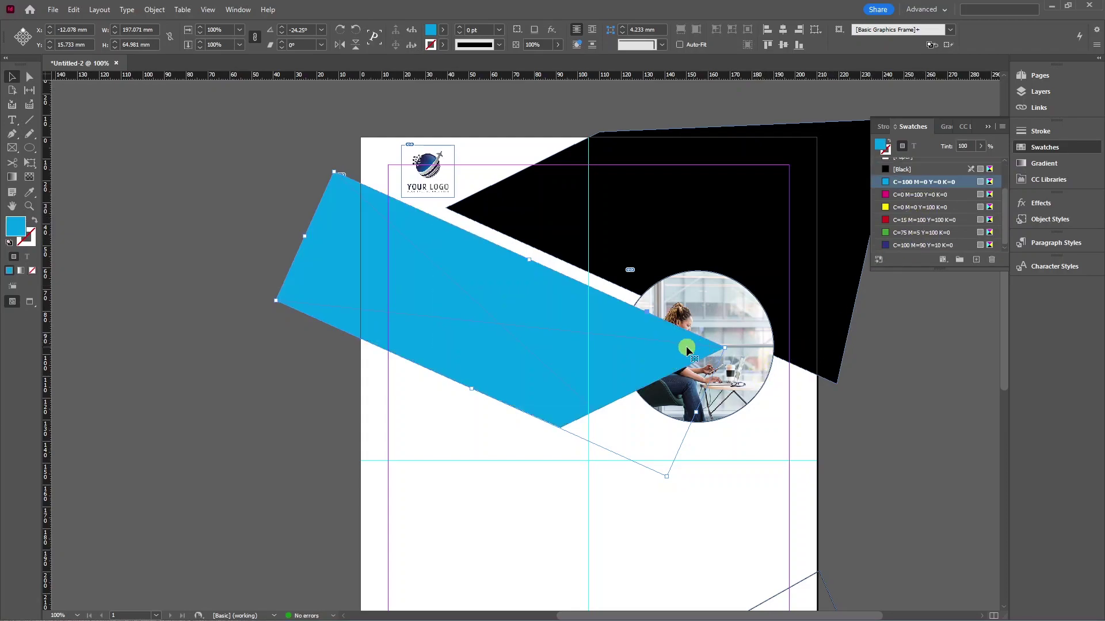
pyautogui.click(746, 362)
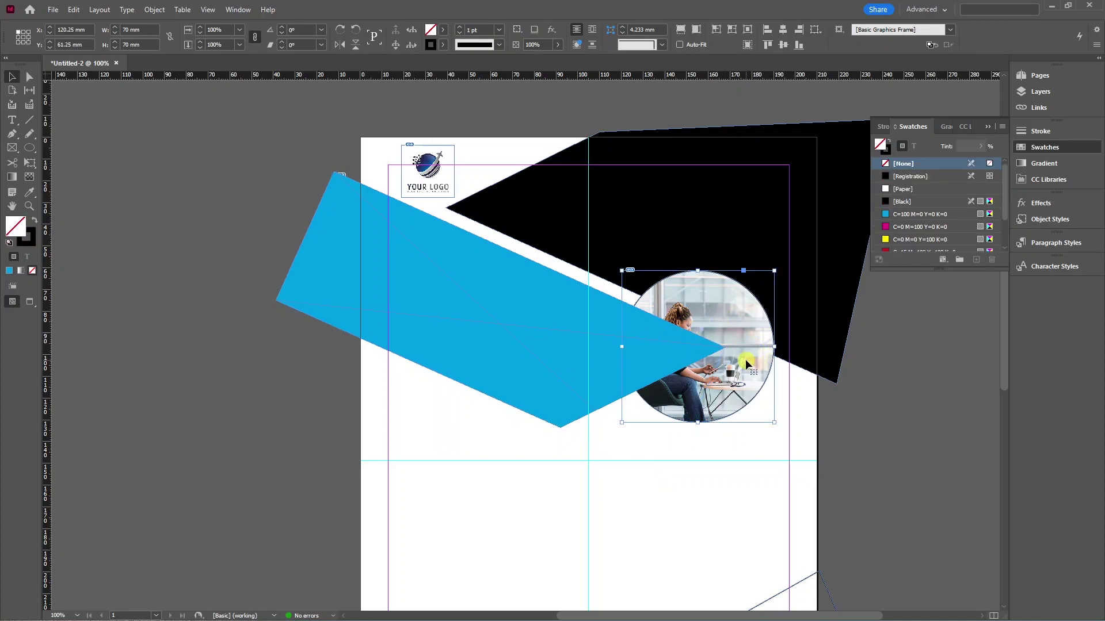
pyautogui.hotkey('ctrl', 'shift', ']')
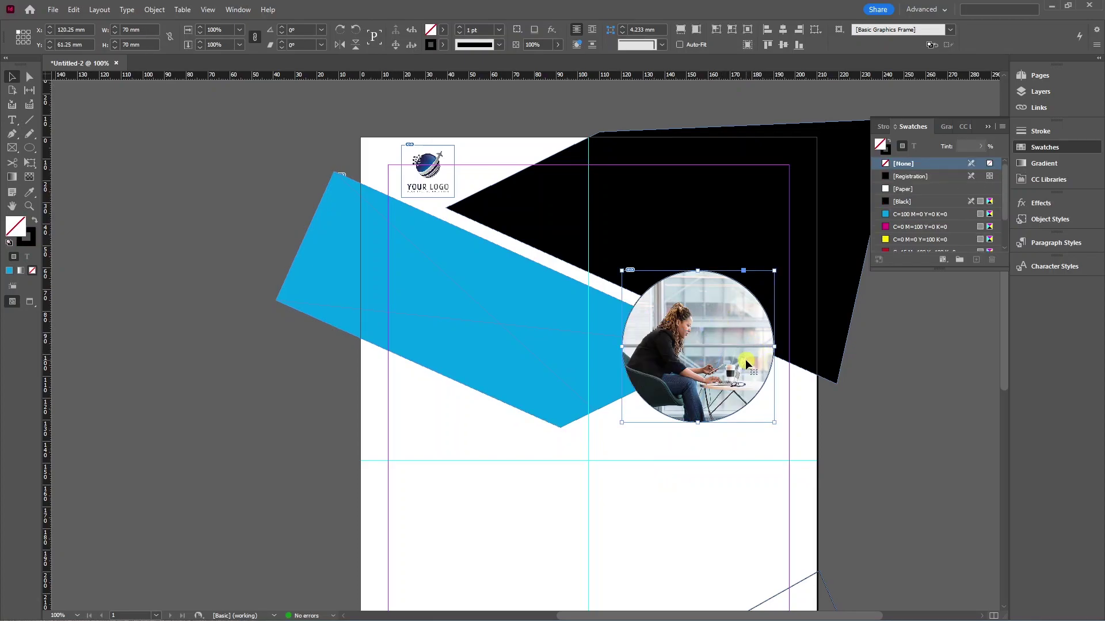
# Lower the cyan band's opacity to 81%.
pyautogui.hotkey('ctrl', 'alt', '[')
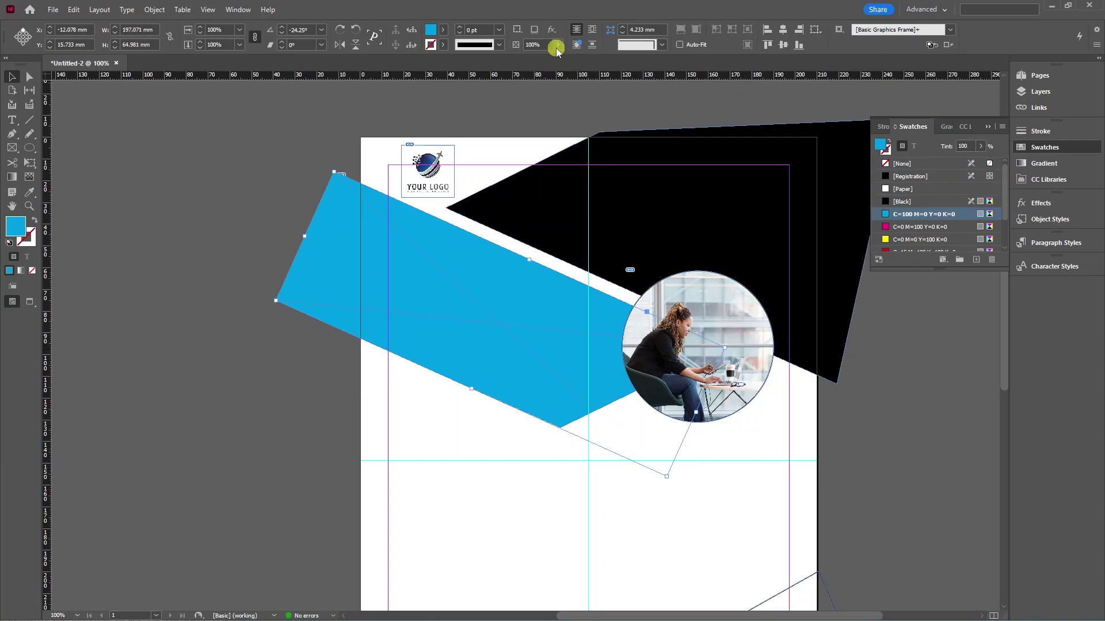
pyautogui.click(557, 46)
pyautogui.moveTo(558, 59)
pyautogui.mouseDown()
pyautogui.moveTo(529, 59)
pyautogui.moveTo(547, 59)
pyautogui.mouseUp()
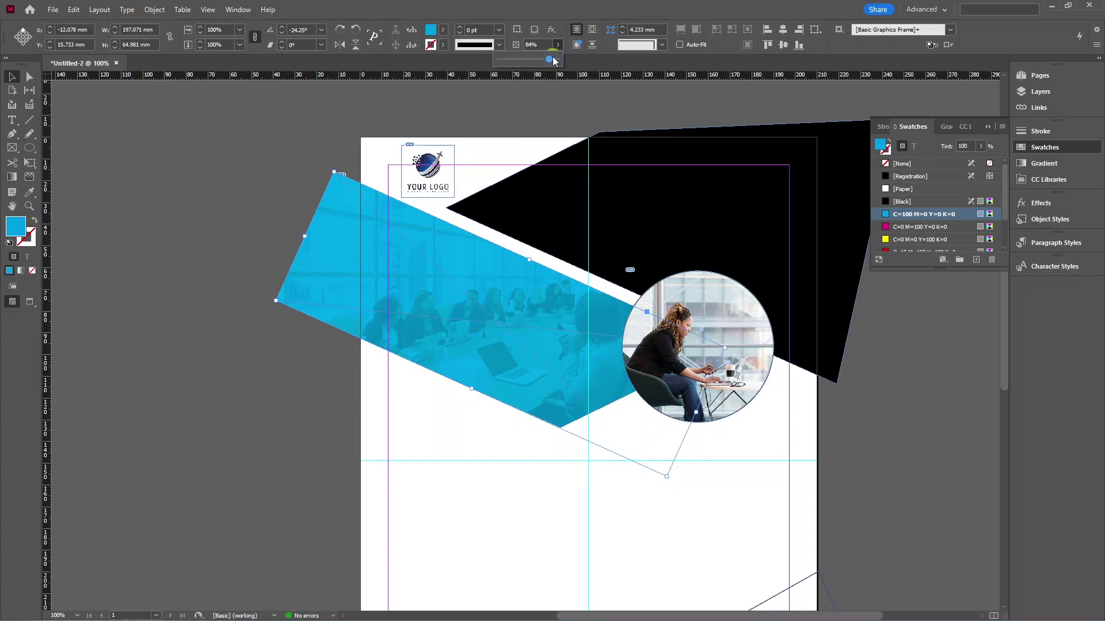
pyautogui.click(572, 111)
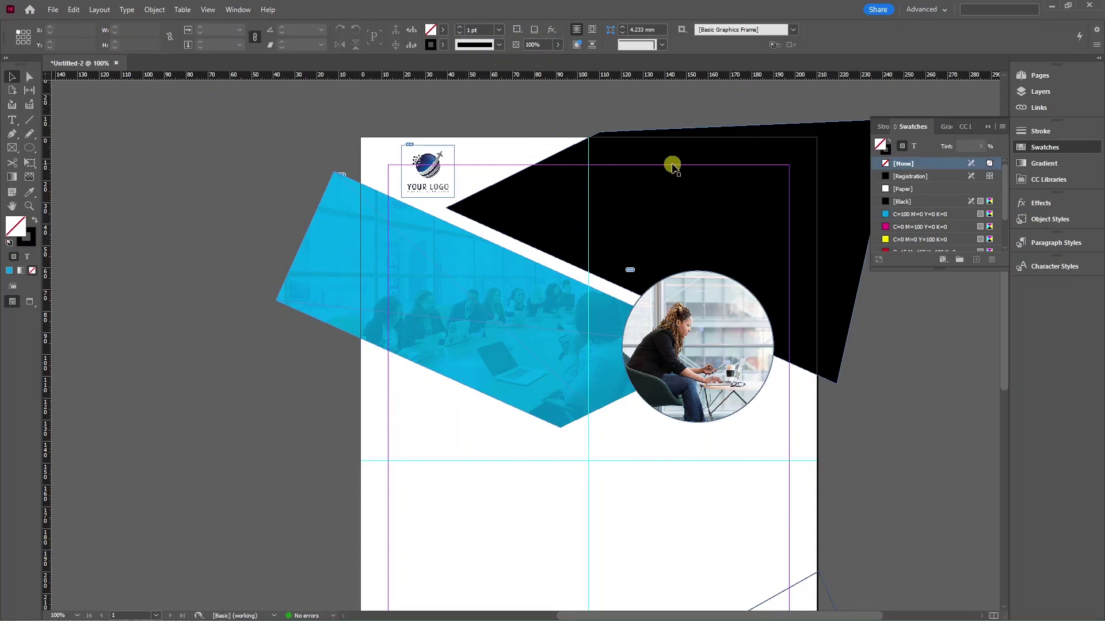
# Place the three-women JPG into the top-right black shape, rotated and enlarged to cover it.
pyautogui.hotkey('alt', 'Tab')
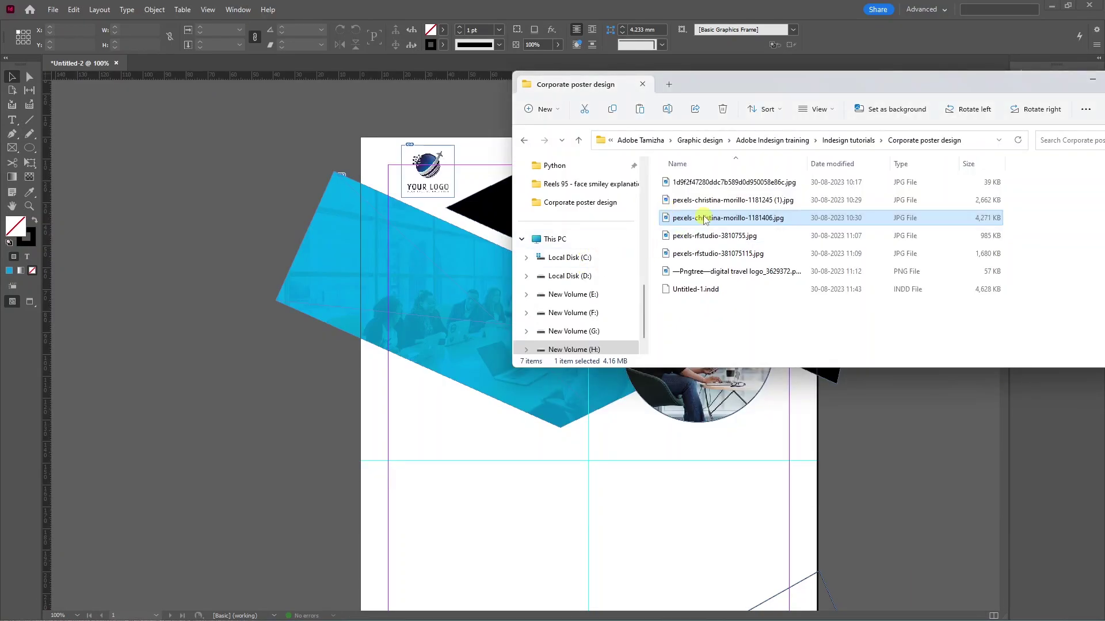
pyautogui.moveTo(698, 217); pyautogui.dragTo(712, 313)
pyautogui.scroll(1, 748, 288)
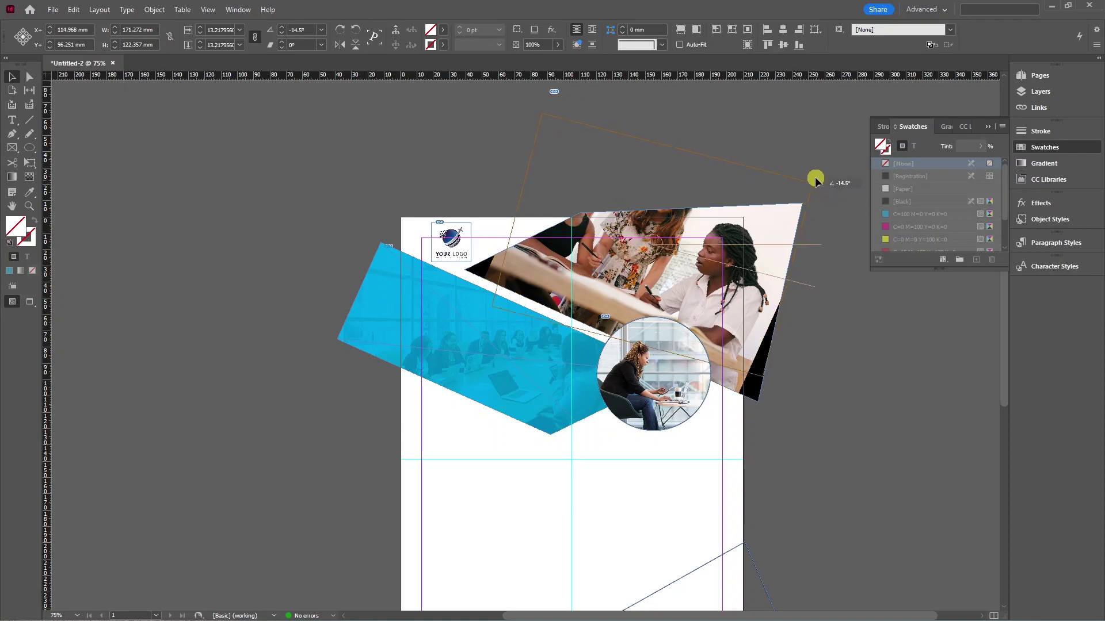
pyautogui.moveTo(826, 210); pyautogui.dragTo(800, 148)
pyautogui.click(654, 282)
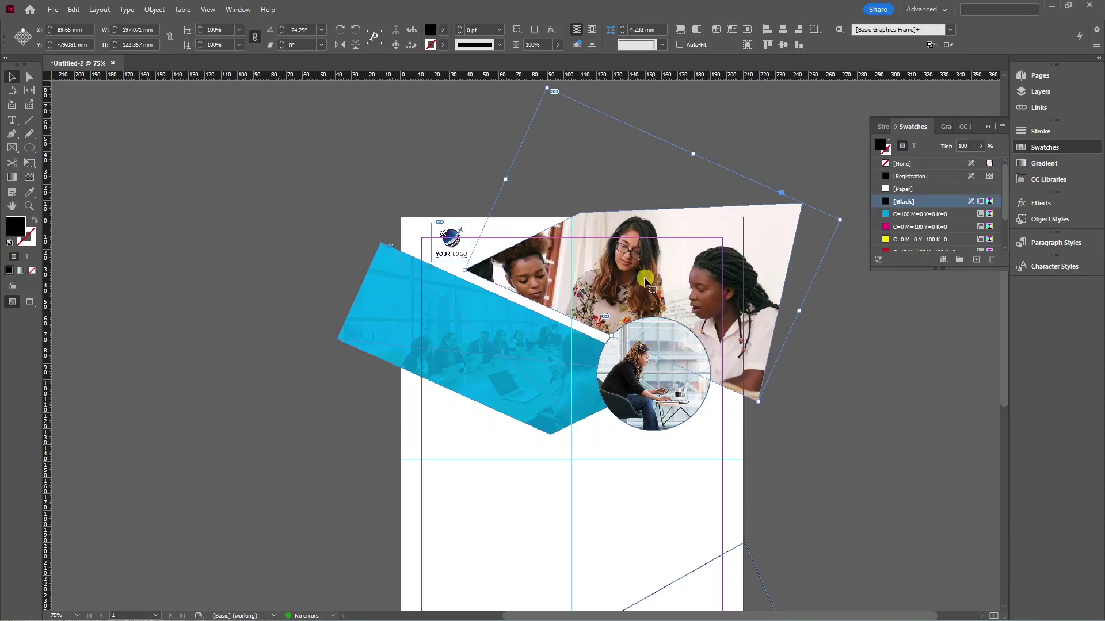
pyautogui.scroll(1, 654, 303)
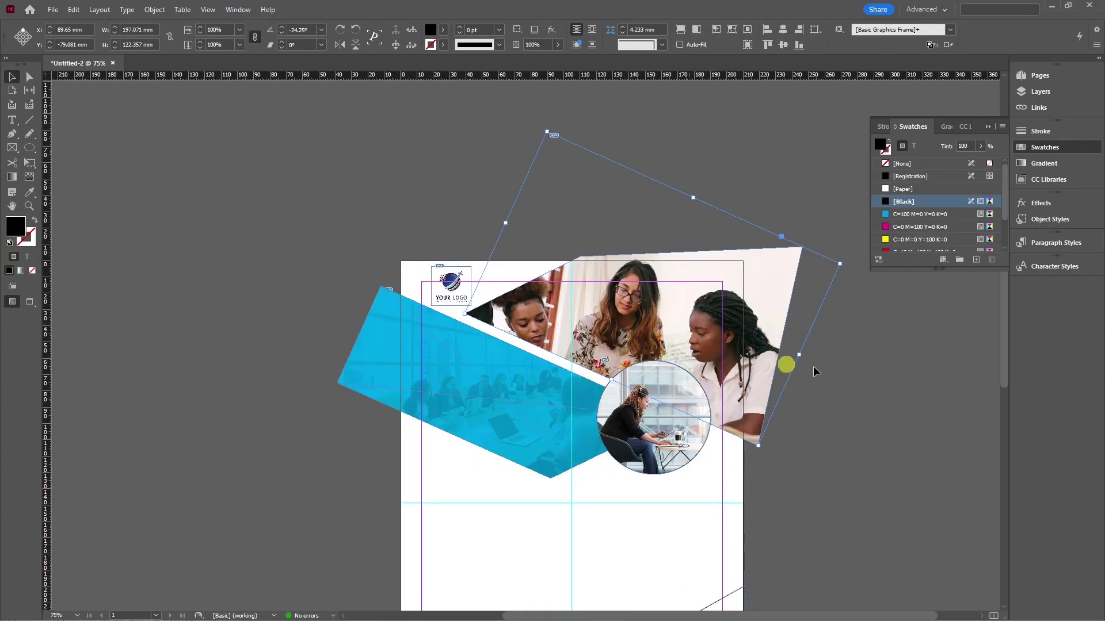
pyautogui.click(646, 316)
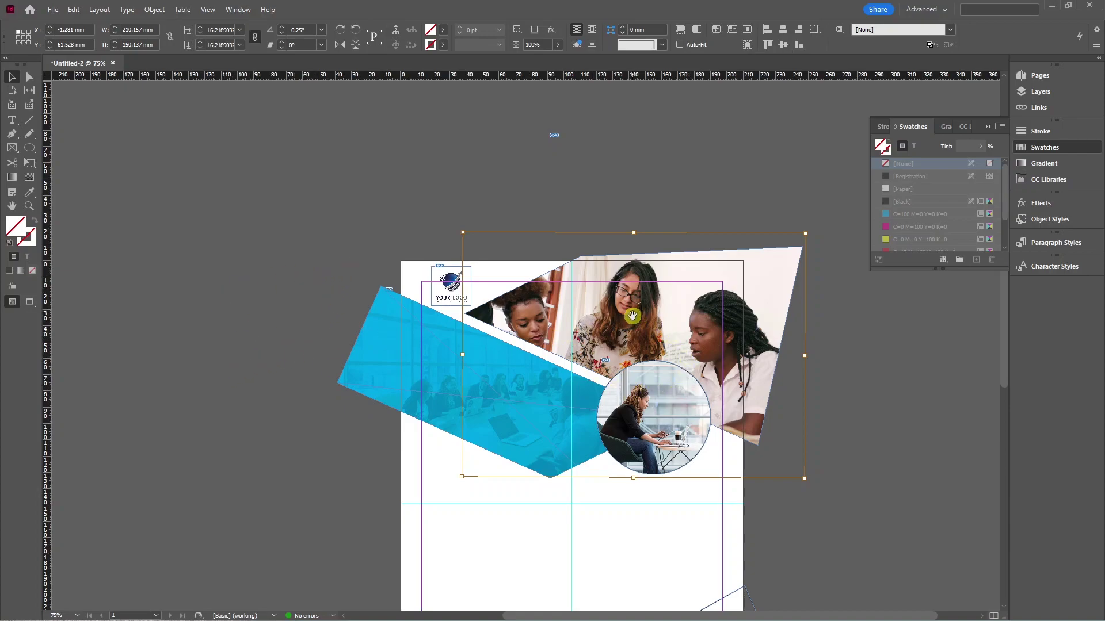
# Open the placed three-women photo via Edit With > Adobe Photoshop 2023.
pyautogui.rightClick(633, 315)
pyautogui.moveTo(668, 496)
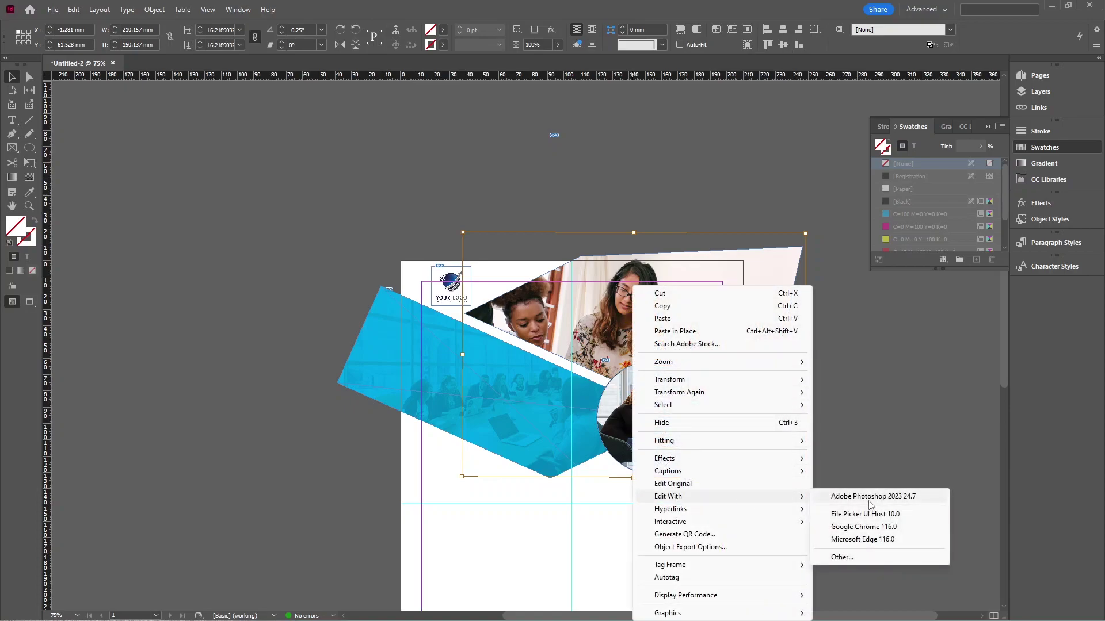
pyautogui.click(869, 499)
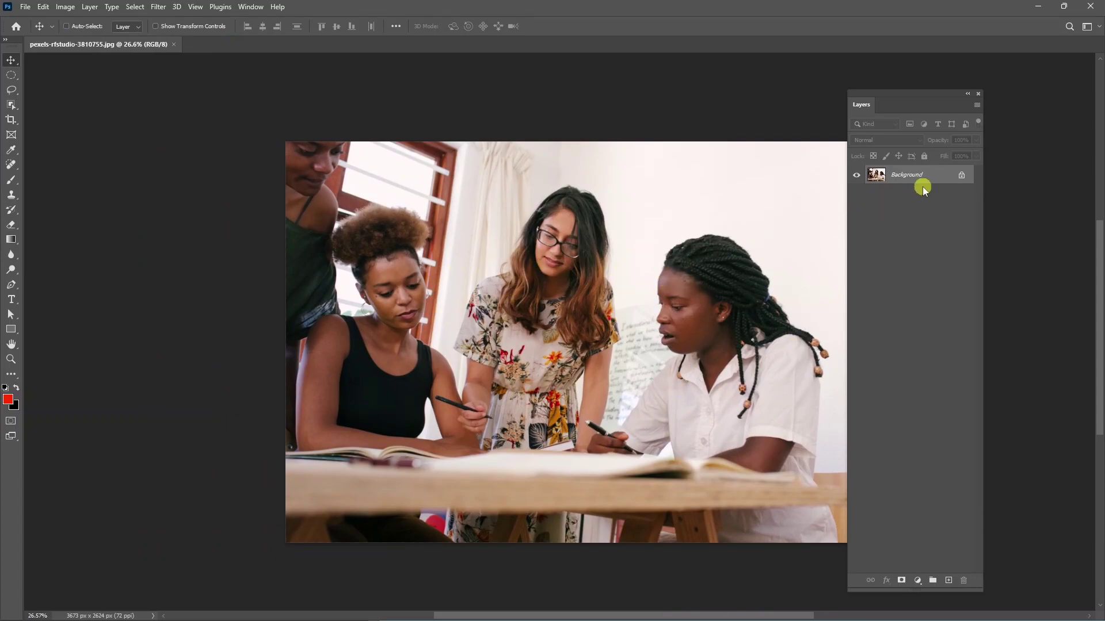
# Desaturate the photo and add a Levels layer with input 21/0.86/236 and output 0/201.
pyautogui.hotkey('ctrl', 'shift', 'u')
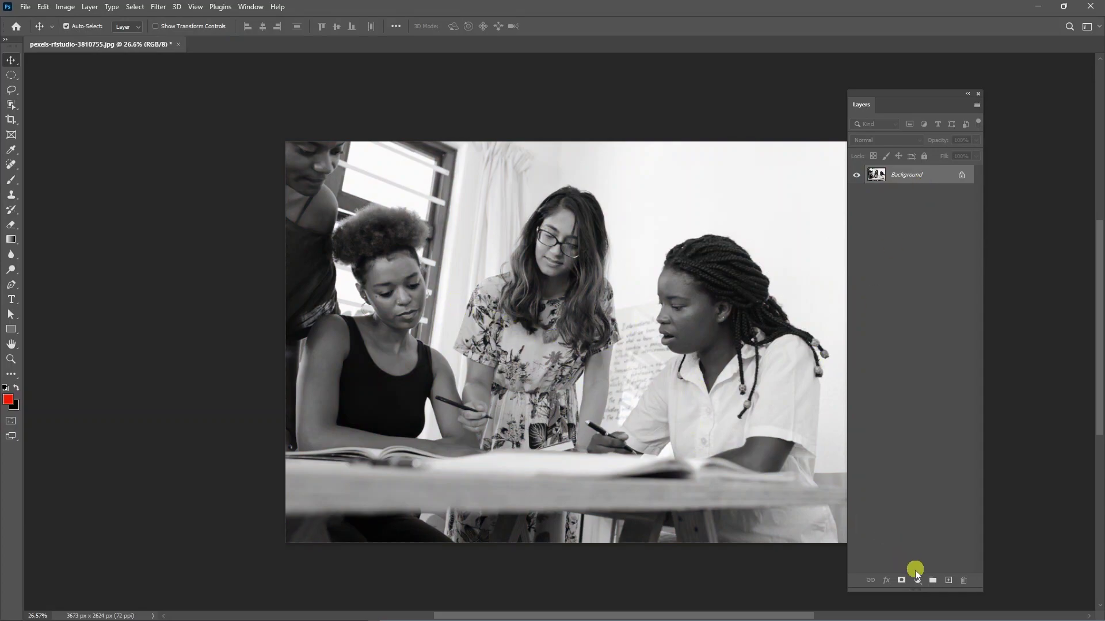
pyautogui.click(918, 580)
pyautogui.click(934, 427)
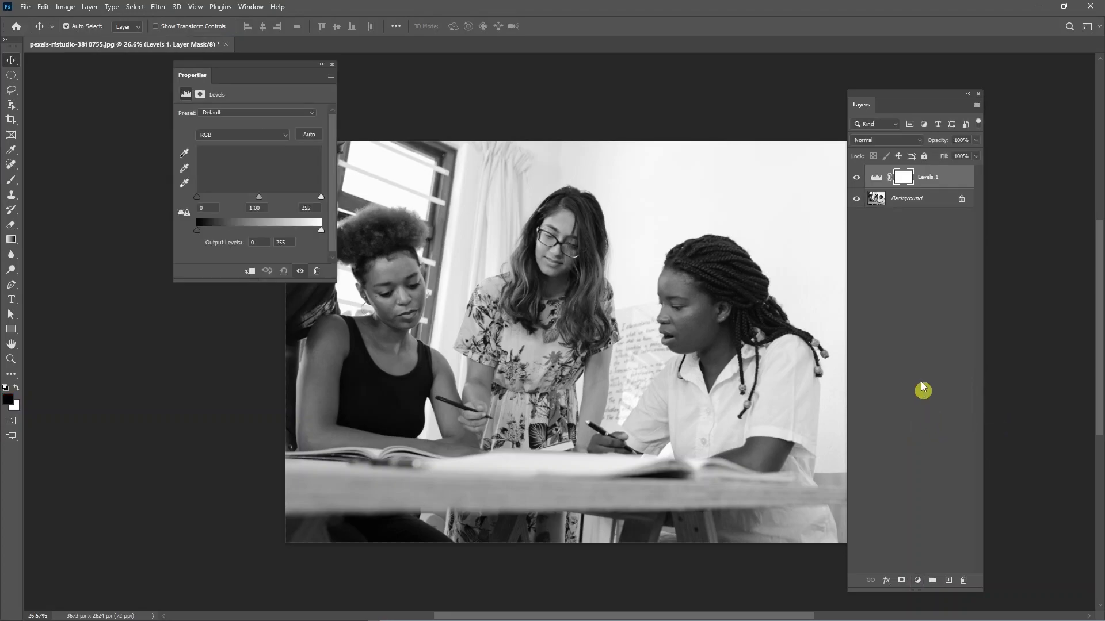
pyautogui.moveTo(321, 231)
pyautogui.mouseDown()
pyautogui.moveTo(291, 231)
pyautogui.moveTo(266, 195)
pyautogui.moveTo(311, 198)
pyautogui.mouseUp()
pyautogui.moveTo(197, 197); pyautogui.dragTo(207, 198)
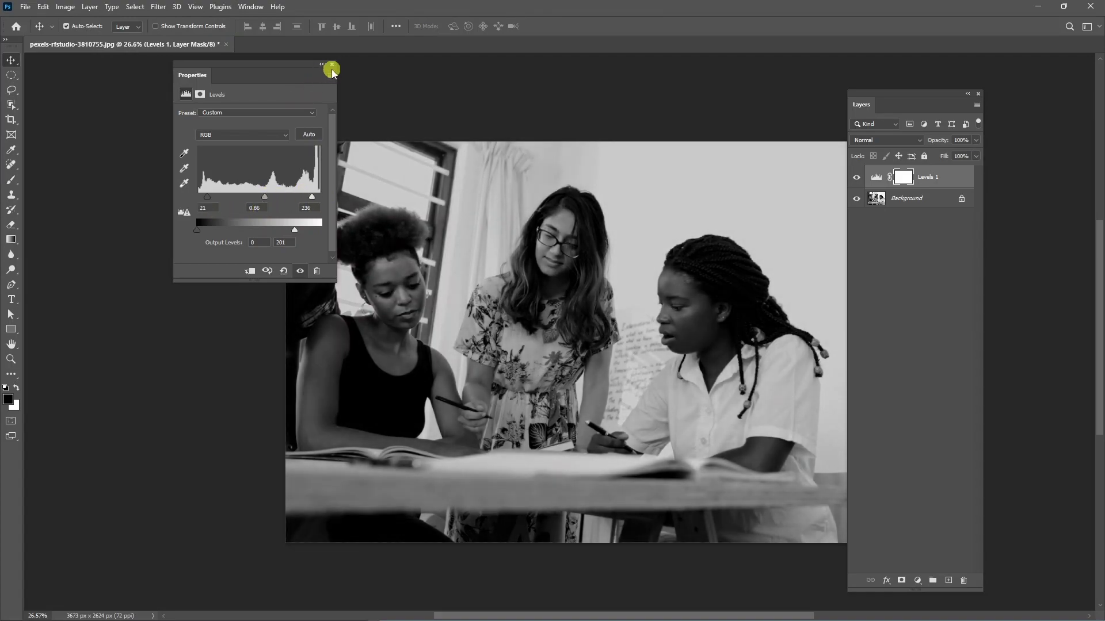
pyautogui.click(332, 65)
pyautogui.hotkey('ctrl', 'shift', 'alt', 'w')
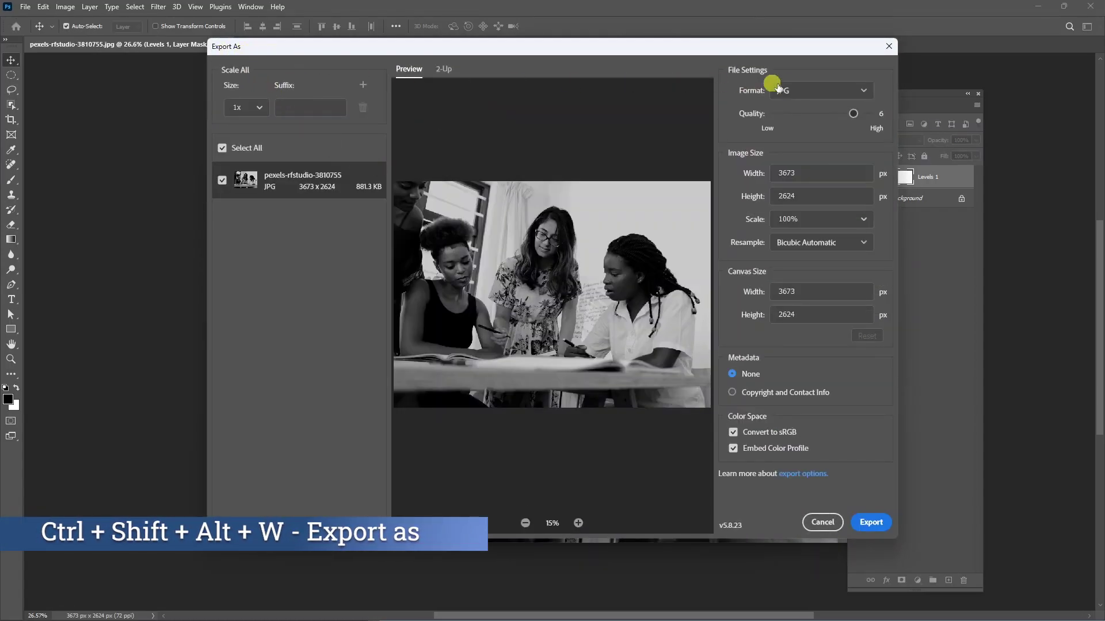
# Export a quality-7 JPG named pexels-rfstudio-3810755BW.jpg, then close the image.
pyautogui.moveTo(854, 113); pyautogui.dragTo(884, 115)
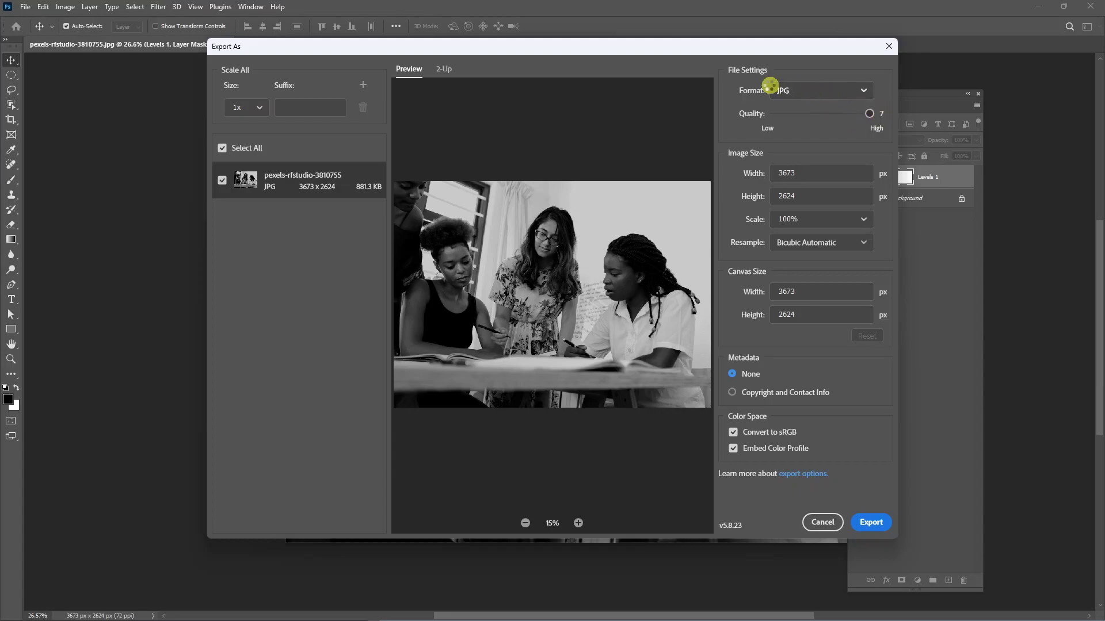
pyautogui.click(887, 523)
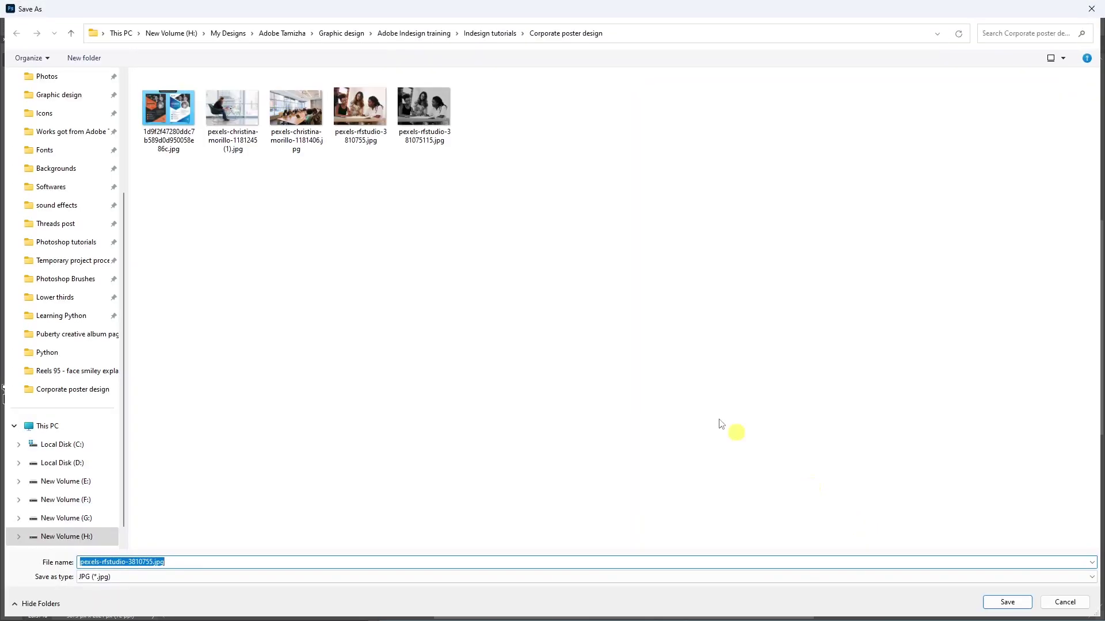
pyautogui.click(163, 562)
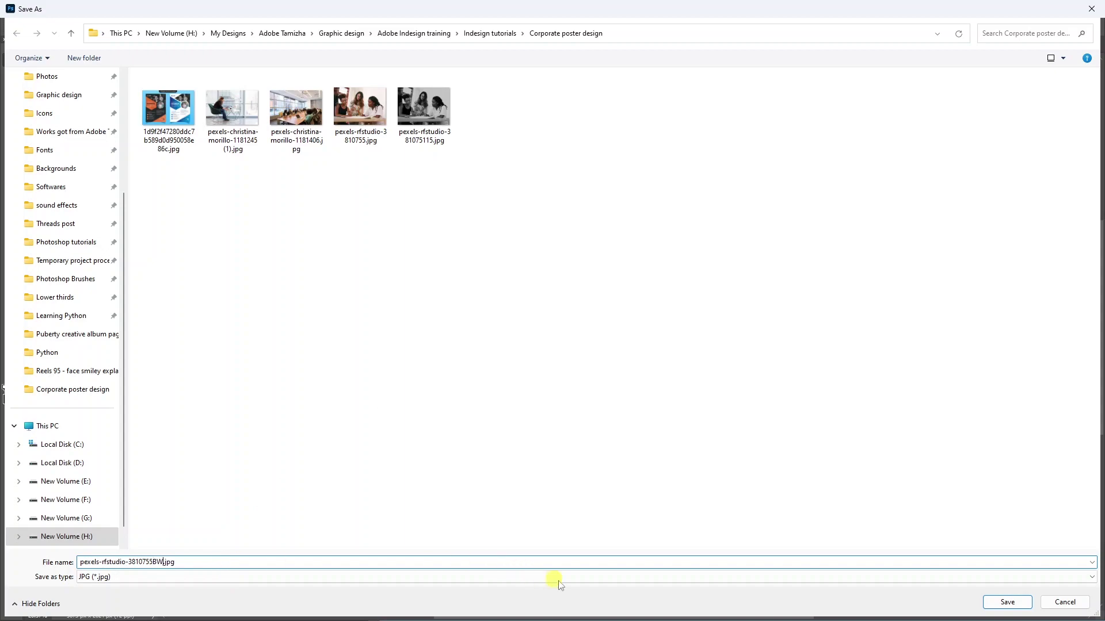
pyautogui.click(1007, 602)
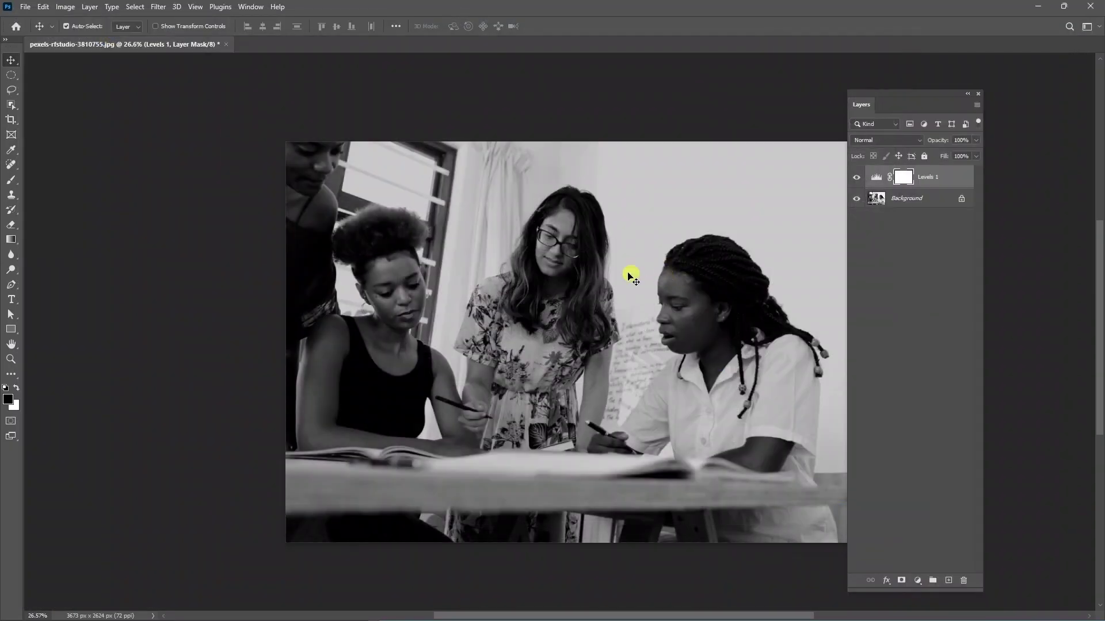
pyautogui.click(1091, 6)
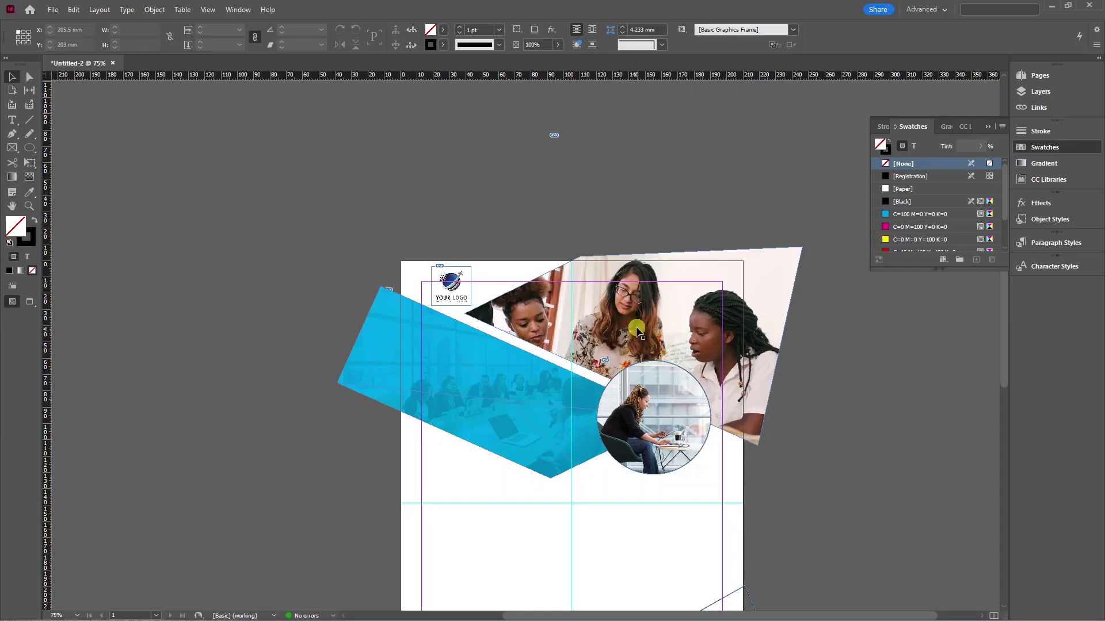
# Relink the three-women photo to its black-and-white version pexels-rfstudio-3810755BW.jpg.
pyautogui.click(640, 329)
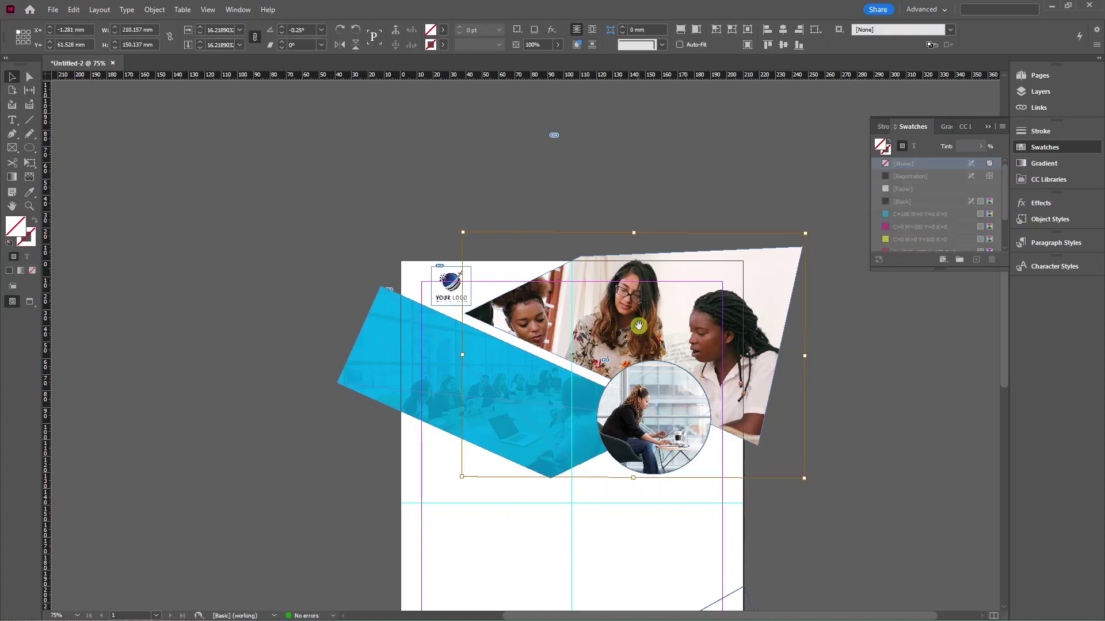
pyautogui.hotkey('ctrl', 'shift', 'd')
pyautogui.hotkey('ctrl', 'shift', 'd')
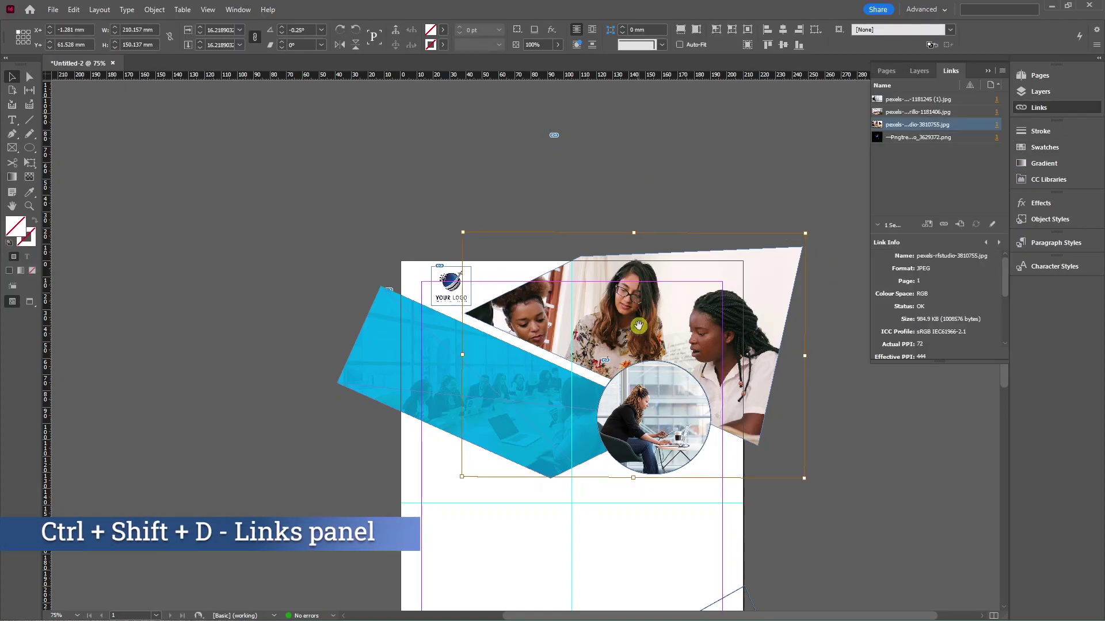
pyautogui.click(945, 226)
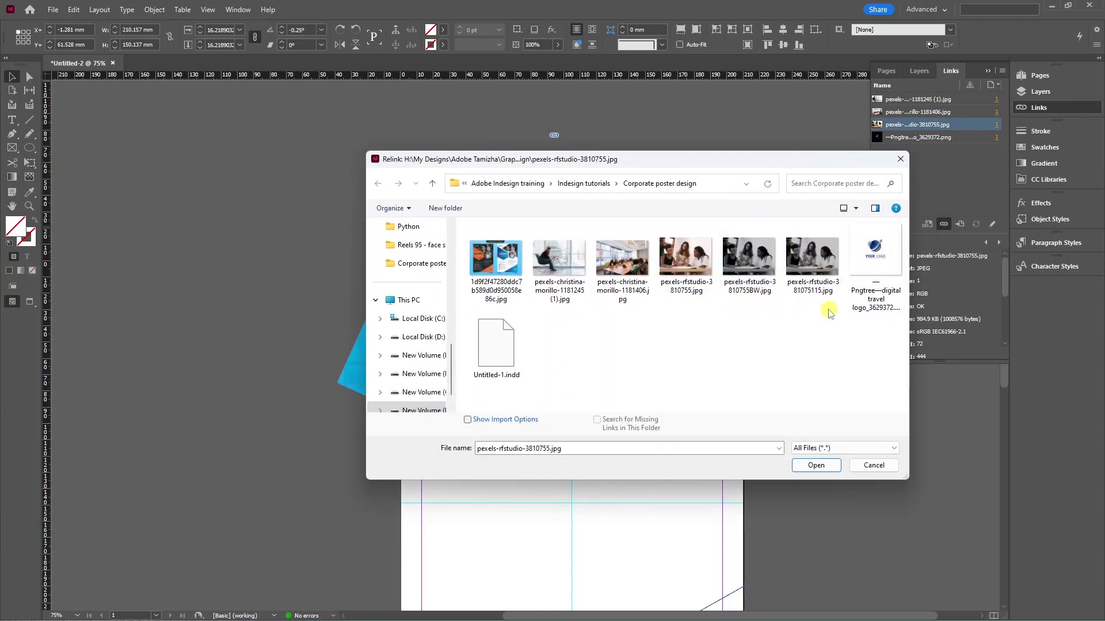
pyautogui.click(751, 285)
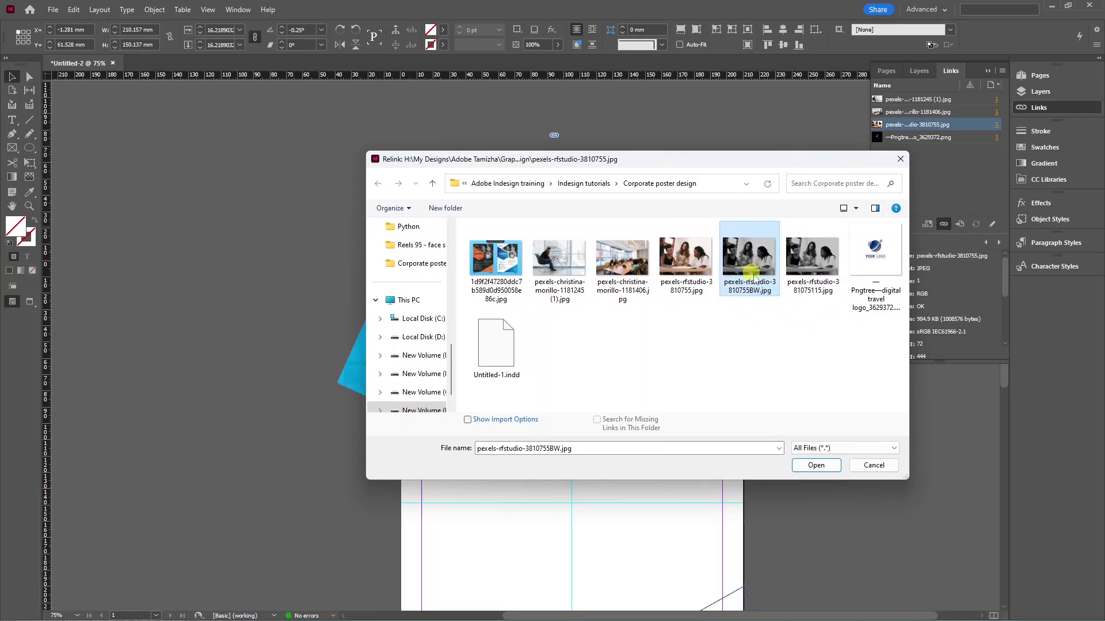
pyautogui.click(815, 465)
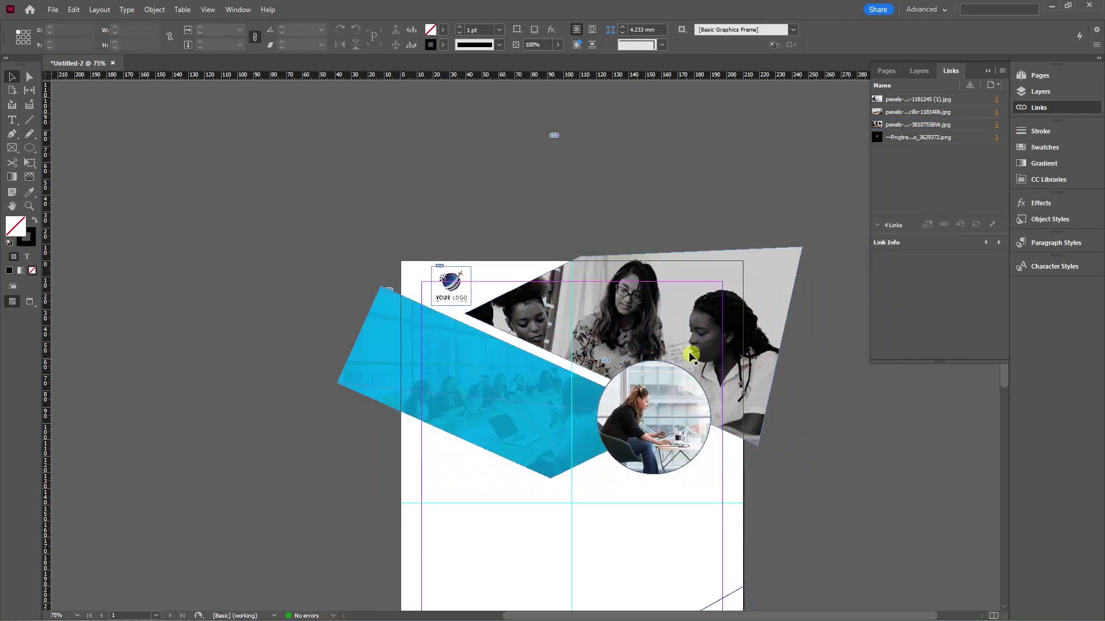
pyautogui.scroll(2, 621, 333)
pyautogui.scroll(1, 604, 369)
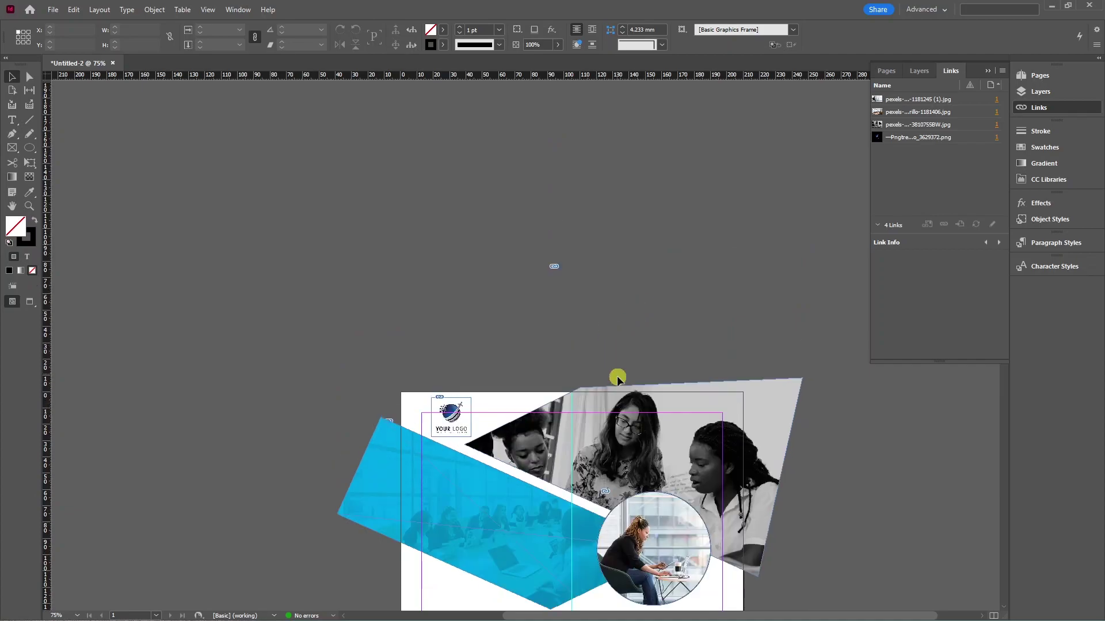
pyautogui.scroll(-2, 617, 376)
pyautogui.keyDown('alt'); pyautogui.scroll(1, 627, 368); pyautogui.keyUp('alt')
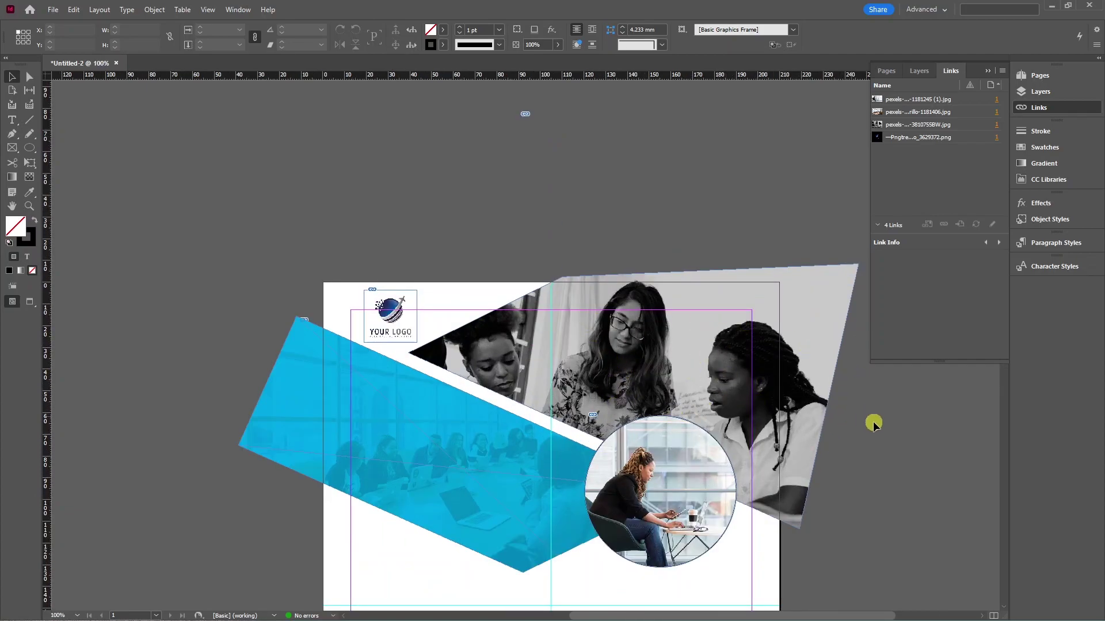
pyautogui.keyDown('alt'); pyautogui.scroll(-1, 720, 384); pyautogui.keyUp('alt')
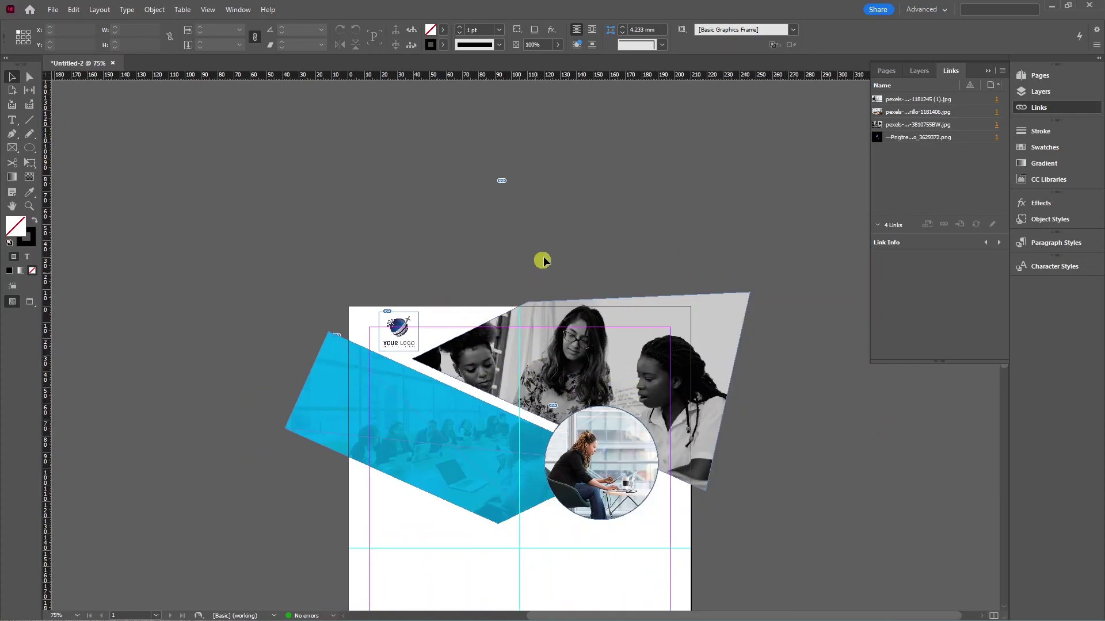
# Swap the bottom diagonal shape's fill and stroke, then fill it with C=100 cyan.
pyautogui.press('w')
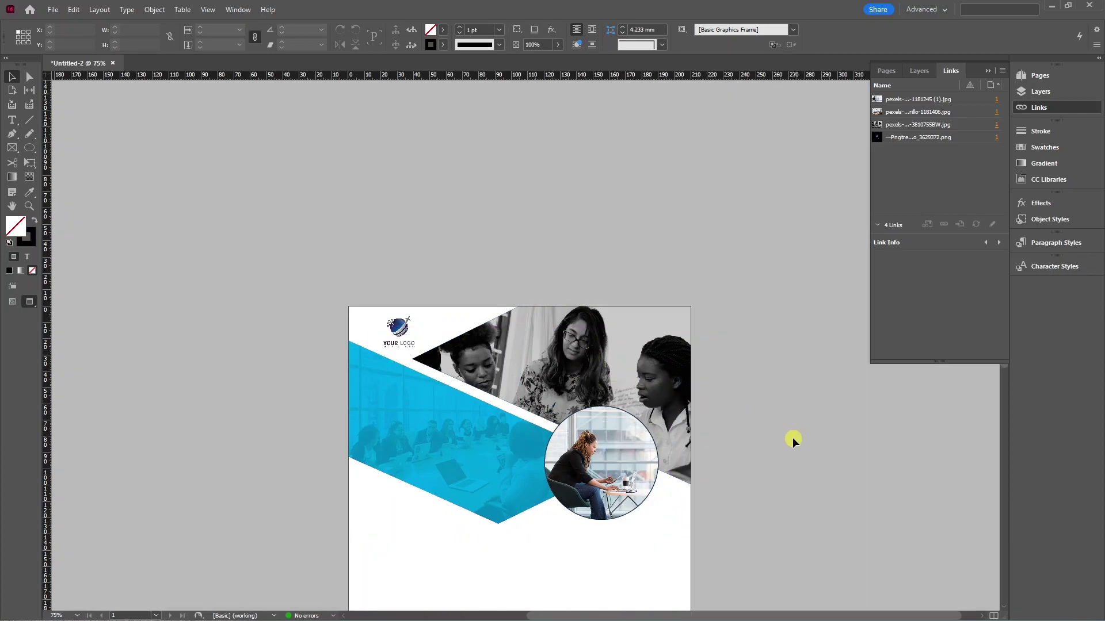
pyautogui.press('w')
pyautogui.keyDown('alt'); pyautogui.scroll(-1, 660, 423); pyautogui.keyUp('alt')
pyautogui.click(672, 435)
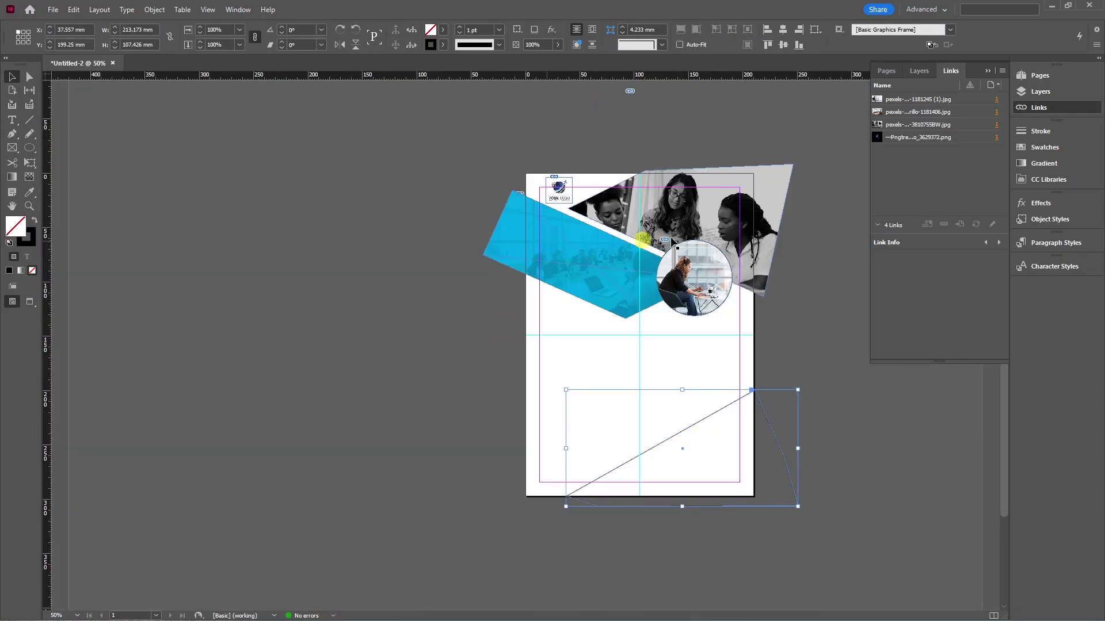
pyautogui.click(38, 223)
pyautogui.press('F5')
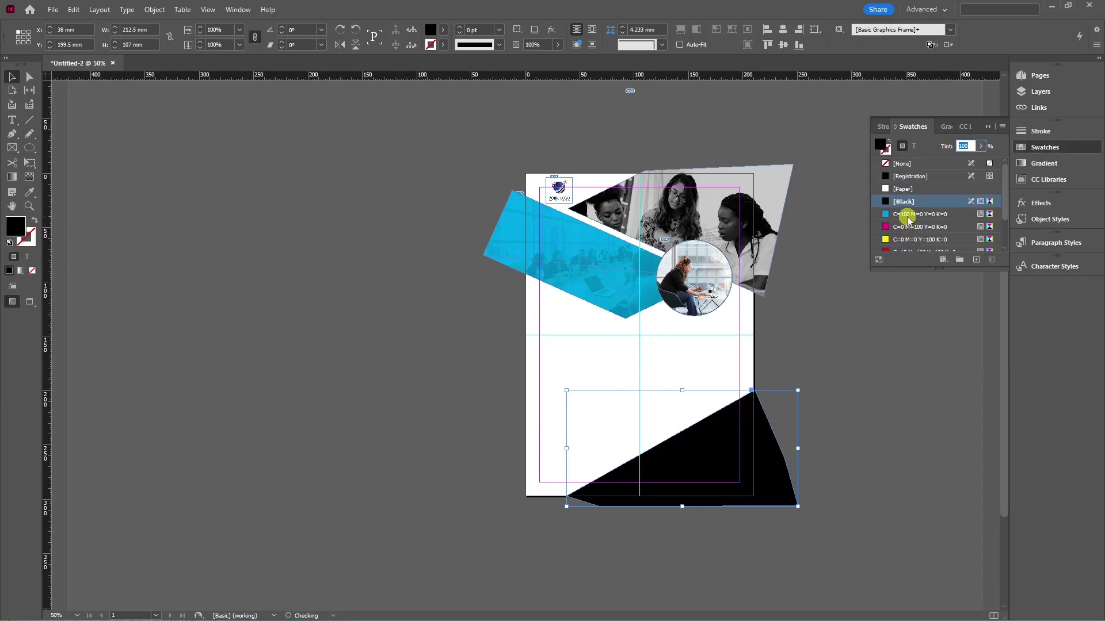
pyautogui.click(907, 215)
pyautogui.click(812, 397)
# Set the bottom cyan shape's tint to 100%, preview the page and zoom in to 75%.
pyautogui.press('w')
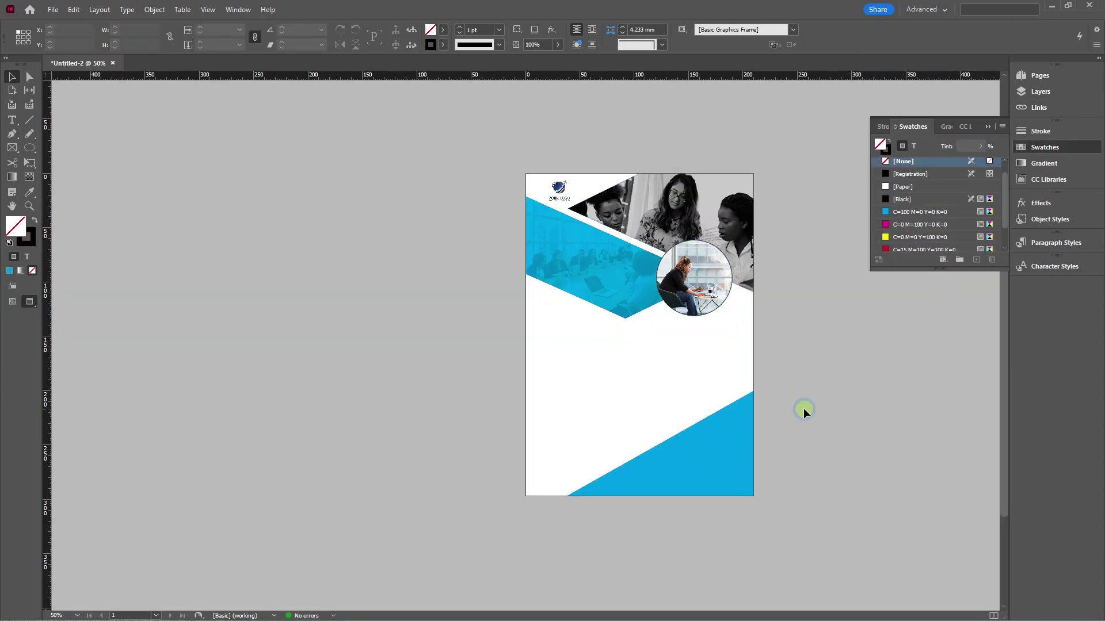
pyautogui.click(732, 419)
pyautogui.press('w')
pyautogui.click(965, 146)
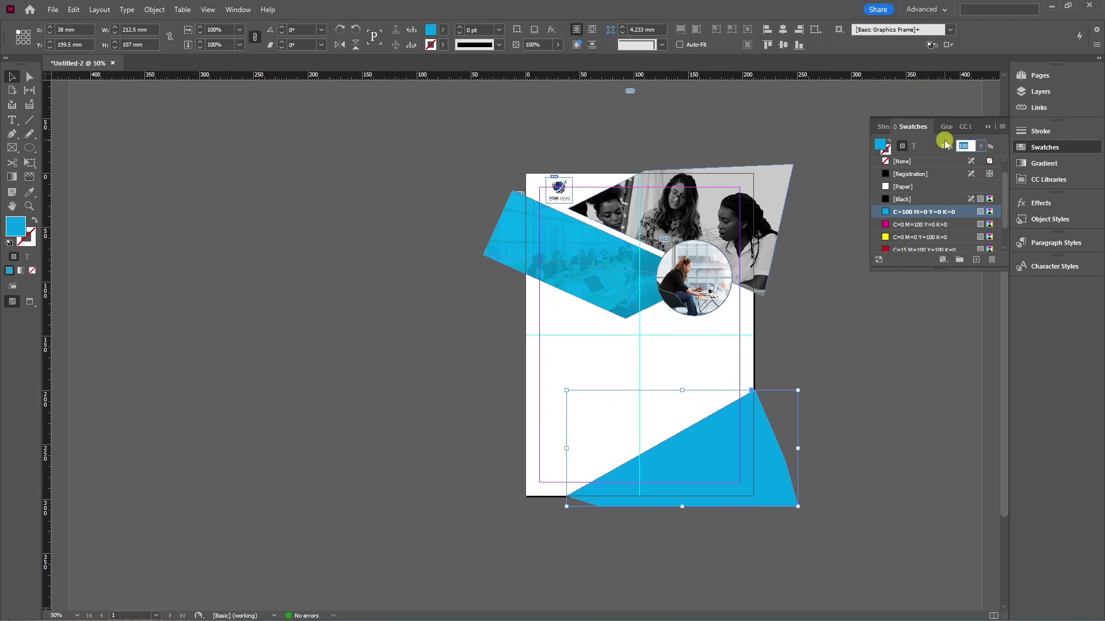
pyautogui.click(820, 389)
pyautogui.press('w')
pyautogui.press('w')
pyautogui.press('w')
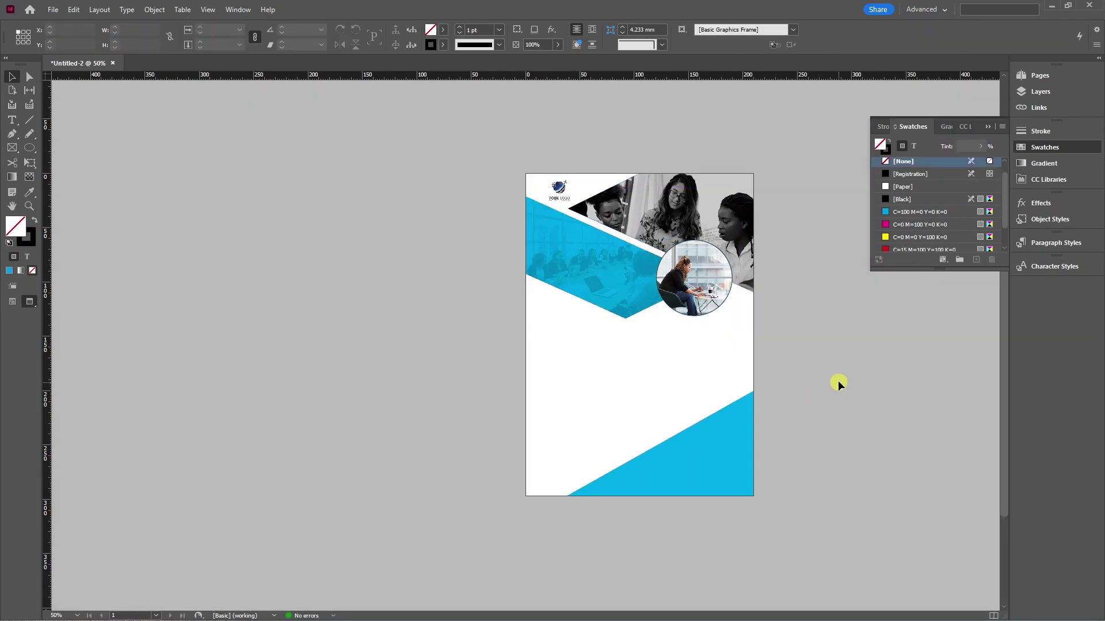
pyautogui.scroll(1, 776, 376)
pyautogui.hotkey('ctrl', '=')
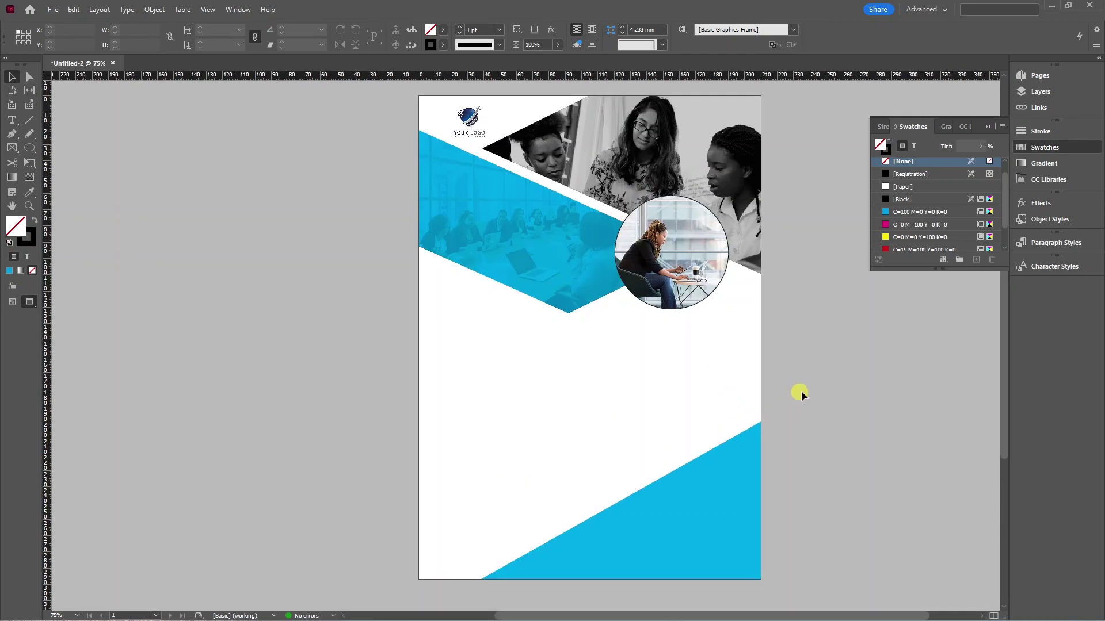
pyautogui.hscroll(2, 775, 391)
pyautogui.press('F10')
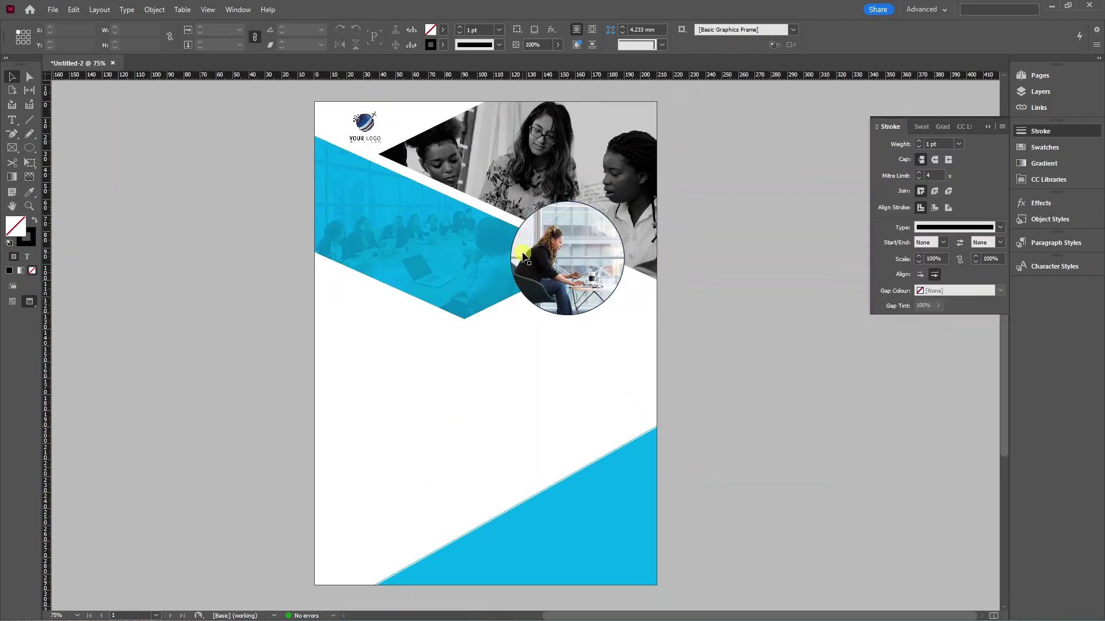
# Give the circular photo frame a [Paper] white stroke with 10 pt weight.
pyautogui.click(522, 257)
pyautogui.click(27, 240)
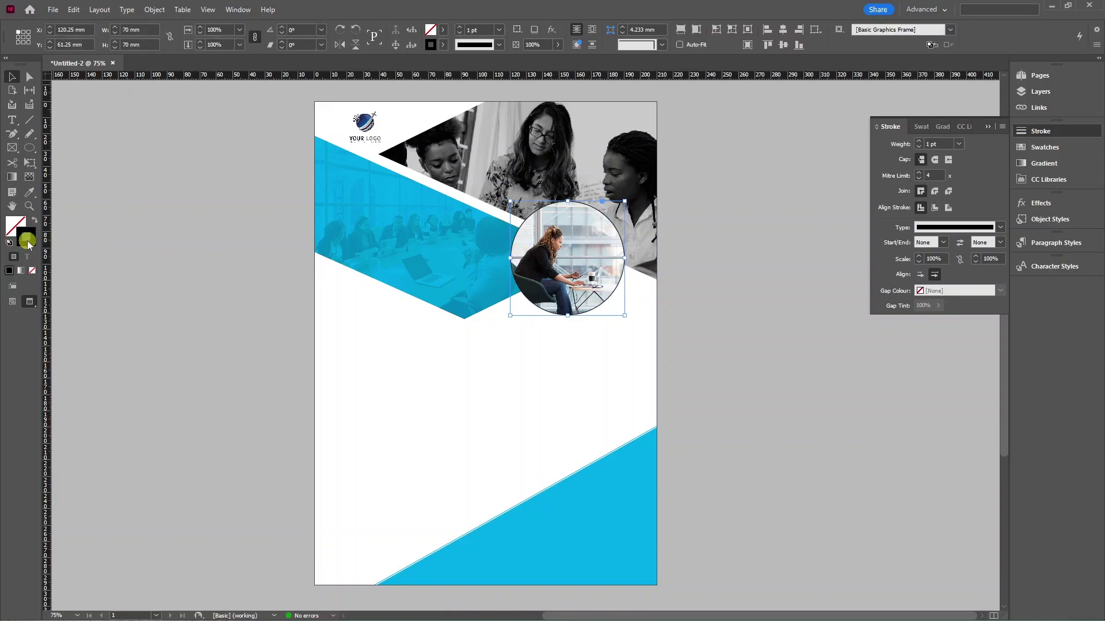
pyautogui.click(1033, 151)
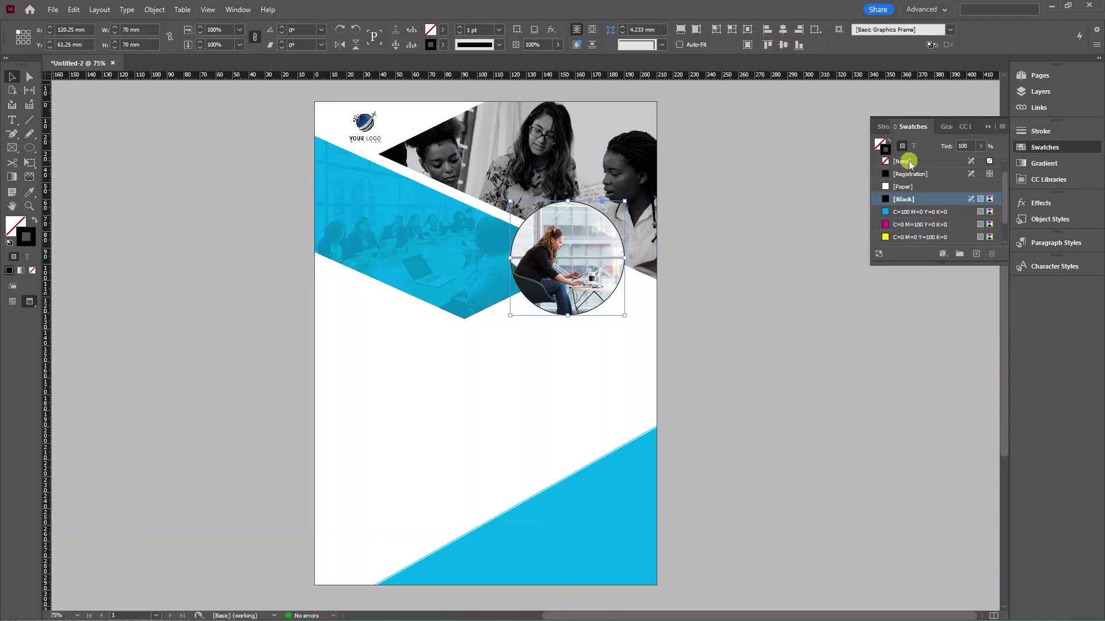
pyautogui.click(906, 166)
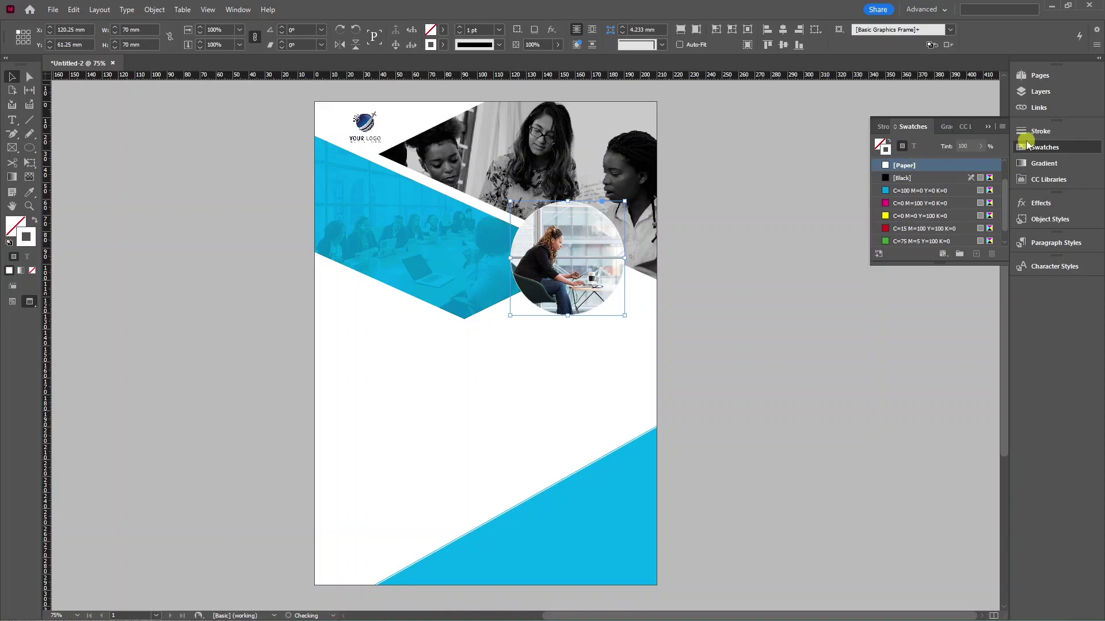
pyautogui.click(1036, 132)
pyautogui.click(920, 141)
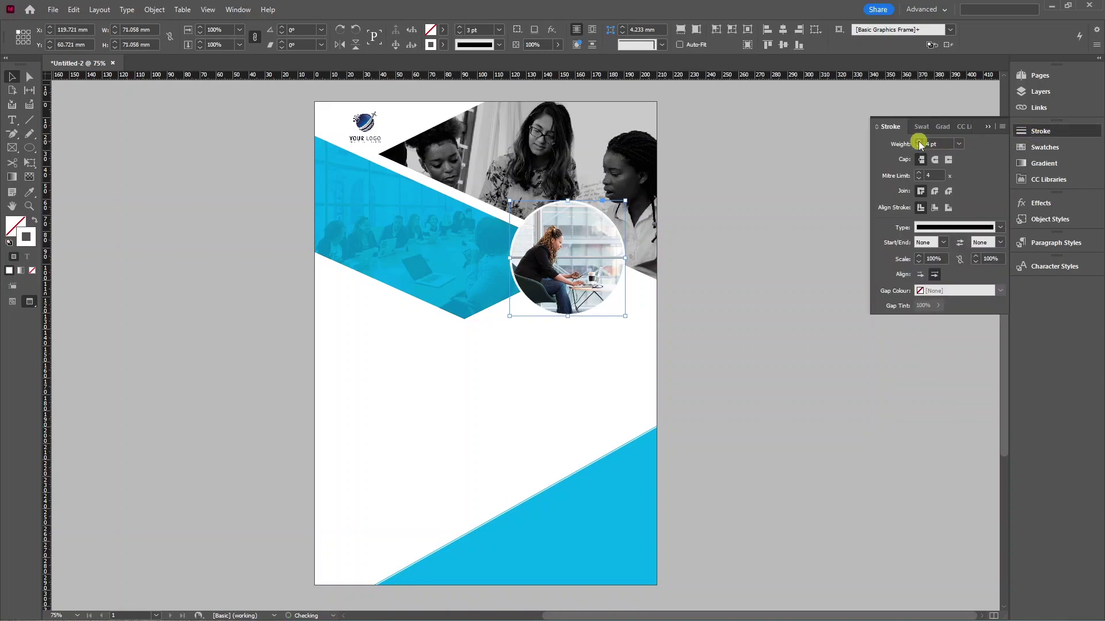
pyautogui.click(918, 141)
pyautogui.write('10')
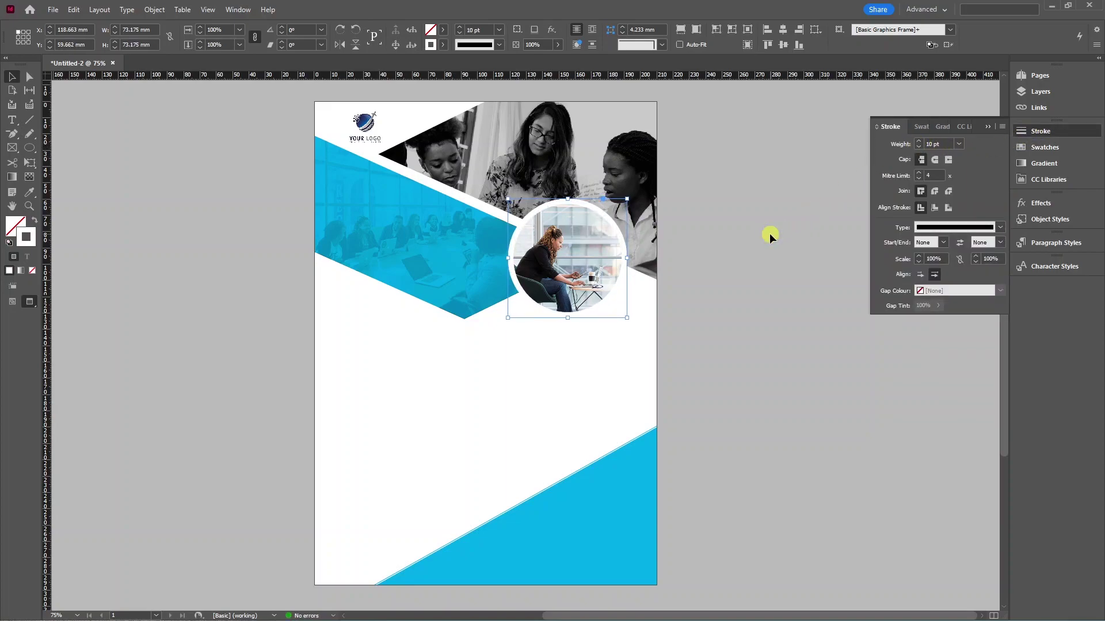
pyautogui.click(769, 233)
pyautogui.scroll(2, 605, 230)
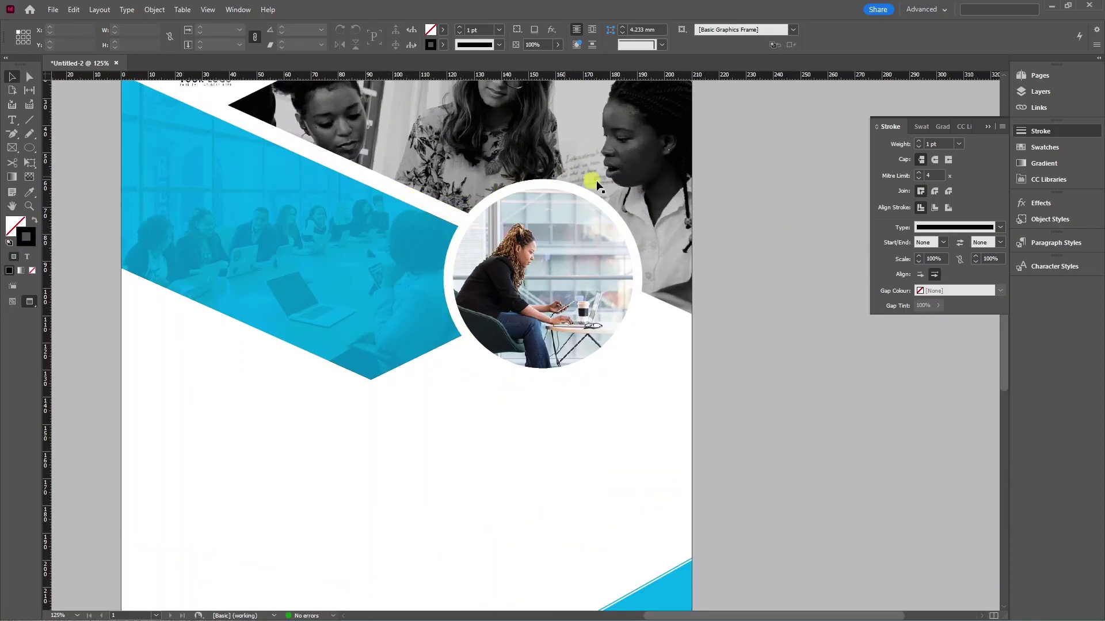
pyautogui.scroll(-2, 649, 322)
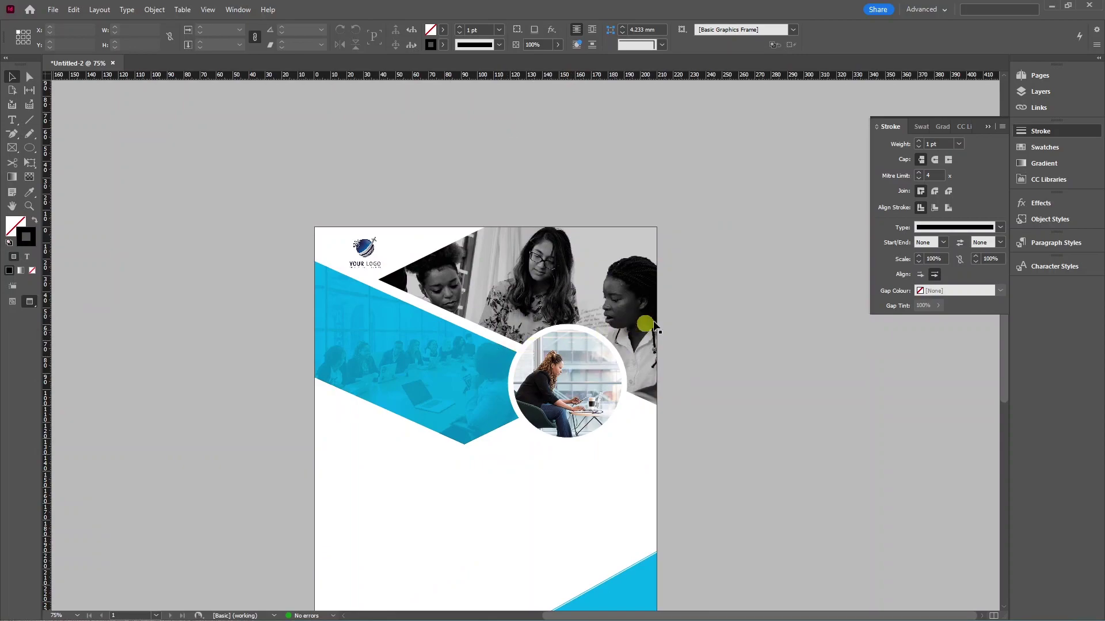
pyautogui.scroll(-3, 700, 336)
# Draw an empty text frame, about 92 × 97 mm, in the page's lower-right quarter.
pyautogui.press('w')
pyautogui.scroll(-2, 683, 338)
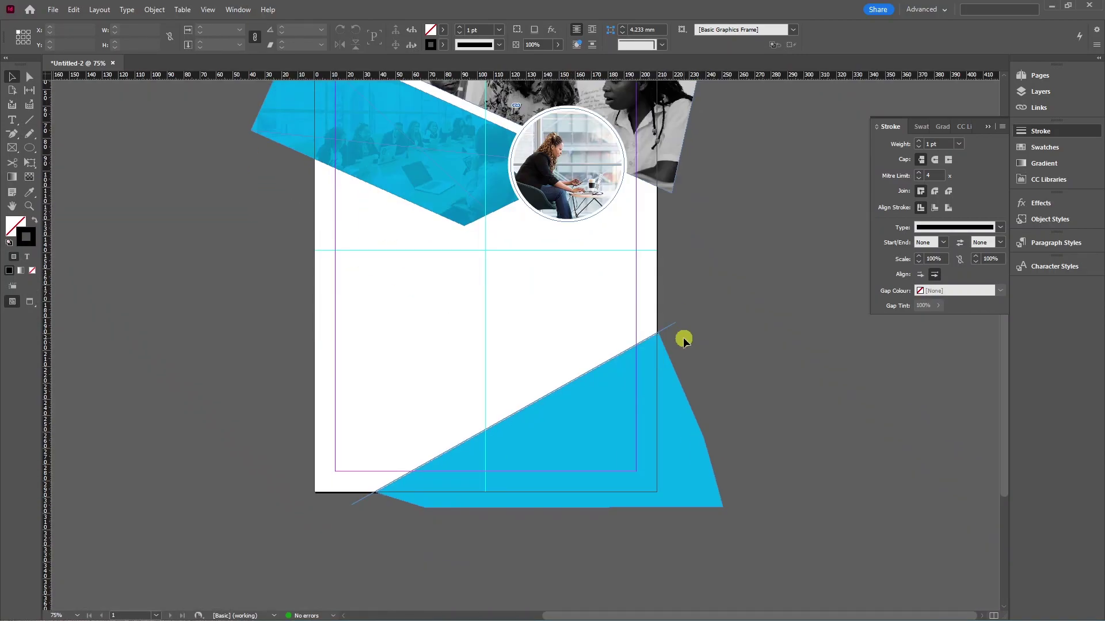
pyautogui.press('w')
pyautogui.press('w')
pyautogui.press('t')
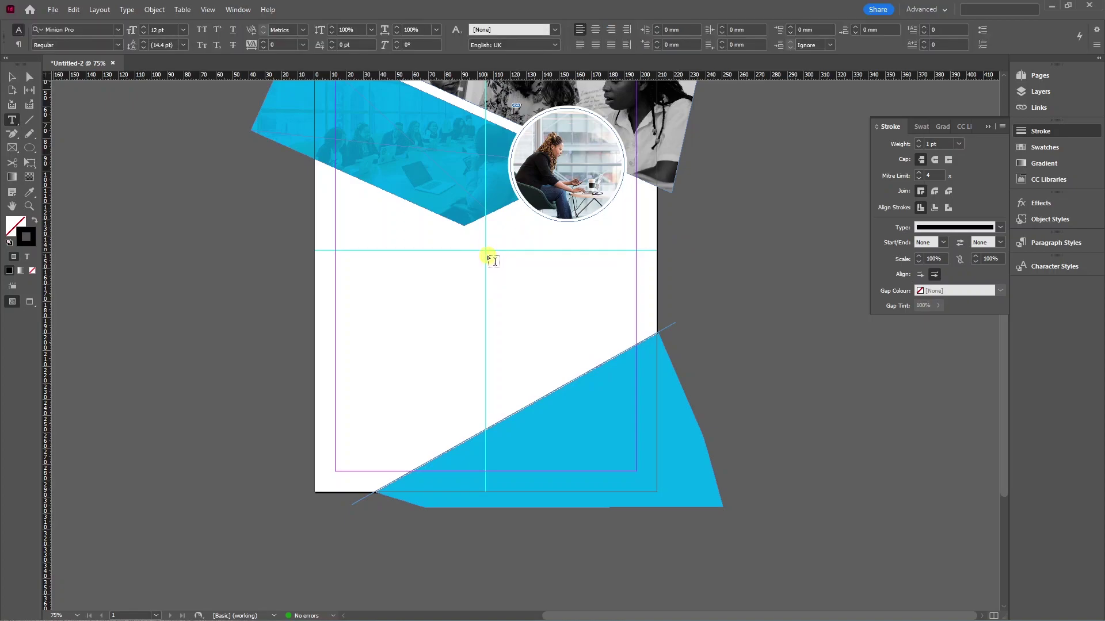
pyautogui.moveTo(485, 251); pyautogui.dragTo(635, 399)
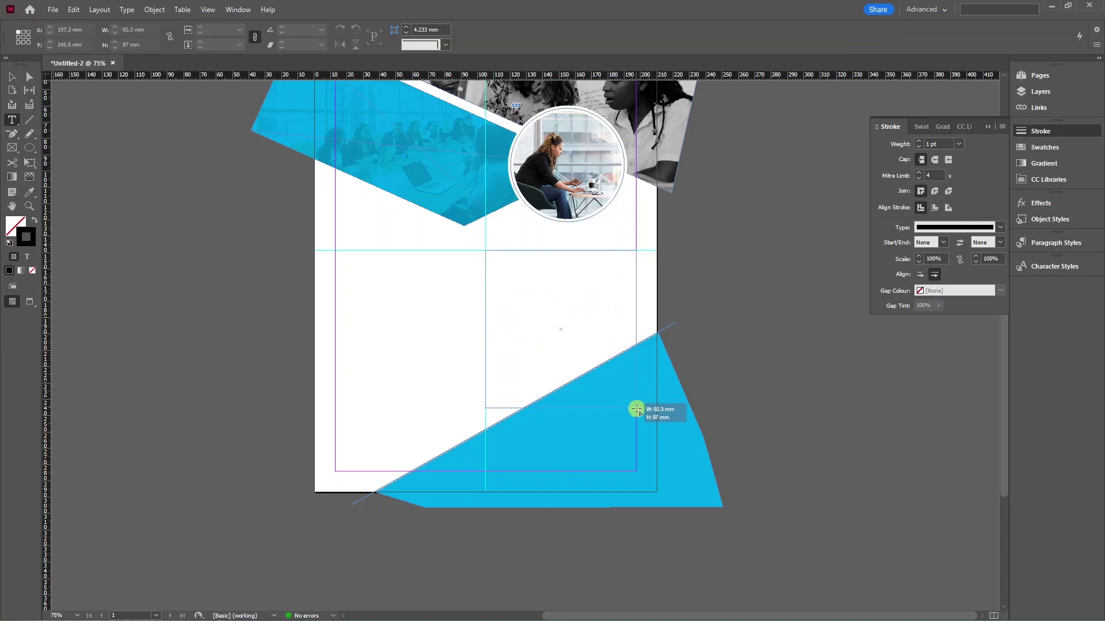
pyautogui.moveTo(635, 399); pyautogui.dragTo(630, 402)
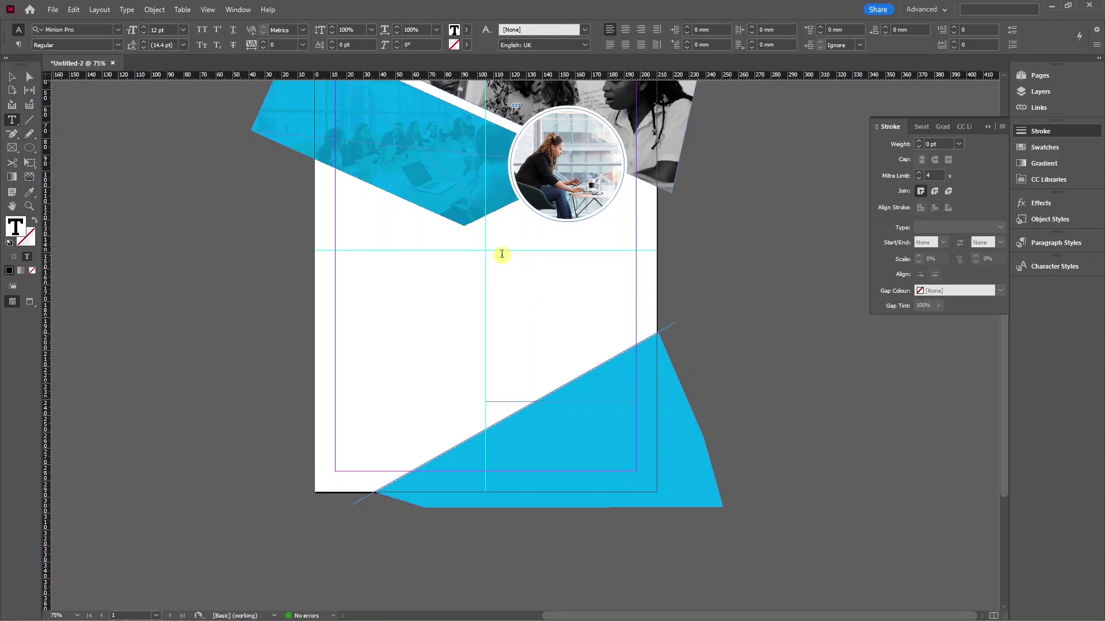
pyautogui.write('ABOUT BUSINESS')
# Format the ABOUT BUSINESS line in the new frame as Segoe UI Bold, 25 pt.
pyautogui.tripleClick(502, 254)
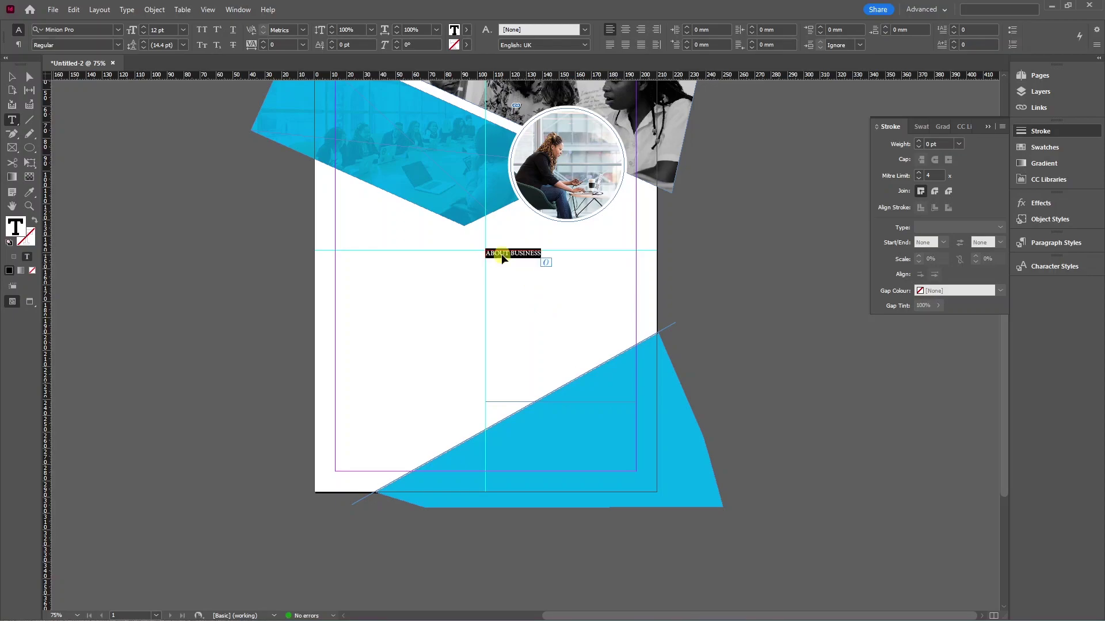
pyautogui.click(118, 29)
pyautogui.write('SEGOE')
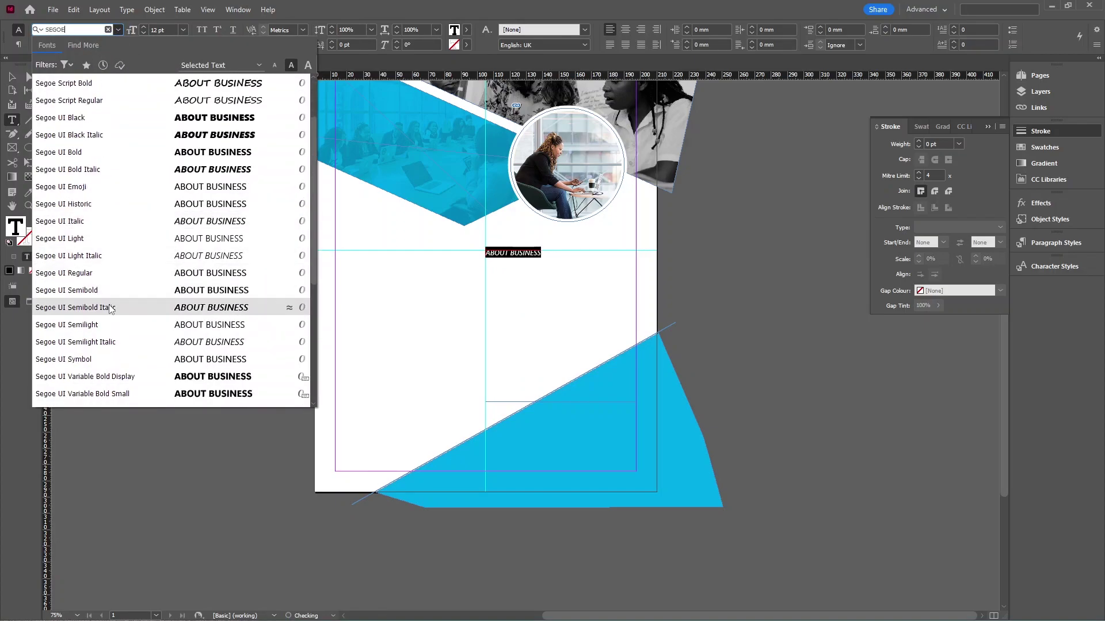
pyautogui.scroll(-2, 96, 215)
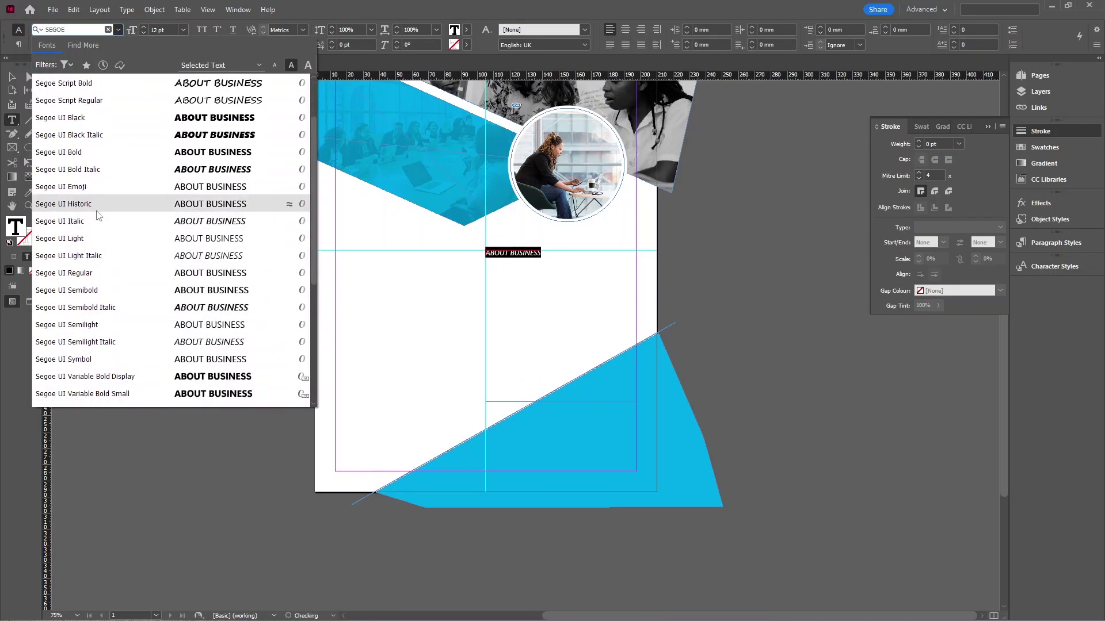
pyautogui.click(109, 152)
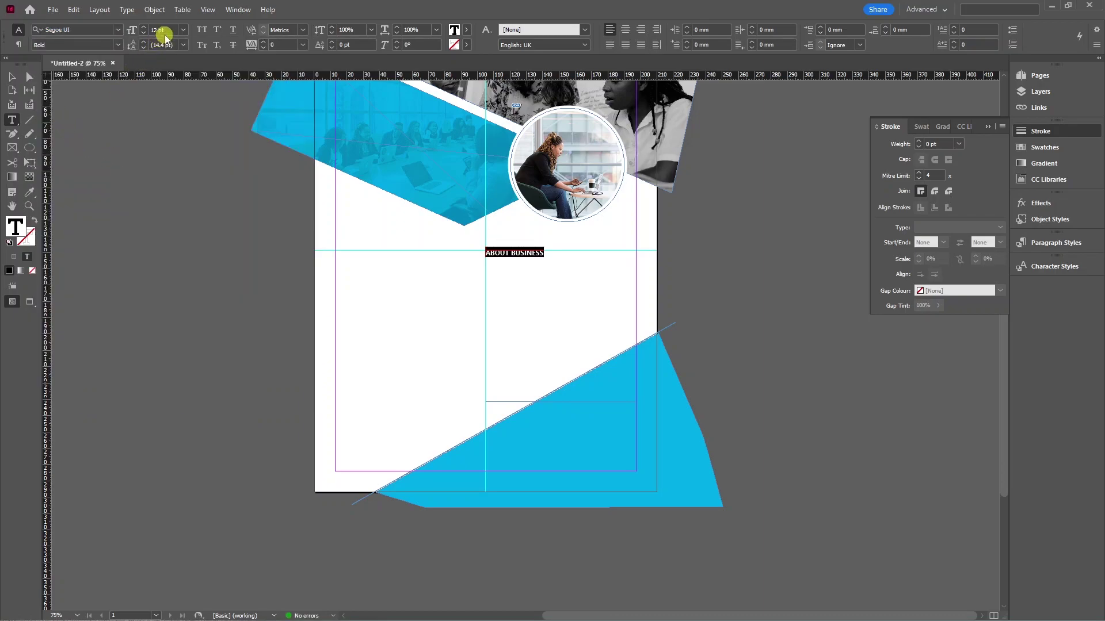
pyautogui.click(136, 24)
pyautogui.write('25')
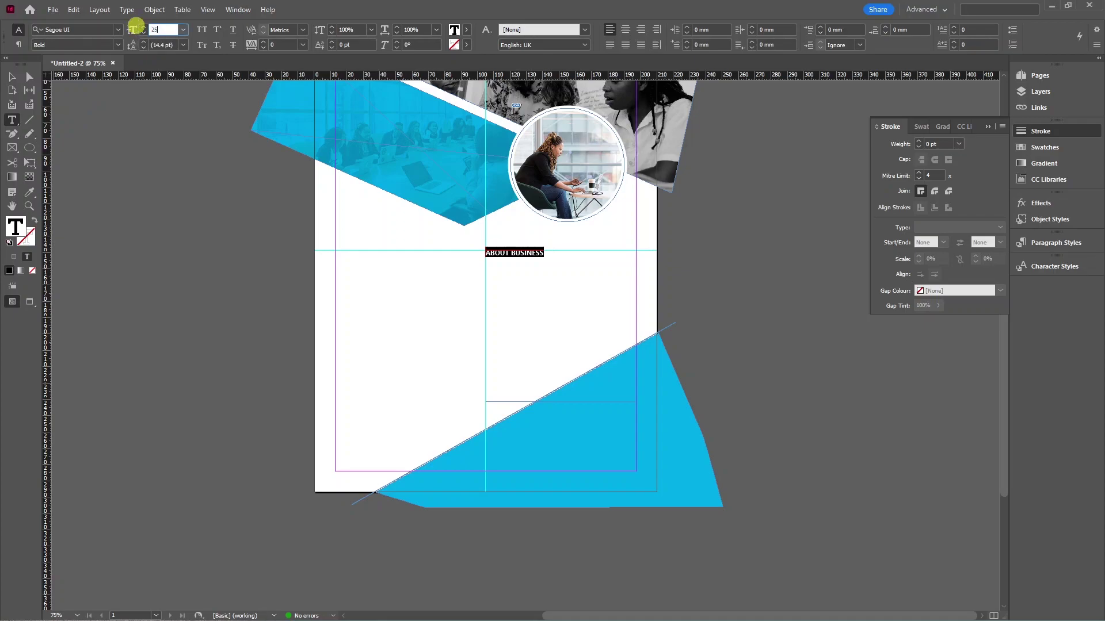
pyautogui.press('Return')
pyautogui.click(611, 258)
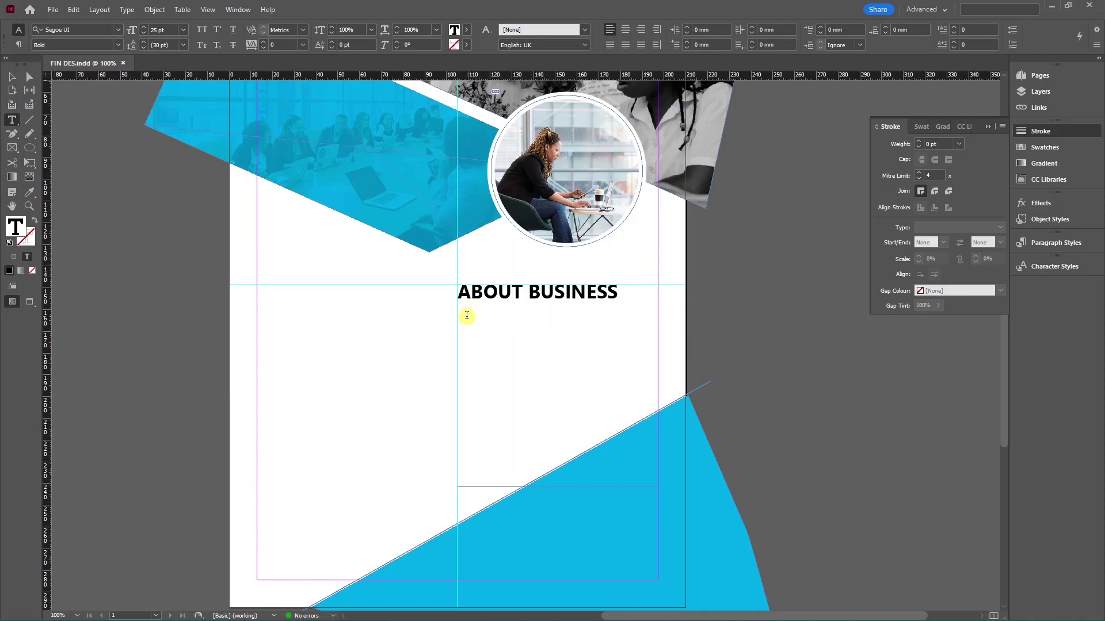
pyautogui.keyDown('alt'); pyautogui.scroll(4, 465, 311); pyautogui.keyUp('alt')
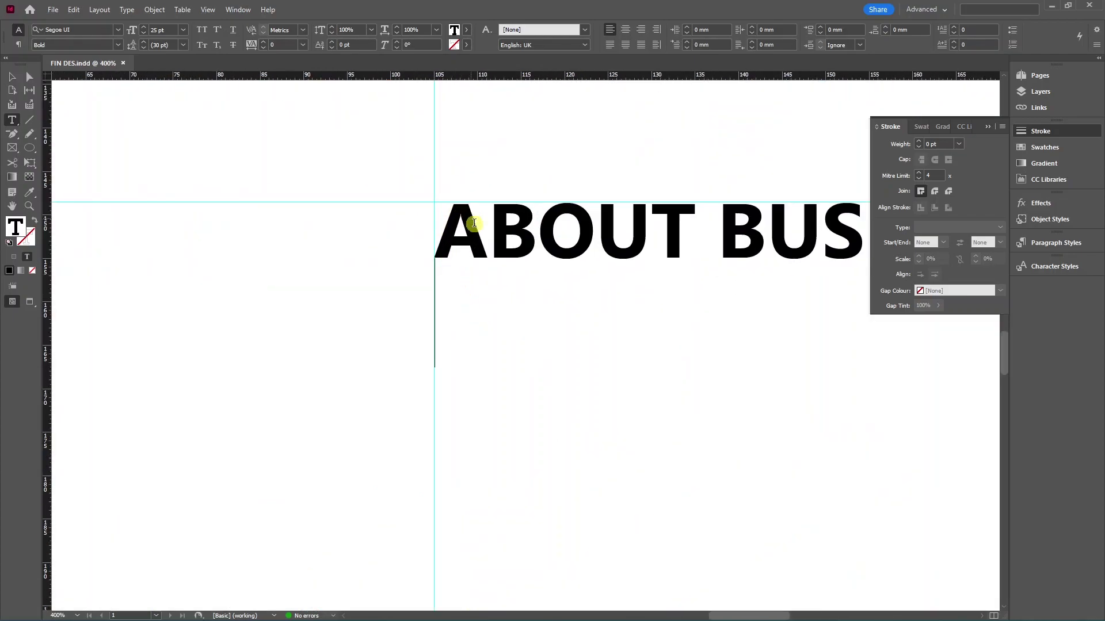
pyautogui.keyDown('alt'); pyautogui.scroll(-4, 445, 340); pyautogui.keyUp('alt')
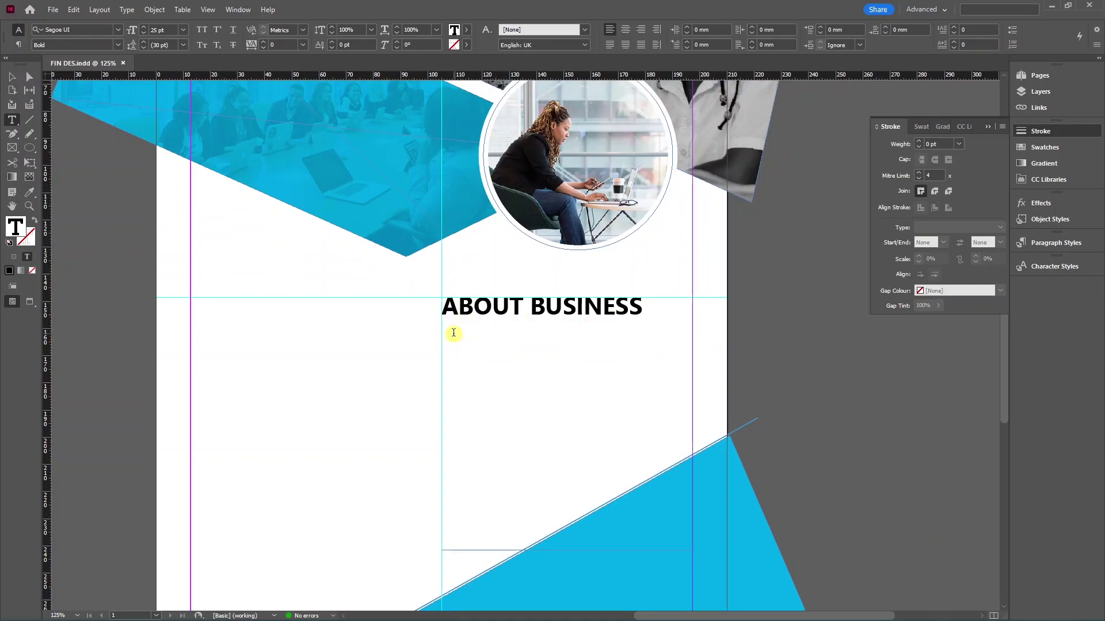
# Paste the body paragraph on for-profit and nonprofit businesses beneath the ABOUT BUSINESS heading.
pyautogui.click(183, 30)
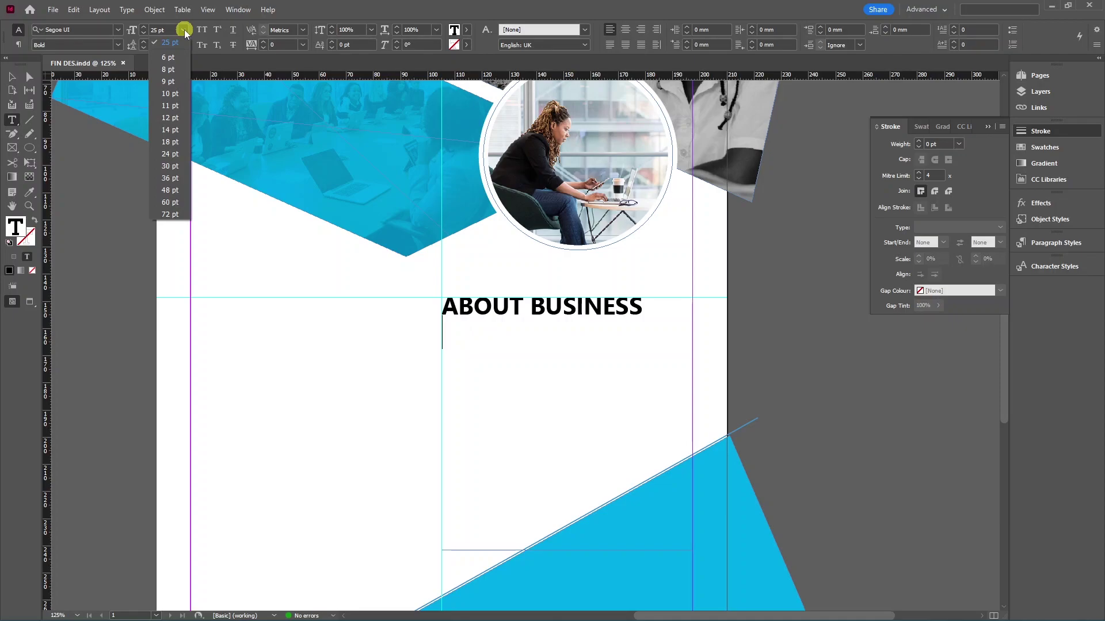
pyautogui.click(173, 83)
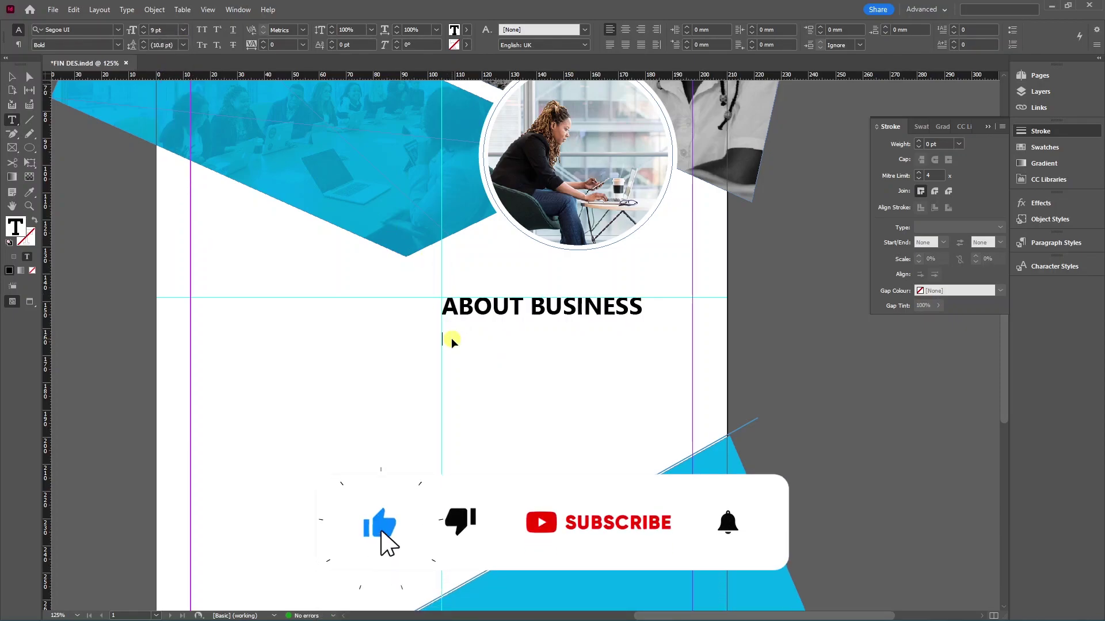
pyautogui.hotkey('ctrl', 'v')
pyautogui.moveTo(499, 384); pyautogui.dragTo(441, 320)
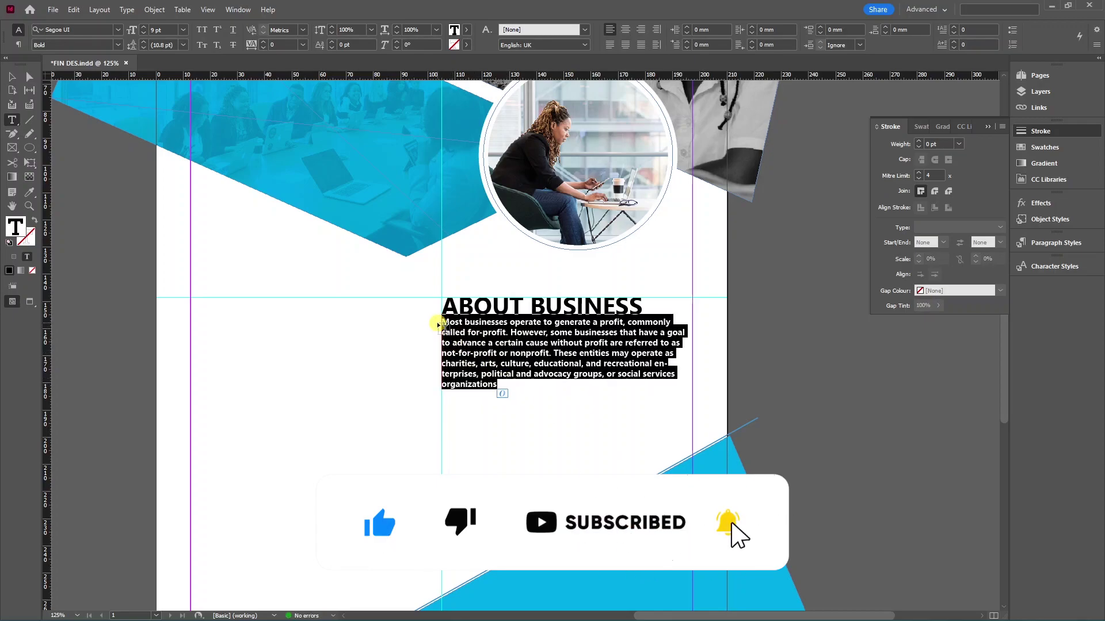
# Make the body paragraph Regular at 12 pt and show hidden characters.
pyautogui.click(122, 46)
pyautogui.click(73, 103)
pyautogui.click(551, 352)
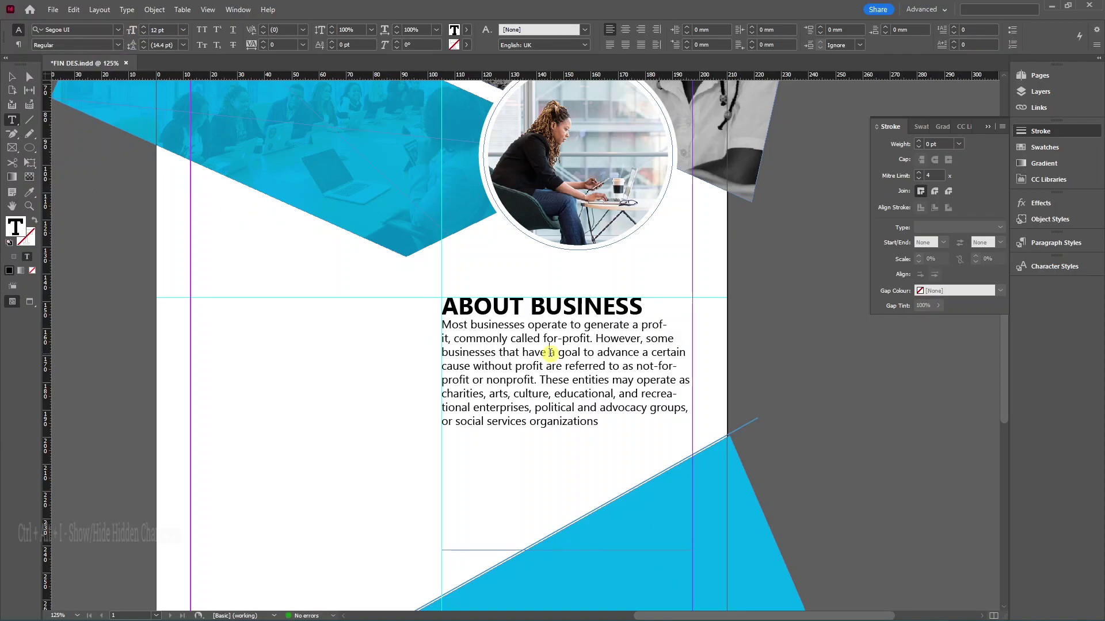
pyautogui.hotkey('ctrl', 'alt', 'i')
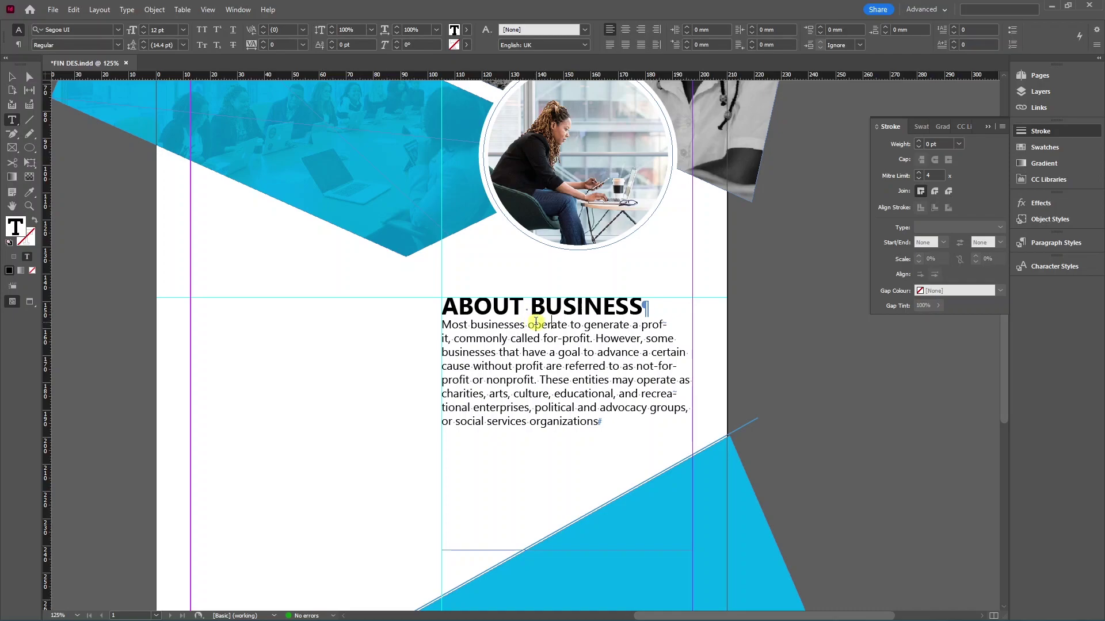
# Give the body paragraph 2 mm Space Before in the Paragraph panel.
pyautogui.hotkey('ctrl', 'alt', 't')
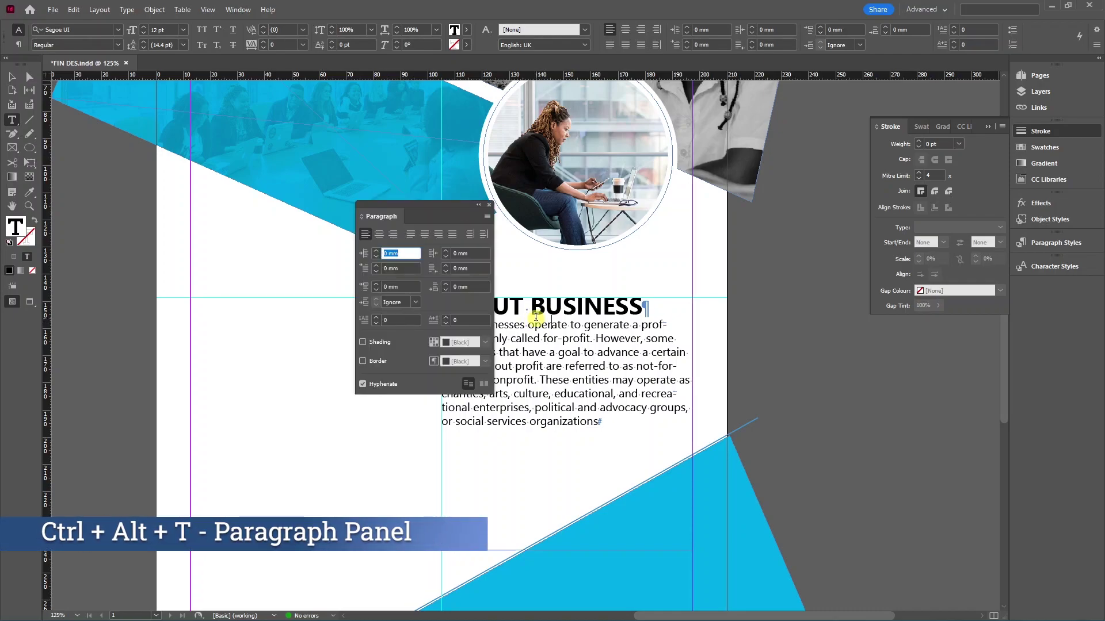
pyautogui.moveTo(432, 207); pyautogui.dragTo(802, 263)
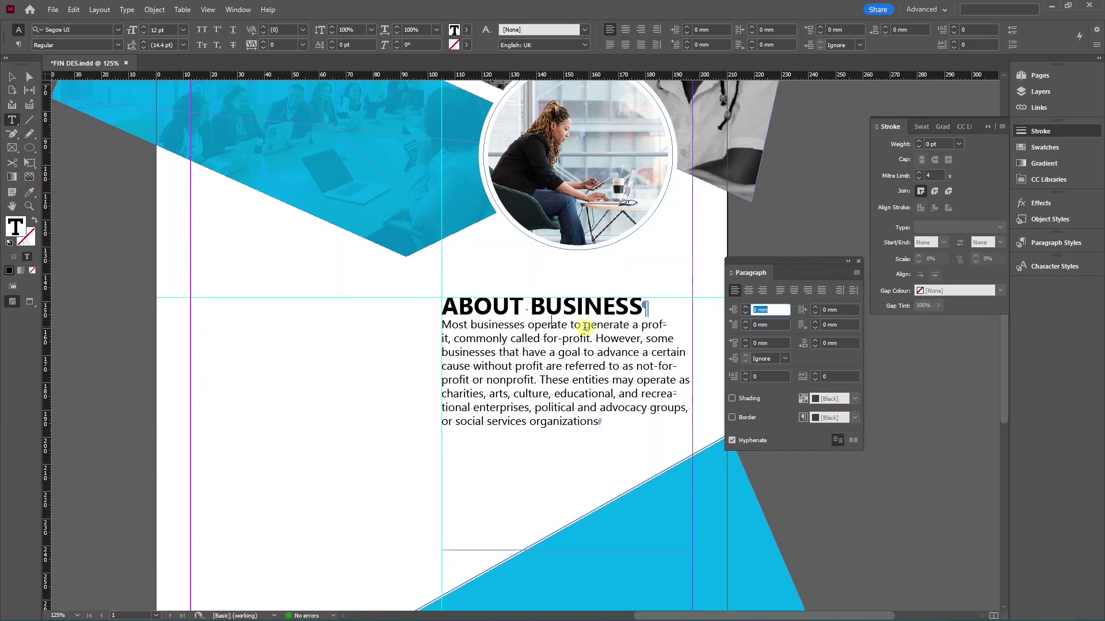
pyautogui.click(559, 323)
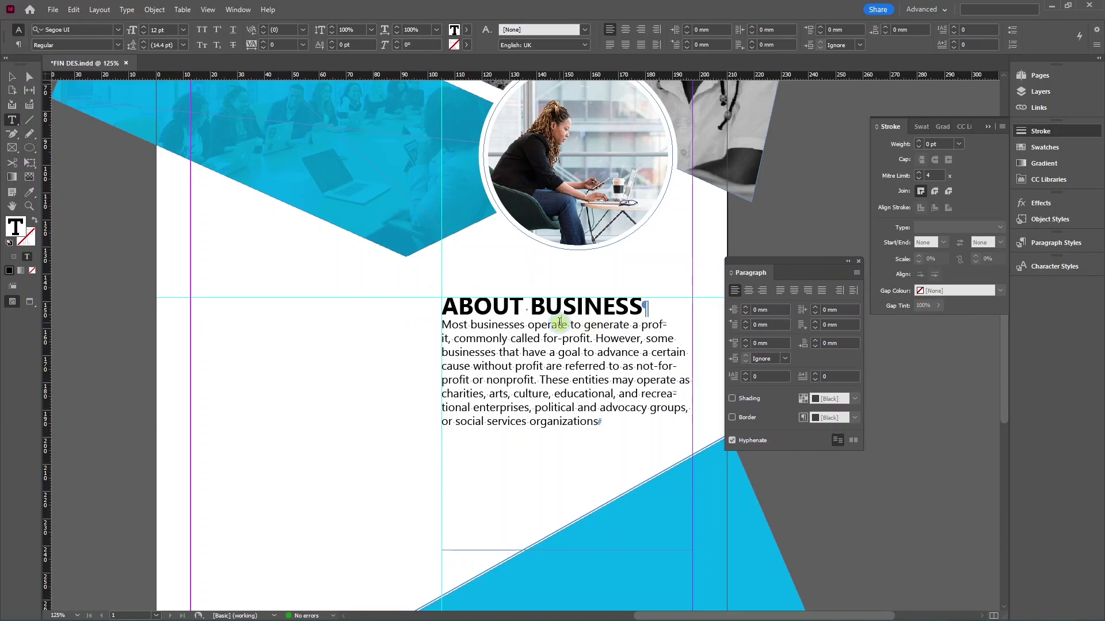
pyautogui.click(746, 340)
pyautogui.click(746, 340)
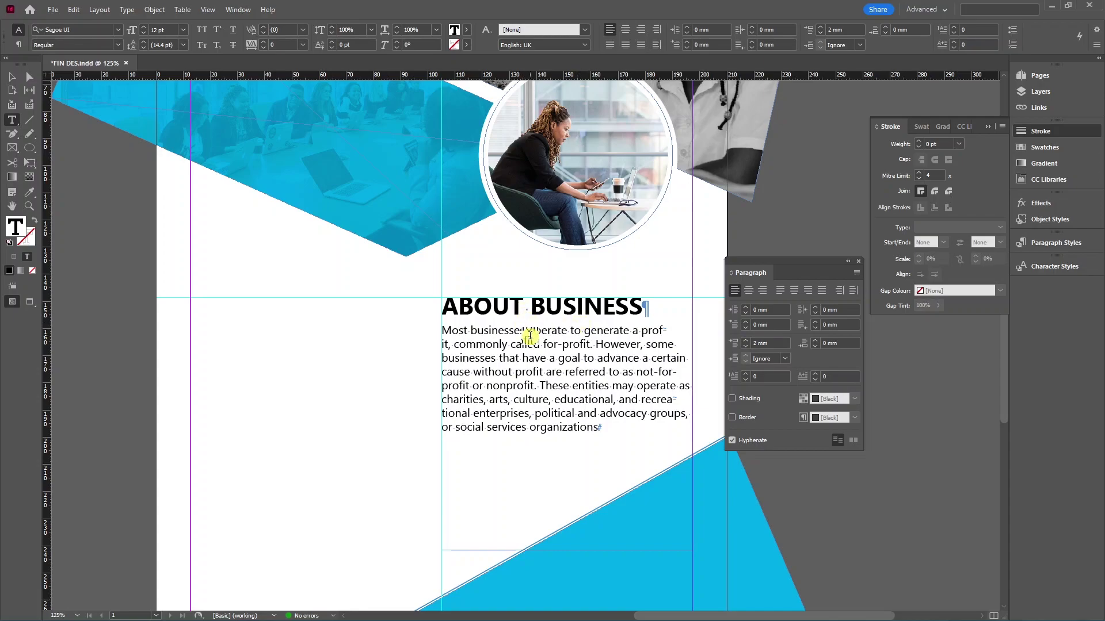
pyautogui.scroll(-3, 529, 336)
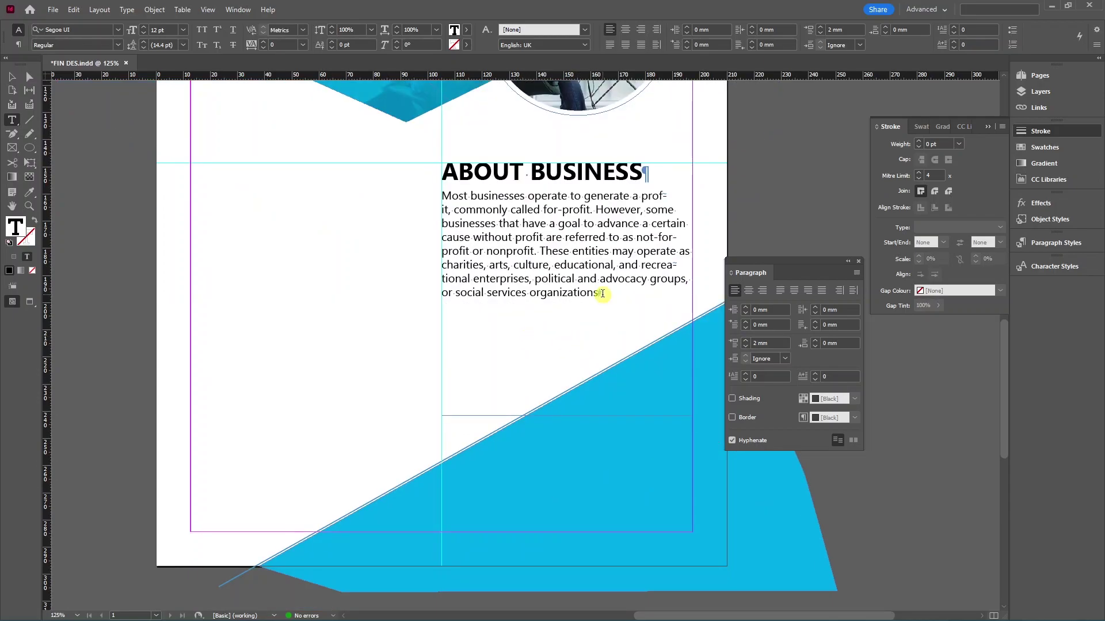
# Paste three lines on profit, goals and charities and turn them into a bulleted list.
pyautogui.hotkey('ctrl', 'v')
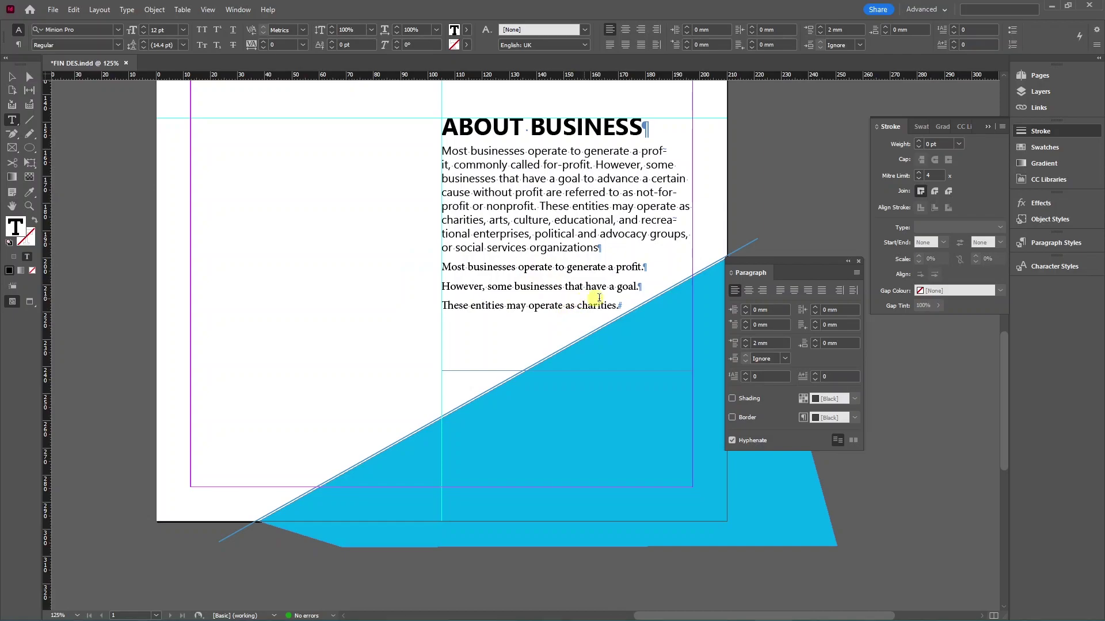
pyautogui.moveTo(617, 305); pyautogui.dragTo(442, 265)
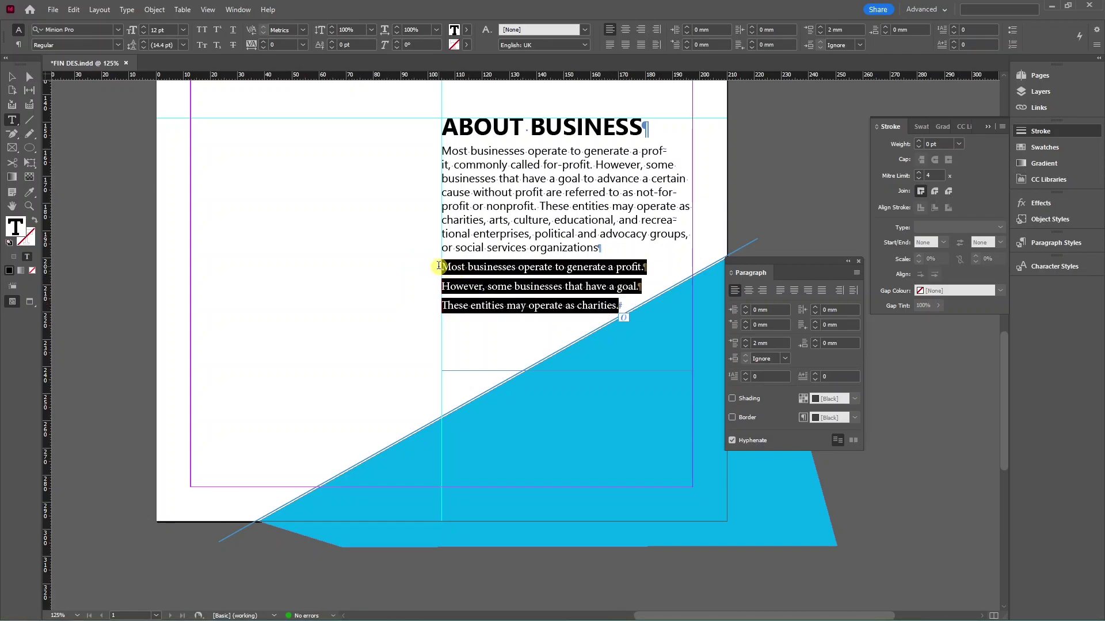
pyautogui.click(126, 9)
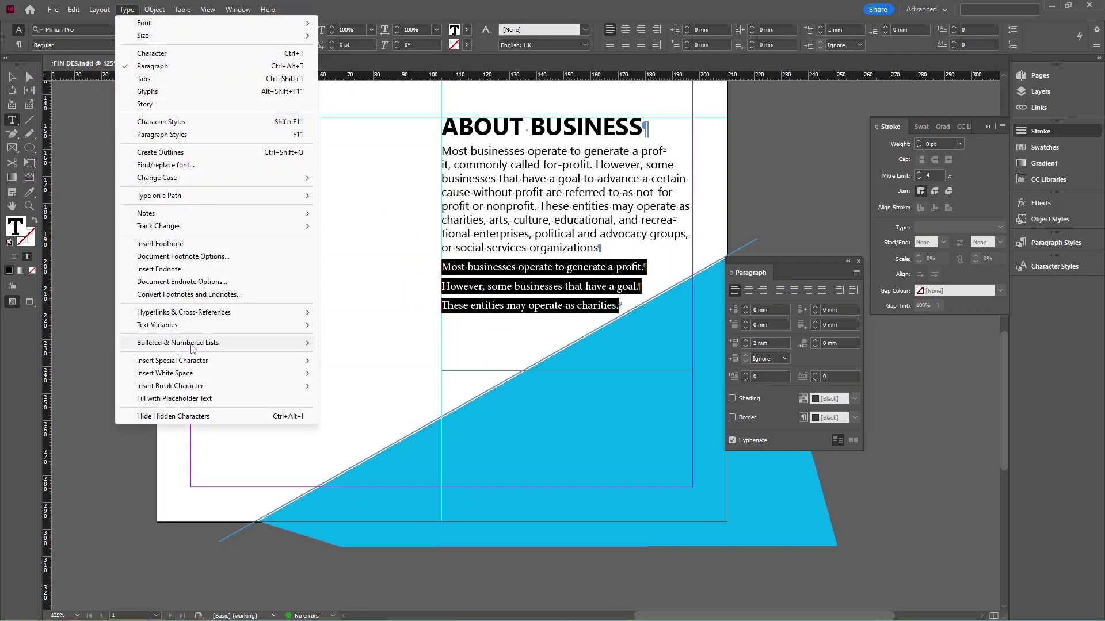
pyautogui.moveTo(178, 343)
pyautogui.click(359, 343)
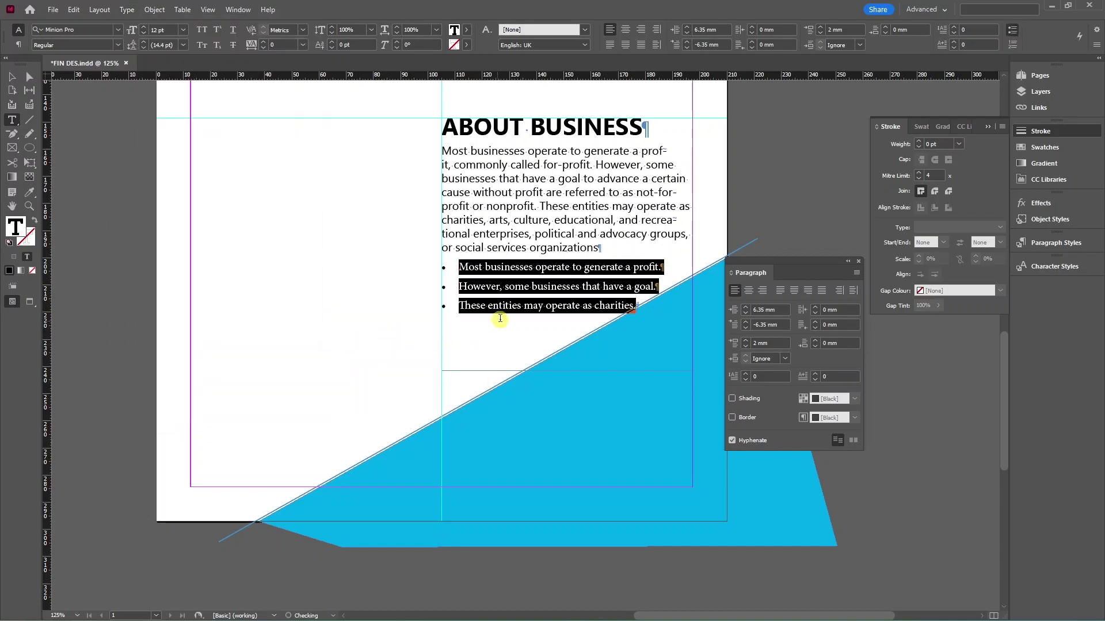
pyautogui.click(499, 316)
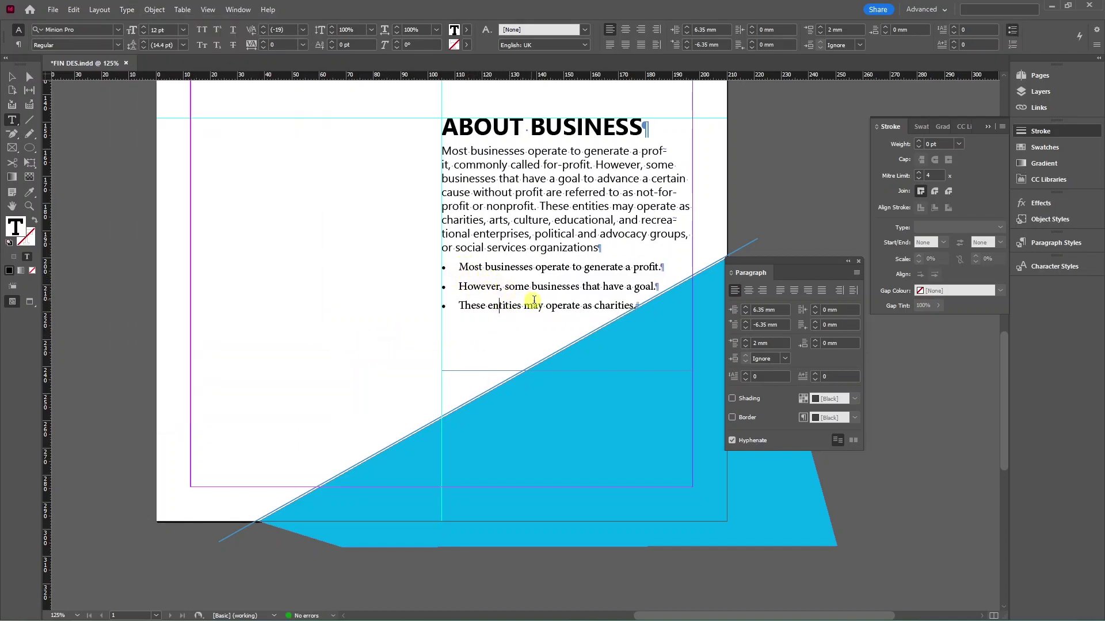
# Set the bullets' Space Before to 1 mm and preview the page.
pyautogui.moveTo(537, 306); pyautogui.dragTo(480, 268)
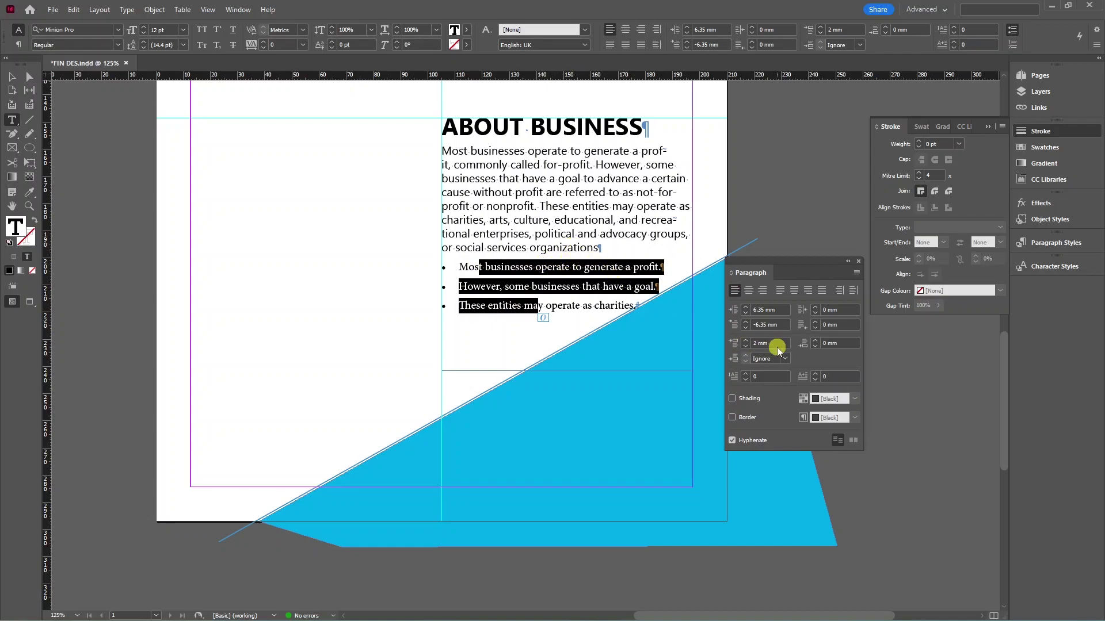
pyautogui.click(746, 347)
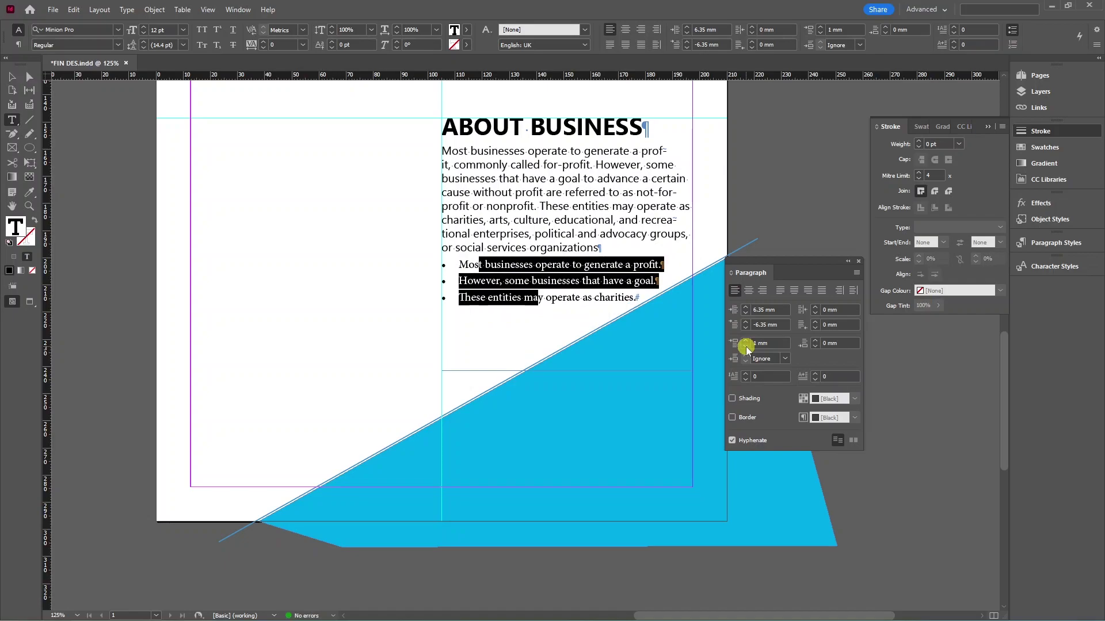
pyautogui.click(499, 281)
pyautogui.click(12, 76)
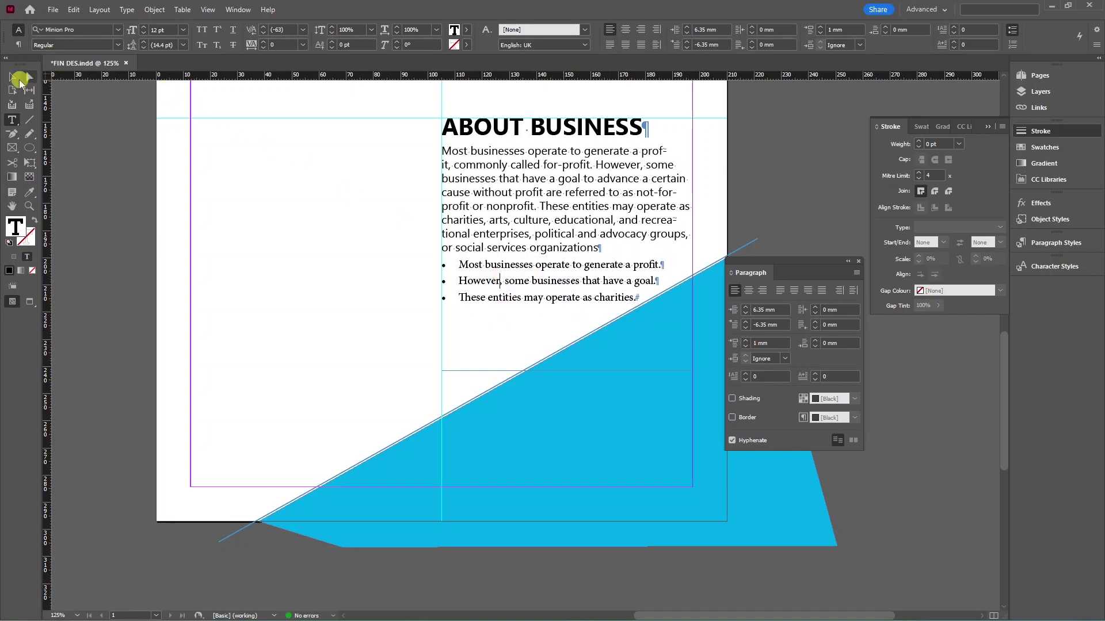
pyautogui.click(87, 140)
pyautogui.press('w')
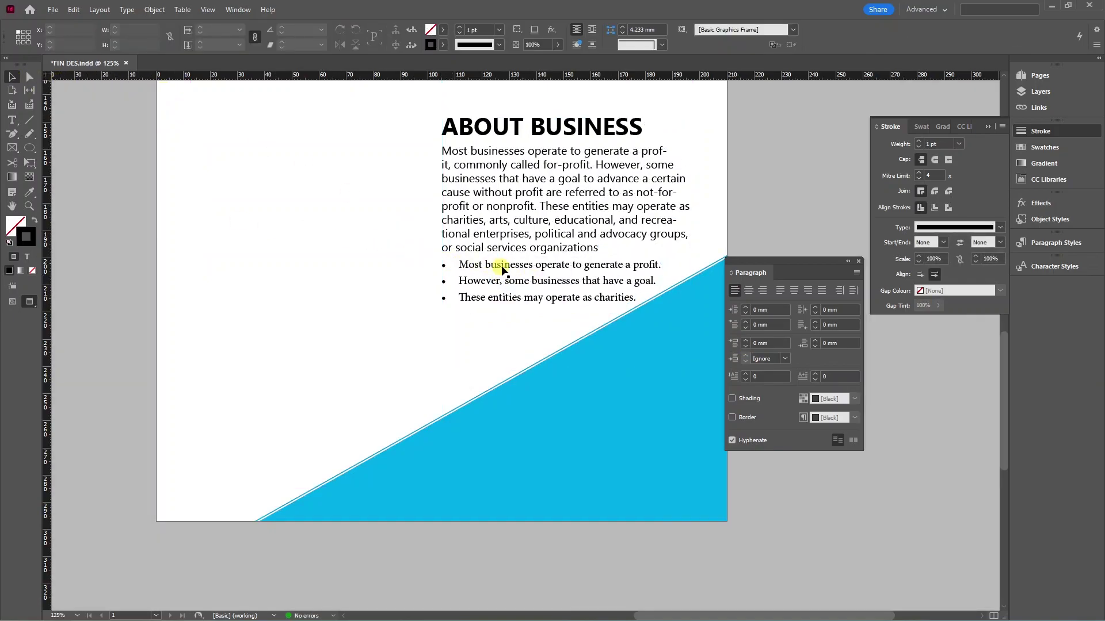
pyautogui.scroll(-1, 509, 271)
pyautogui.scroll(4, 515, 271)
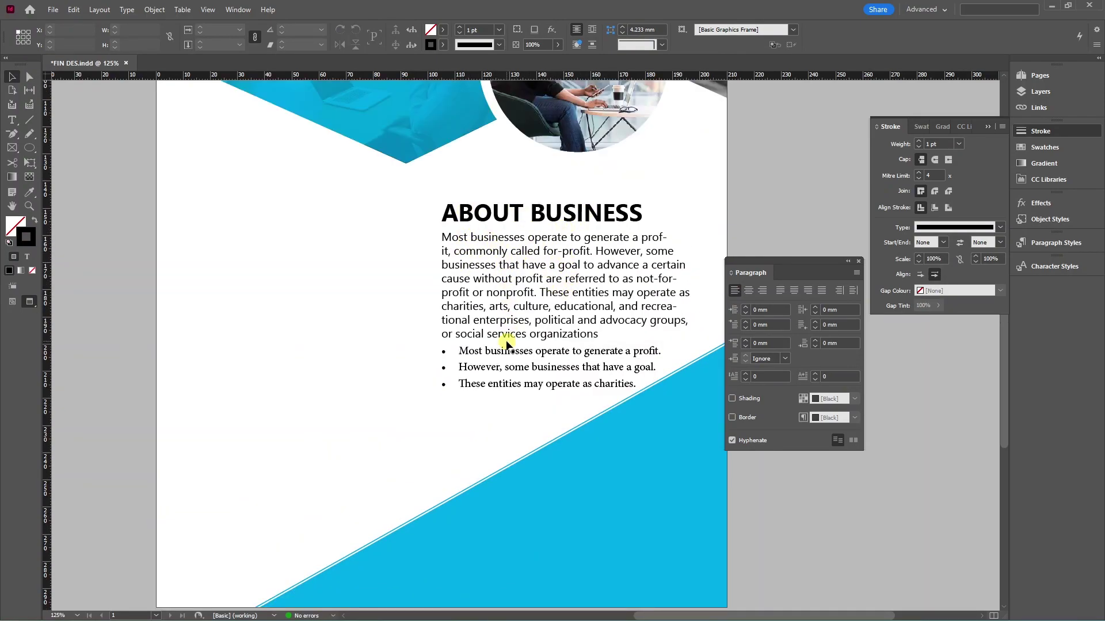
# Turn off hyphenation for the about text frame.
pyautogui.click(514, 355)
pyautogui.scroll(-1, 514, 356)
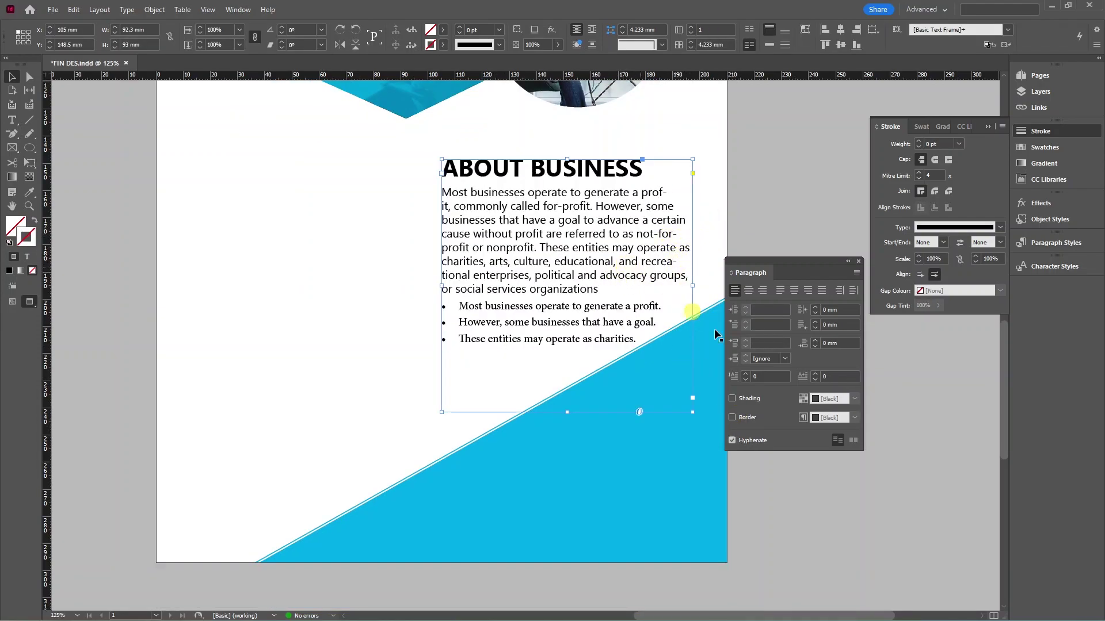
pyautogui.click(732, 441)
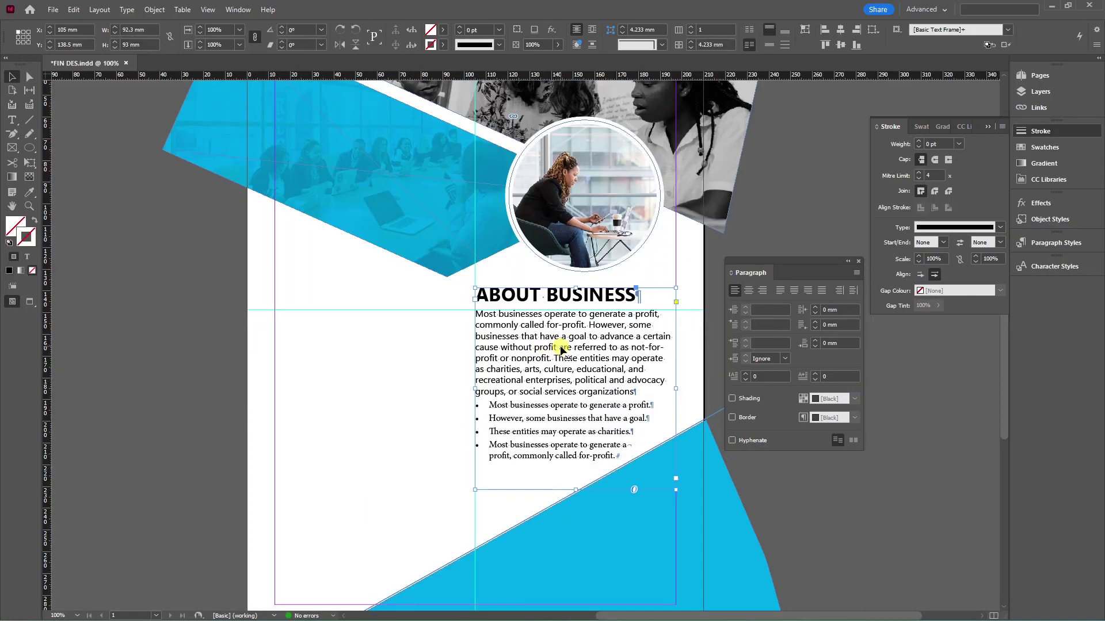
# Duplicate the text block into the left column and retype its heading as OUR.
pyautogui.moveTo(561, 349); pyautogui.dragTo(360, 373)
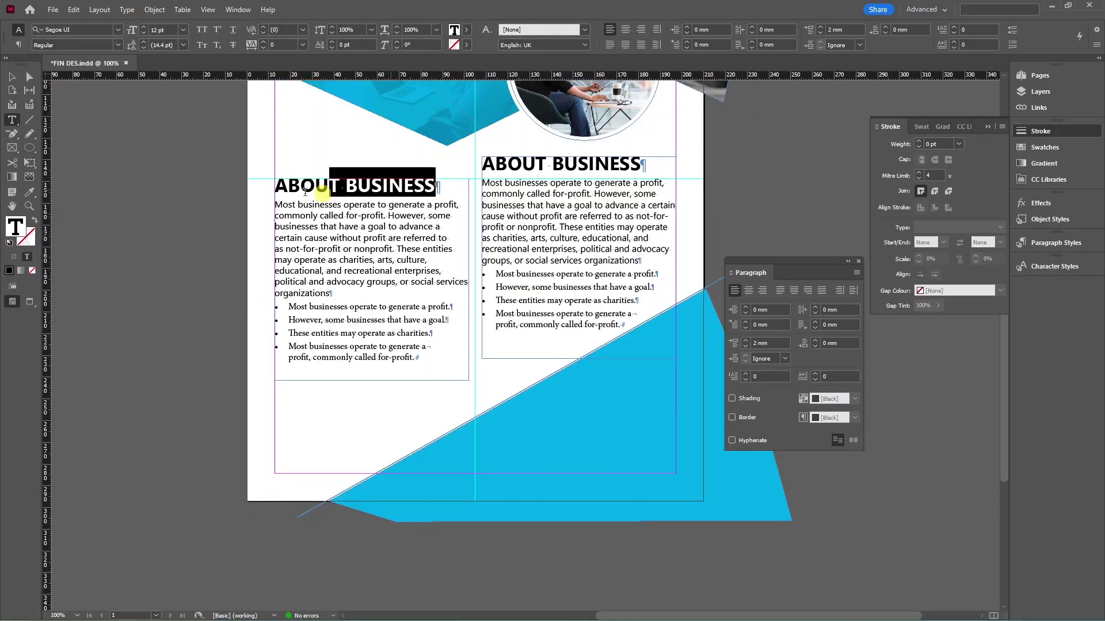
pyautogui.moveTo(326, 185); pyautogui.dragTo(225, 195)
pyautogui.write('OUR')
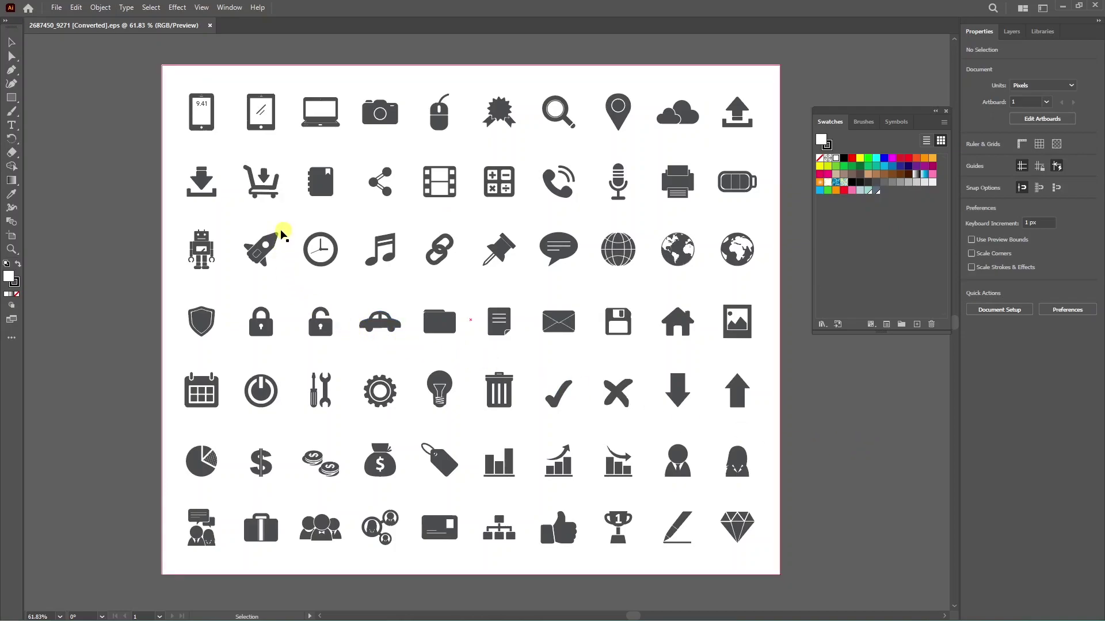
# Pick the wrench-and-screwdriver icon in Illustrator and switch back to the InDesign flyer.
pyautogui.click(339, 393)
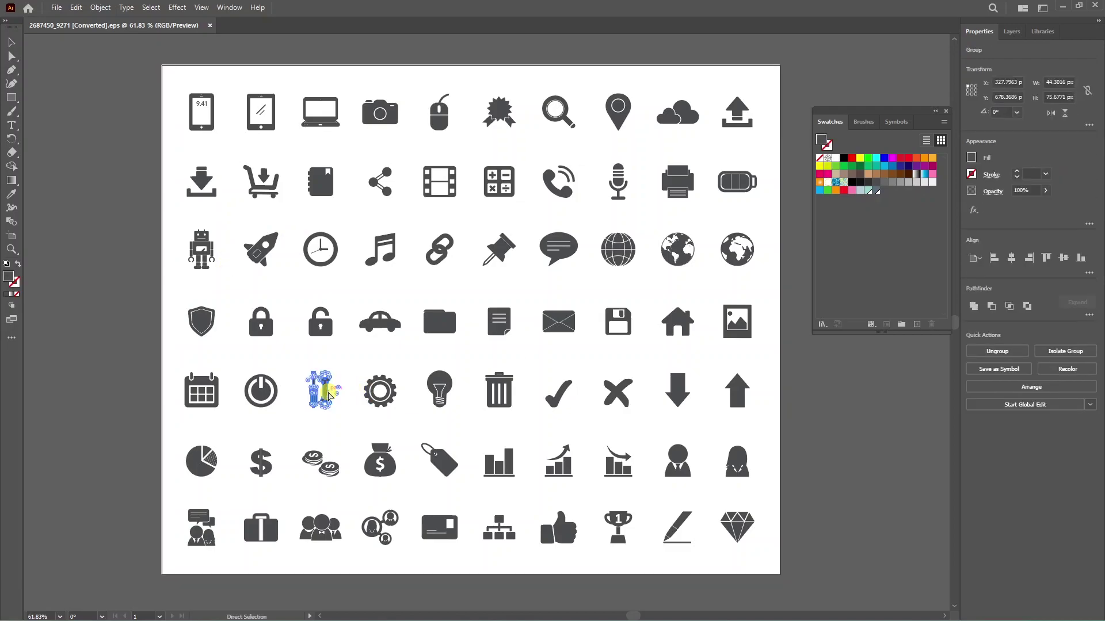
pyautogui.hotkey('alt', 'Tab')
pyautogui.hotkey('alt', 'Tab')
pyautogui.hotkey('alt', 'Tab')
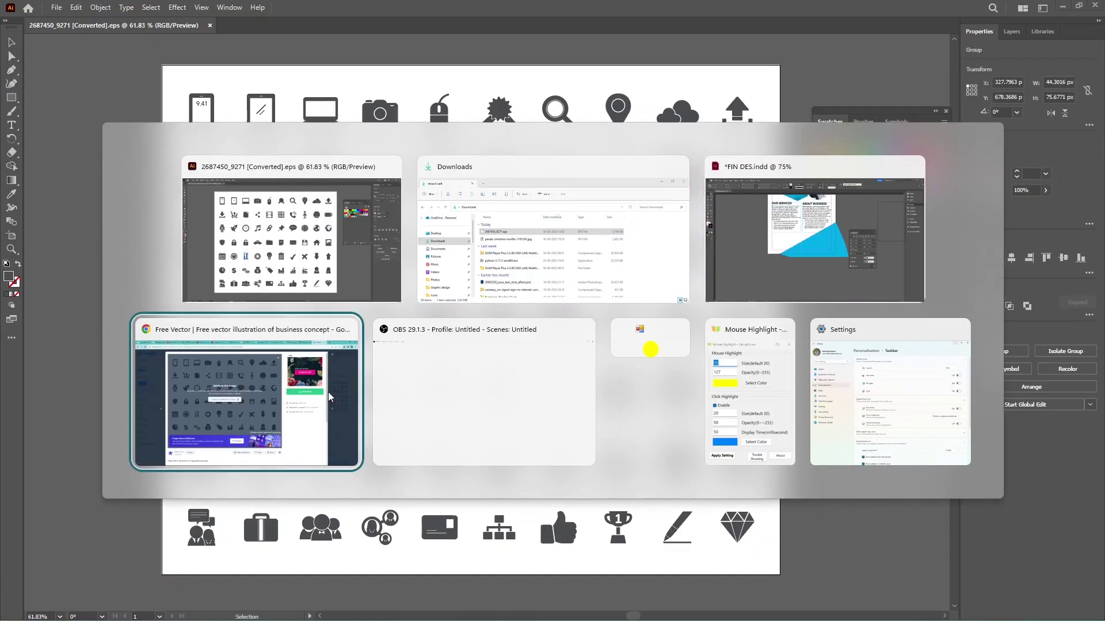
pyautogui.hotkey('alt', 'Tab')
pyautogui.hotkey('alt', 'Tab')
pyautogui.hotkey('alt', 'Tab')
pyautogui.hotkey('alt', 'Tab')
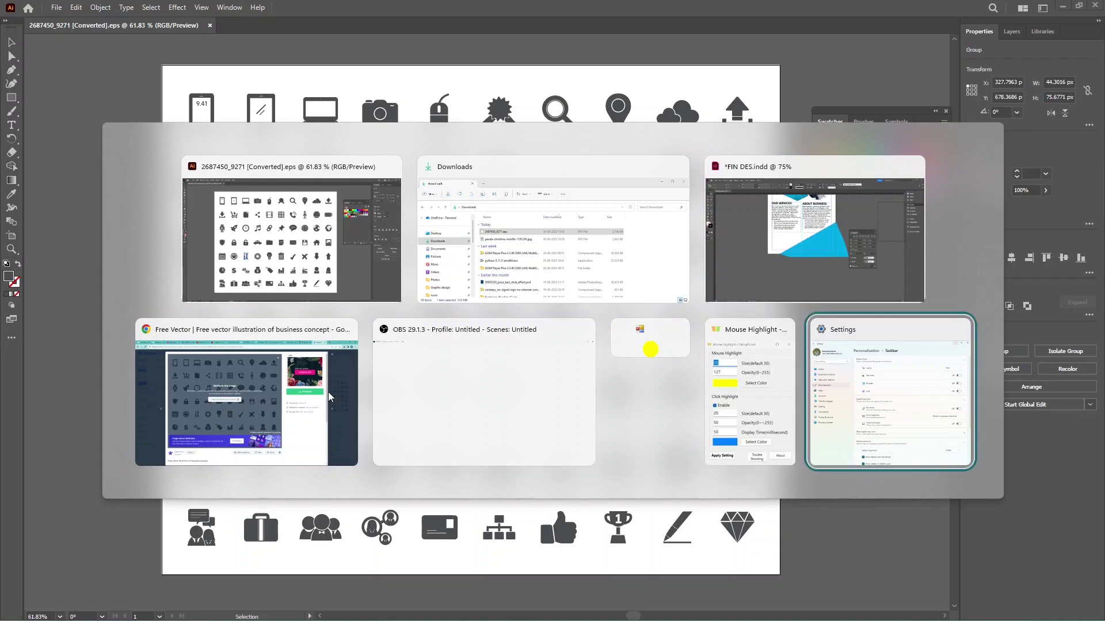
pyautogui.hotkey('alt', 'Tab')
pyautogui.hotkey('alt', 'Tab')
pyautogui.hotkey('alt', 'Tab')
# Paste the tools icon below the OUR SERVICES text.
pyautogui.scroll(3, 679, 266)
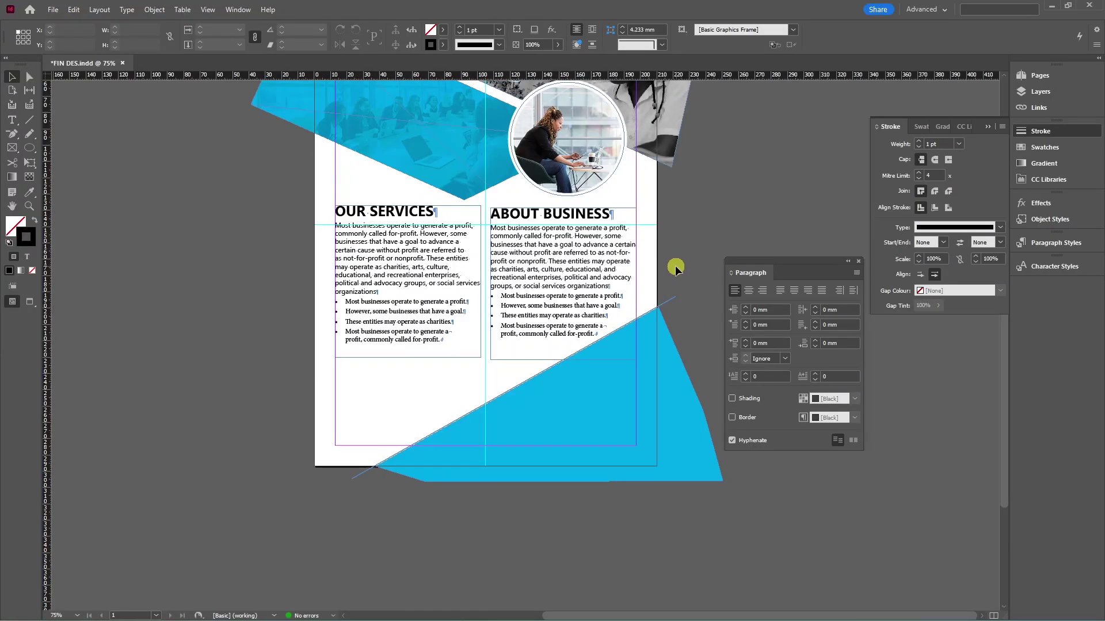
pyautogui.hotkey('ctrl', 'v')
pyautogui.moveTo(531, 354)
pyautogui.mouseDown()
pyautogui.moveTo(382, 377)
pyautogui.moveTo(354, 397)
pyautogui.mouseUp()
pyautogui.scroll(4, 356, 396)
pyautogui.scroll(-2, 353, 397)
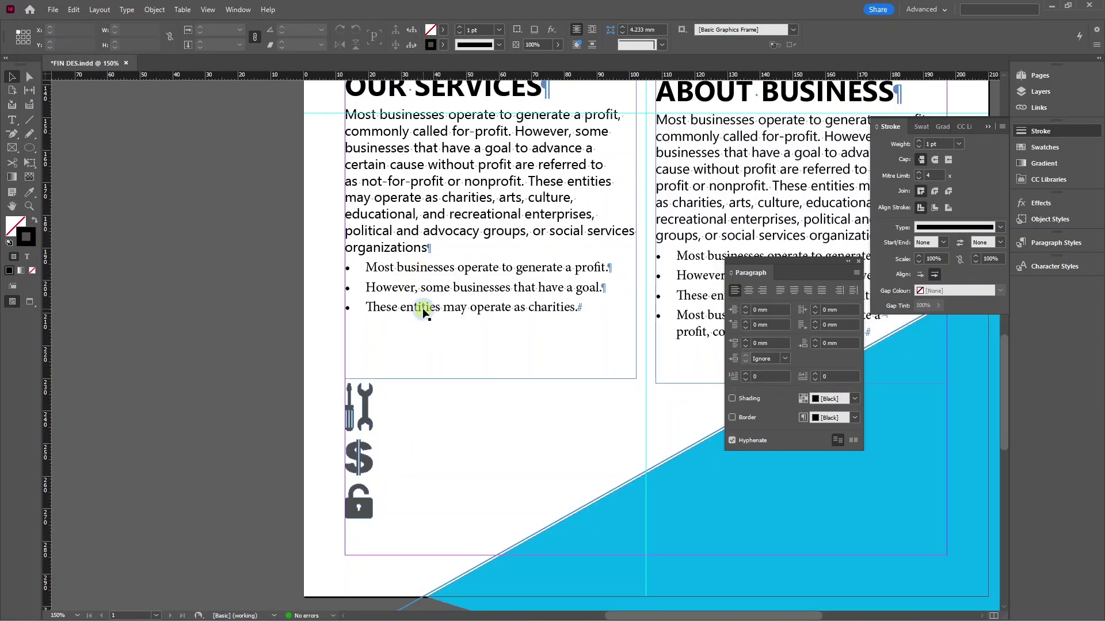
# Remove the bullets from the three OUR SERVICES lines and tab-indent the Most businesses line.
pyautogui.doubleClick(424, 308)
pyautogui.moveTo(578, 308); pyautogui.dragTo(346, 265)
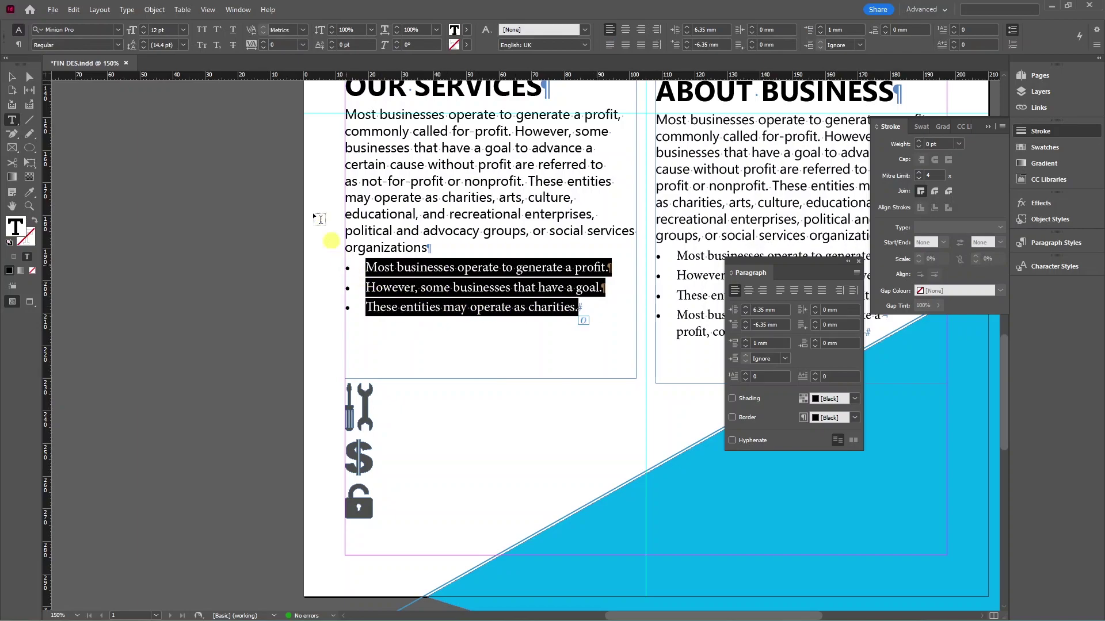
pyautogui.click(126, 9)
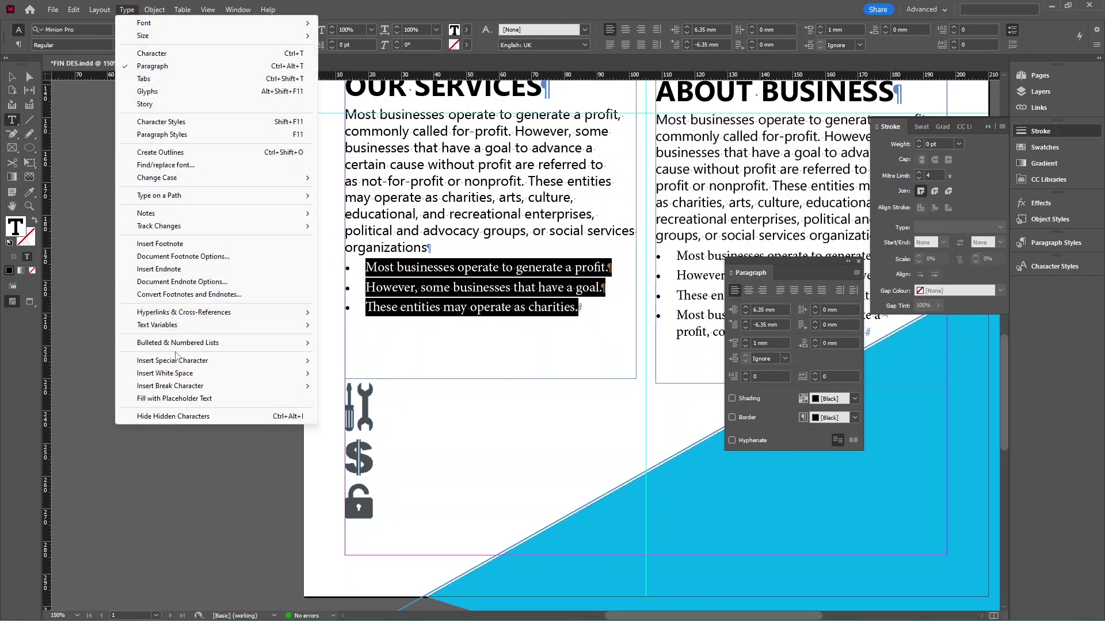
pyautogui.moveTo(178, 343)
pyautogui.click(358, 343)
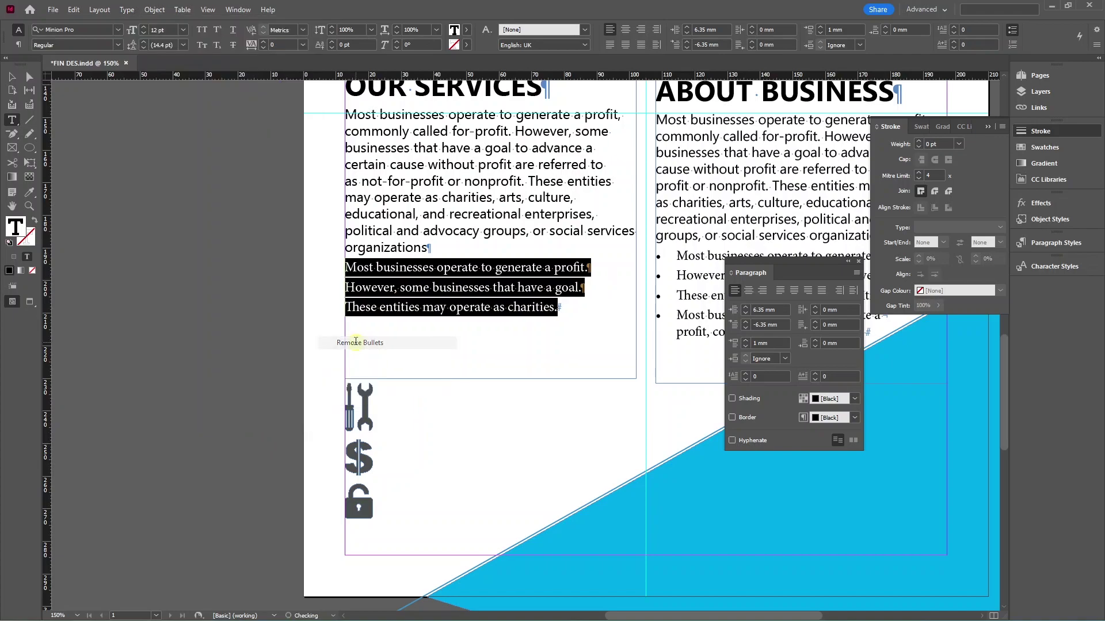
pyautogui.click(379, 308)
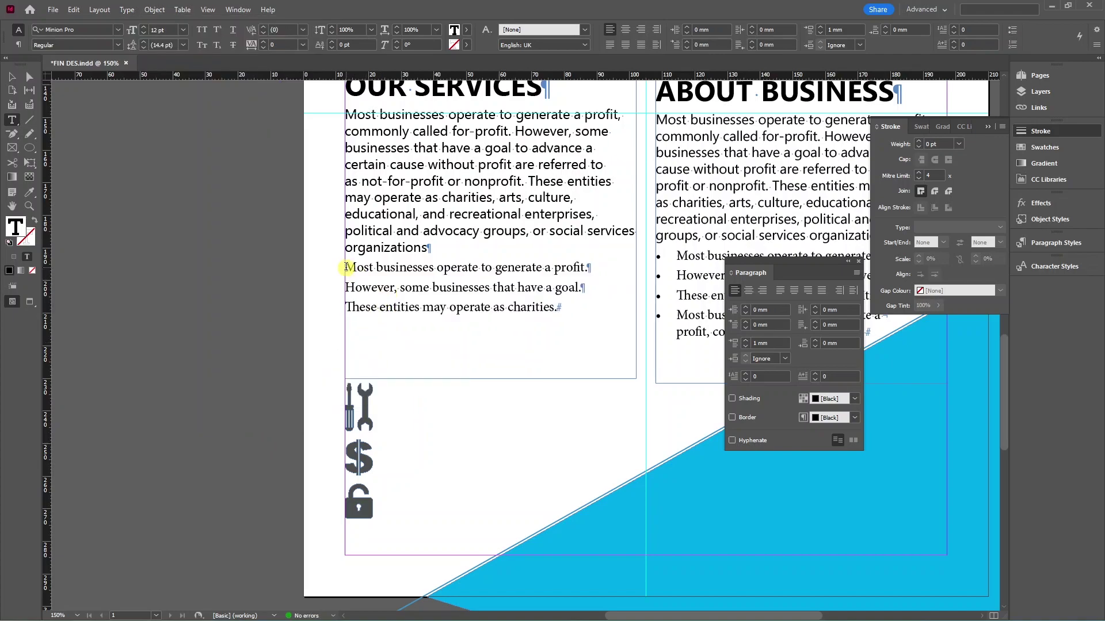
pyautogui.press('Tab')
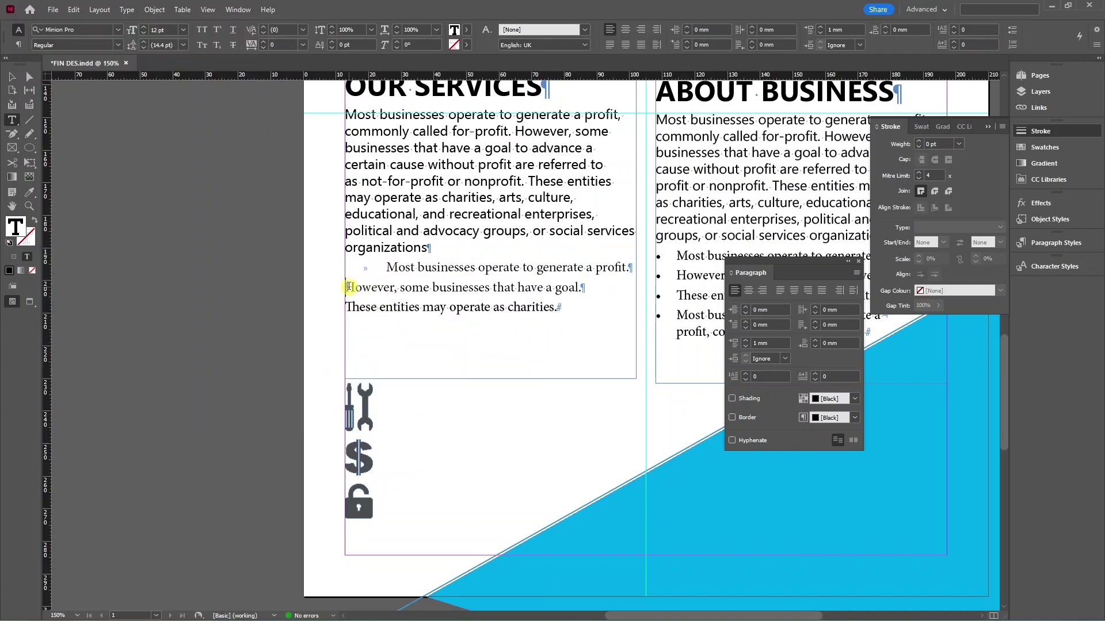
# Tab-indent the However line and hang the wrapped profit text under Most with Indent to Here.
pyautogui.press('Tab')
pyautogui.press('Tab')
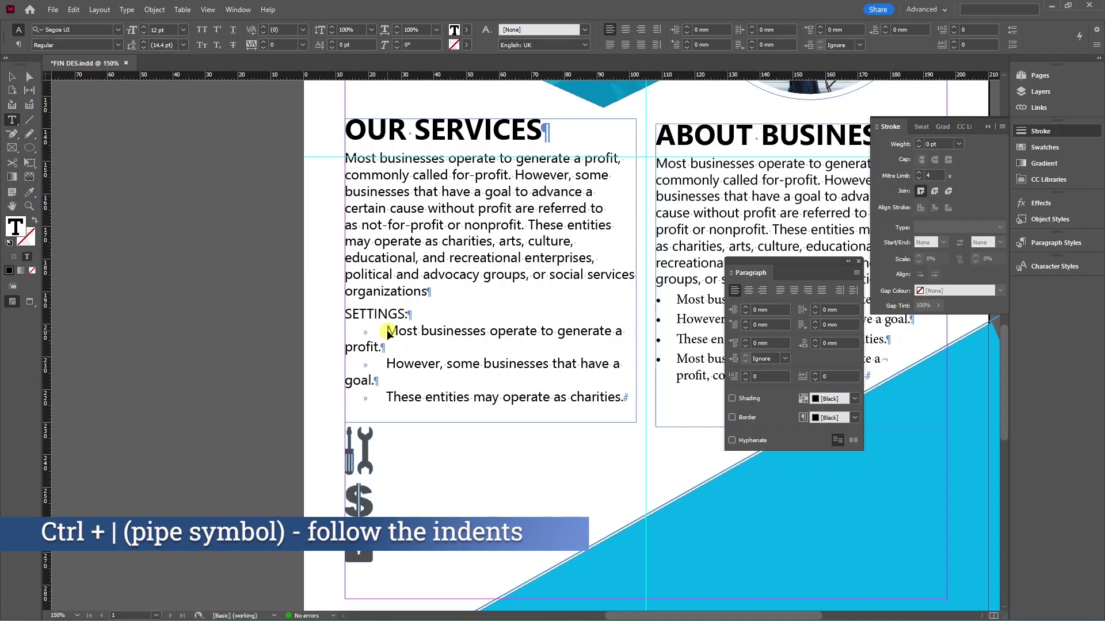
pyautogui.hotkey('ctrl', '\\')
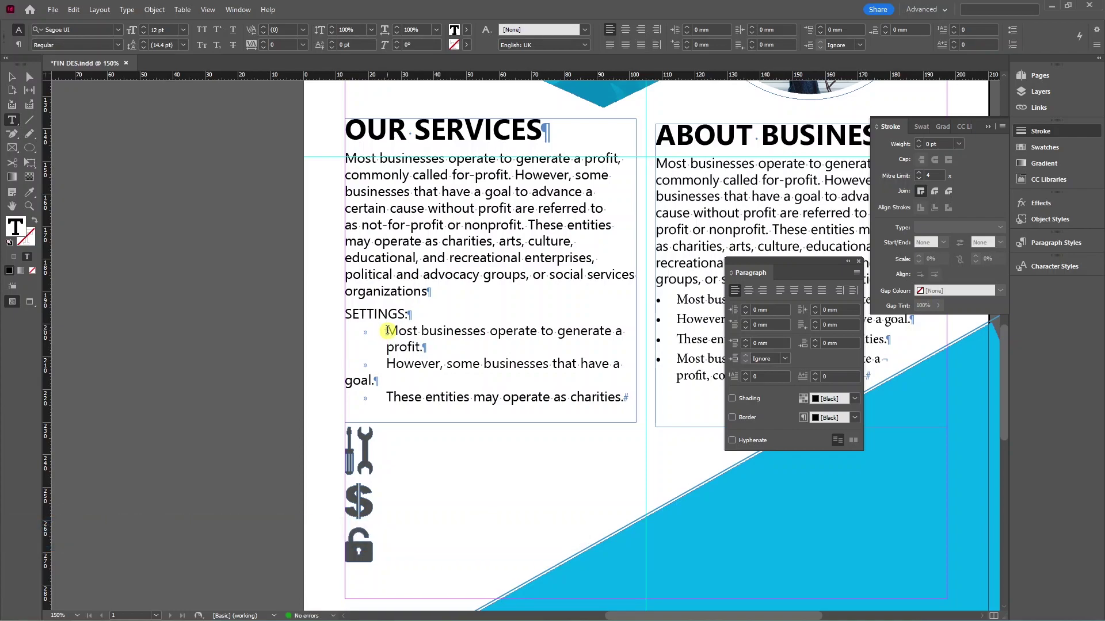
pyautogui.scroll(1, 387, 335)
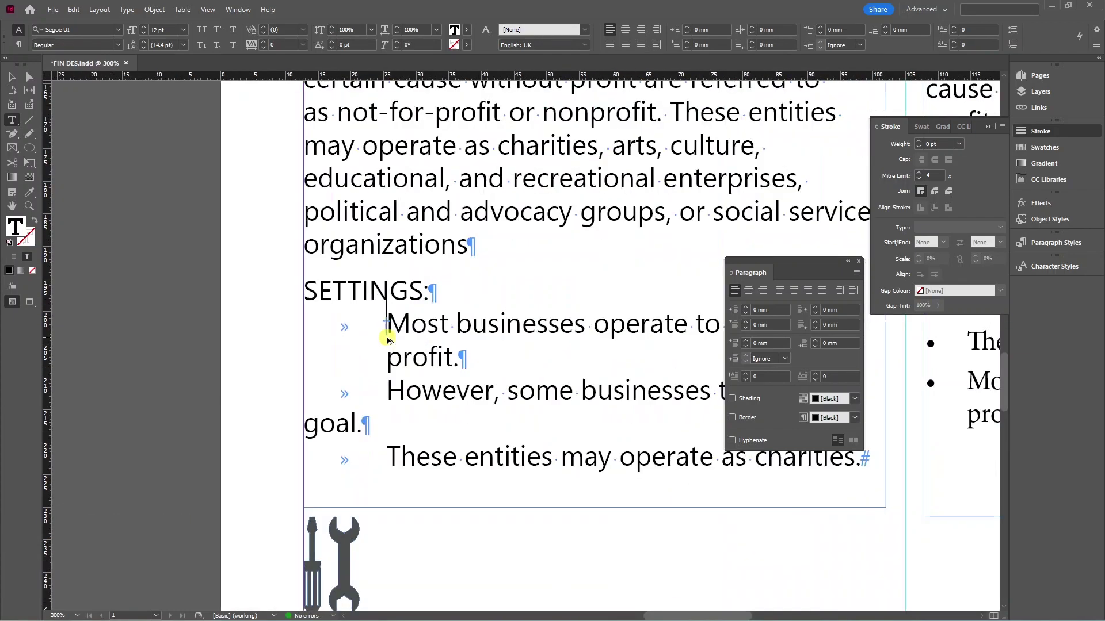
pyautogui.scroll(3, 387, 336)
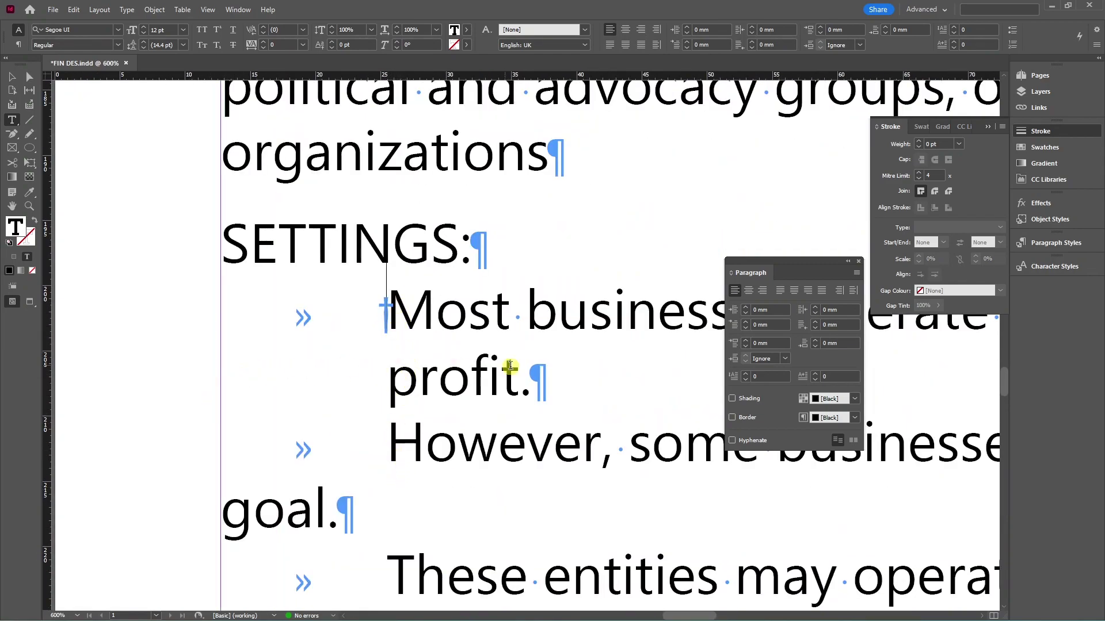
pyautogui.scroll(-2, 447, 365)
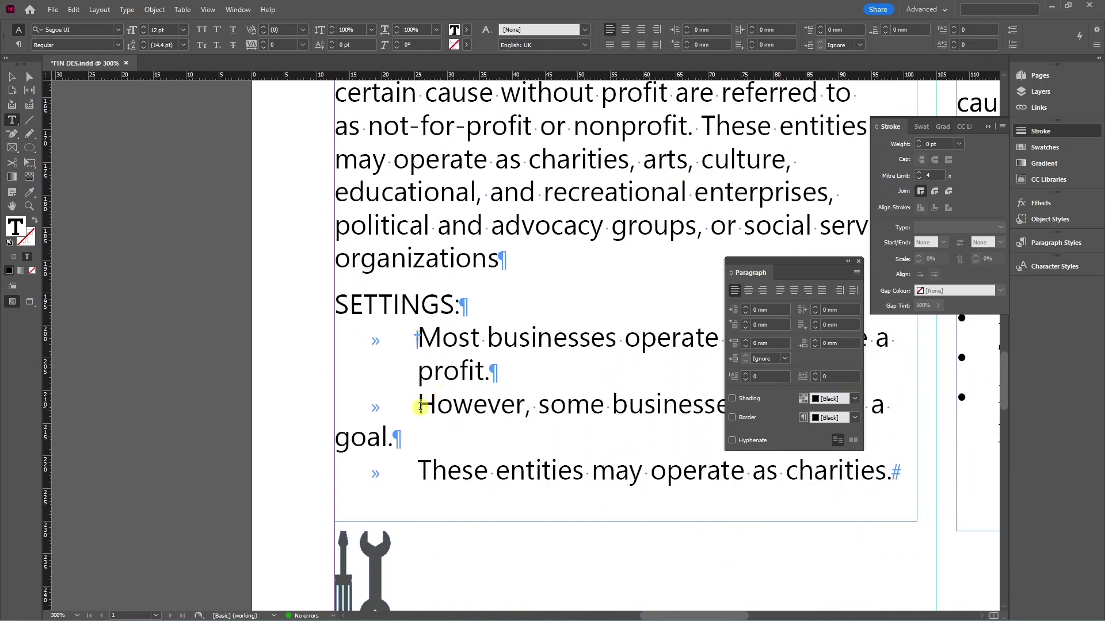
# Hang the wrapped goal text under However and select the SETTINGS: label.
pyautogui.hotkey('ctrl', '\\')
pyautogui.scroll(-2, 417, 403)
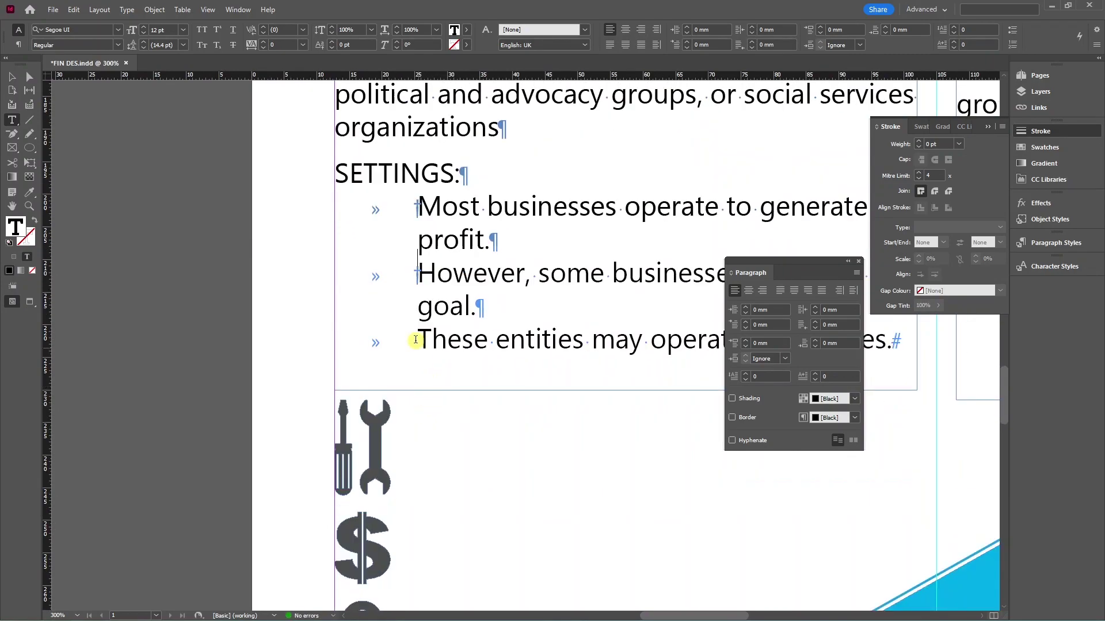
pyautogui.scroll(-2, 416, 339)
pyautogui.moveTo(475, 322); pyautogui.dragTo(413, 322)
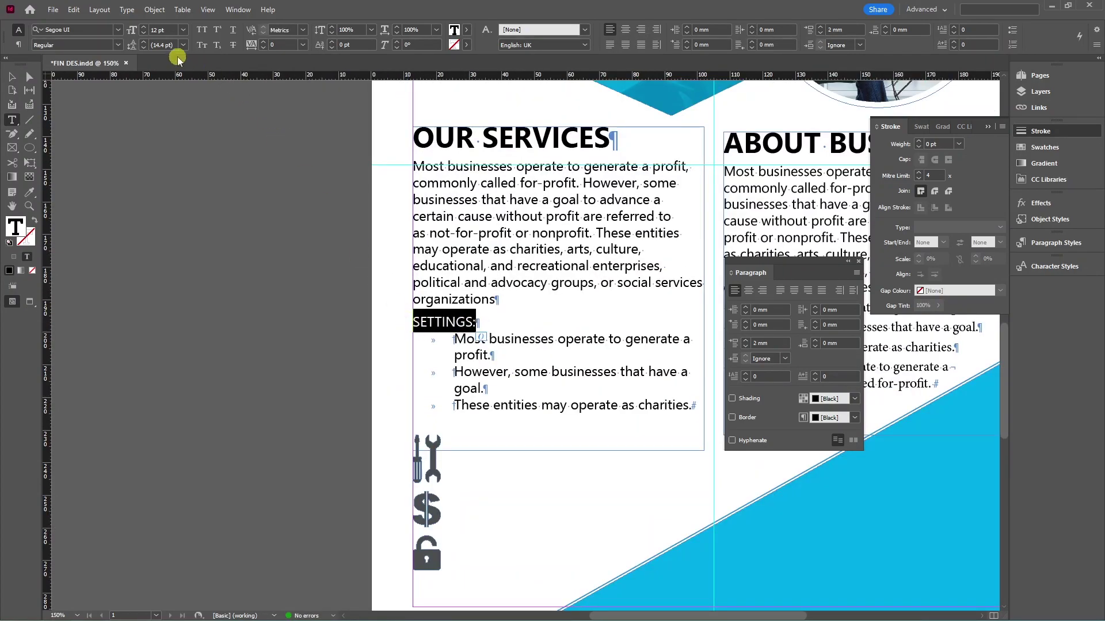
pyautogui.click(118, 45)
# Bold the SETTINGS: label and place scaled wrench, dollar and lock icons beside their lines.
pyautogui.click(57, 153)
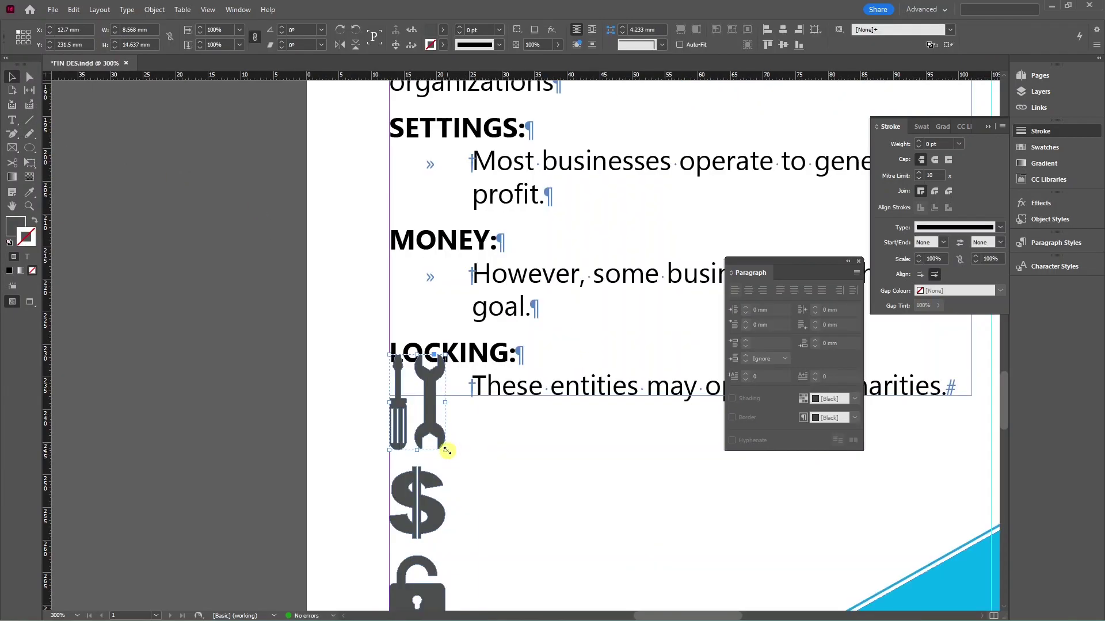
pyautogui.moveTo(446, 451)
pyautogui.mouseDown()
pyautogui.moveTo(416, 401)
pyautogui.moveTo(416, 184)
pyautogui.moveTo(432, 180)
pyautogui.mouseUp()
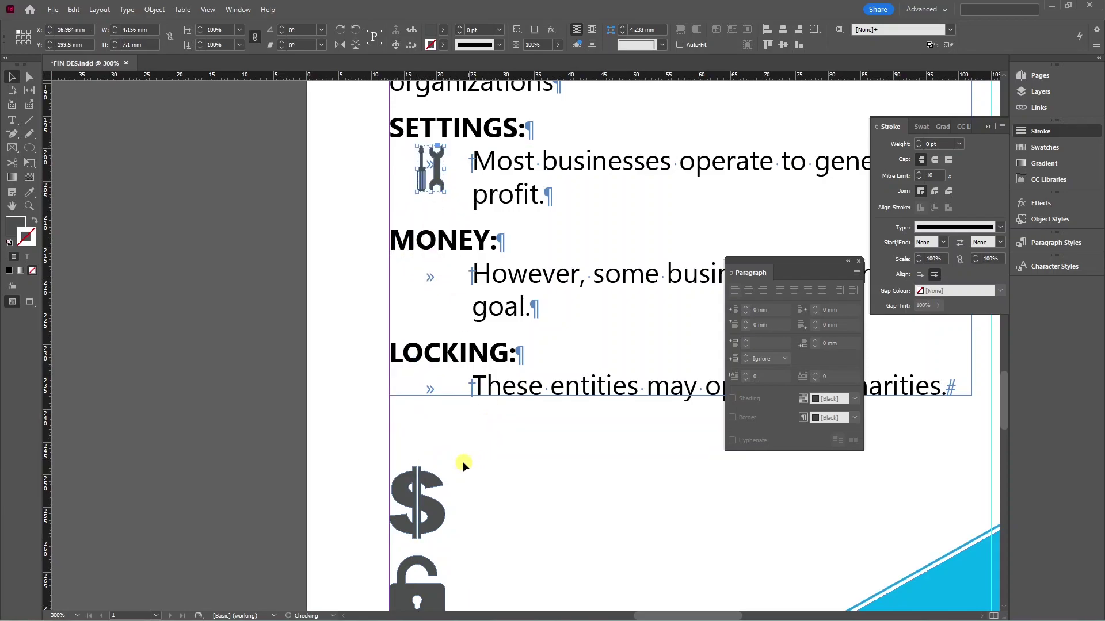
pyautogui.moveTo(415, 493); pyautogui.dragTo(425, 287)
pyautogui.moveTo(457, 333)
pyautogui.mouseDown()
pyautogui.moveTo(428, 297)
pyautogui.moveTo(443, 287)
pyautogui.mouseUp()
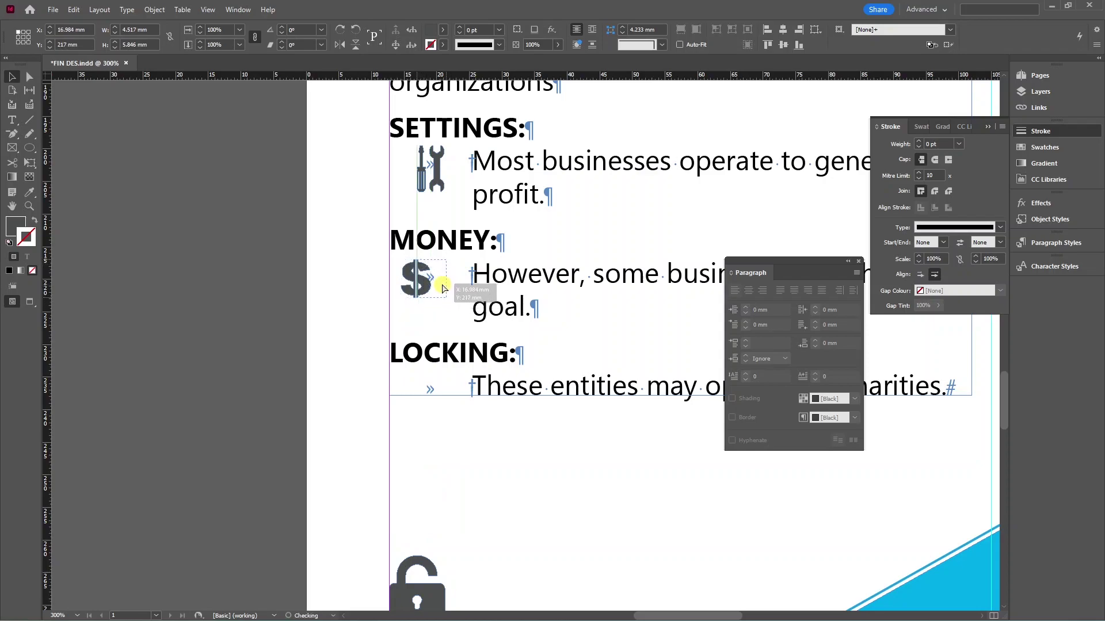
pyautogui.moveTo(434, 590)
pyautogui.mouseDown()
pyautogui.moveTo(453, 423)
pyautogui.moveTo(441, 435)
pyautogui.moveTo(439, 397)
pyautogui.mouseUp()
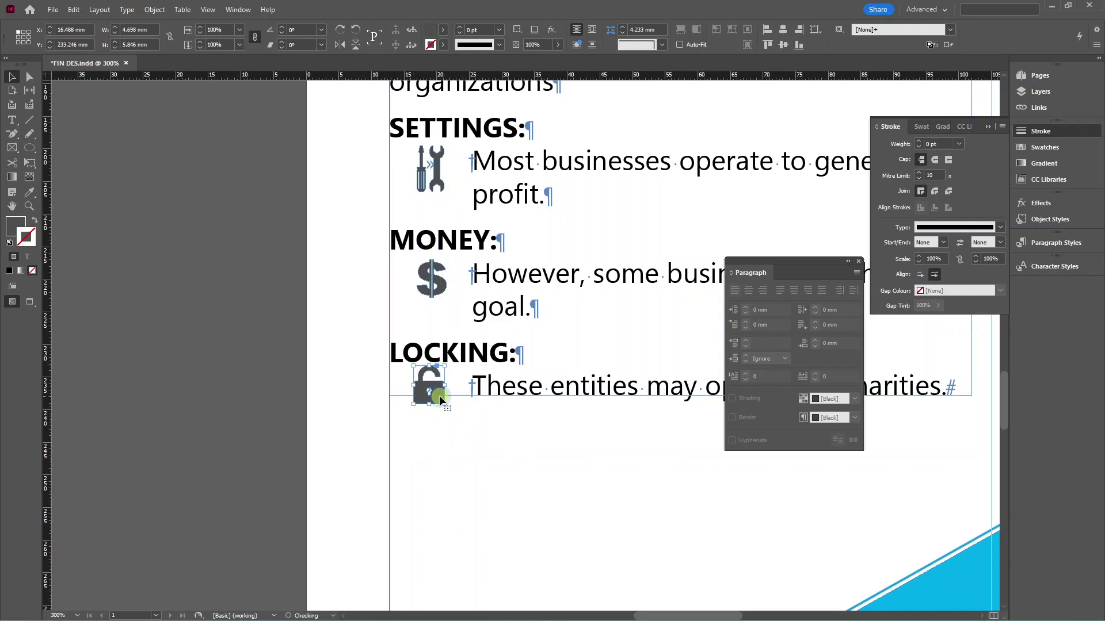
pyautogui.hotkey('ctrl', '-')
pyautogui.moveTo(402, 480); pyautogui.dragTo(399, 464)
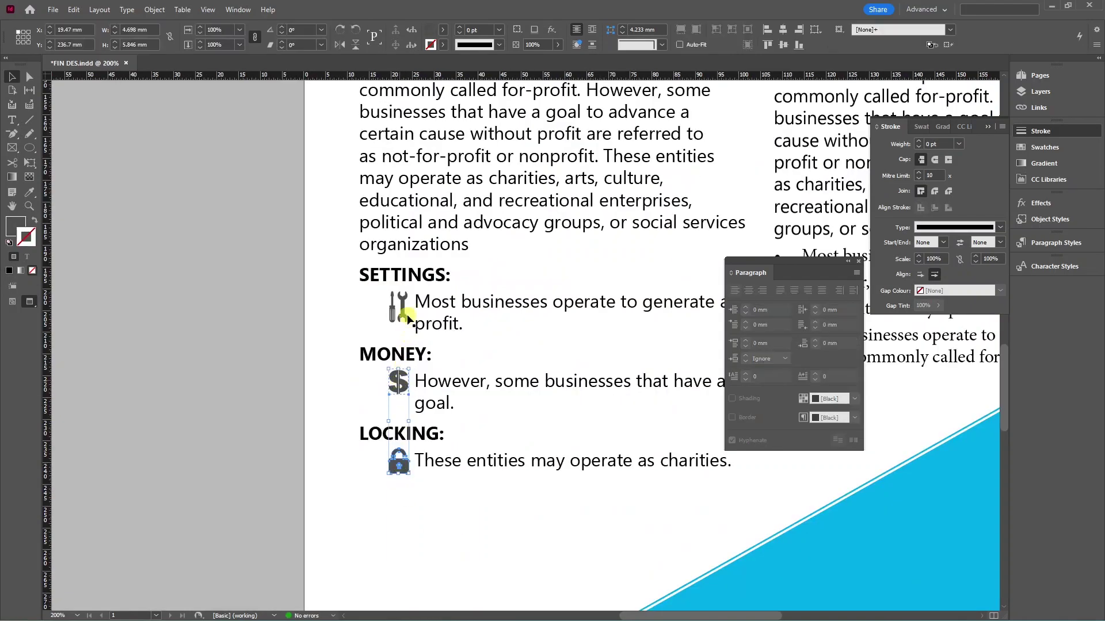
# Fill the wrench, dollar and padlock icons with the cyan swatch.
pyautogui.click(393, 315)
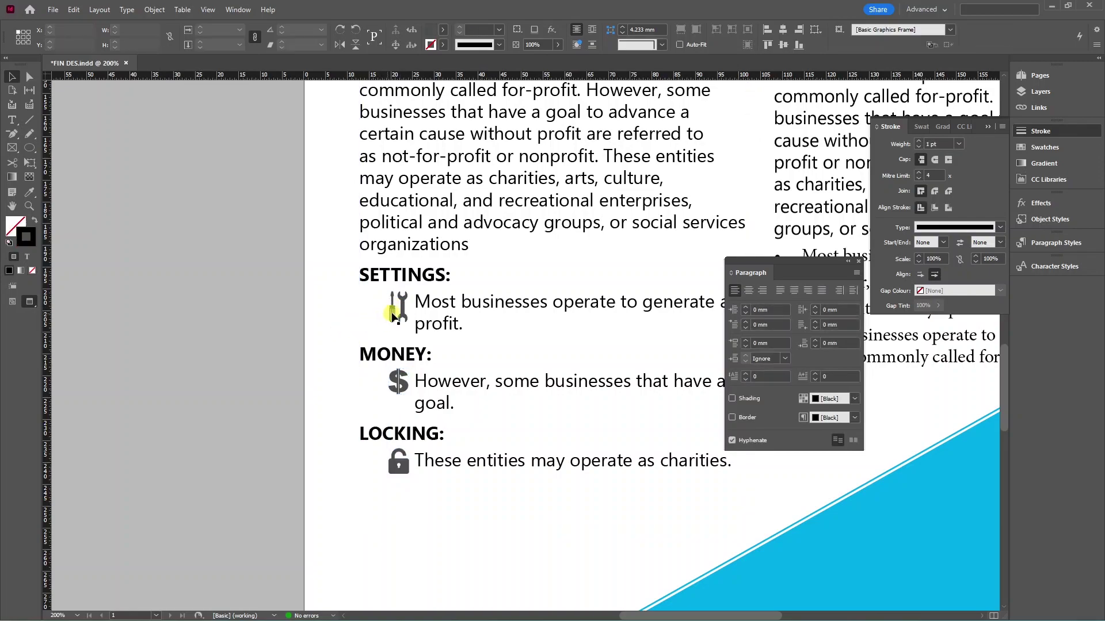
pyautogui.keyDown('shift'); pyautogui.click(397, 382); pyautogui.keyUp('shift')
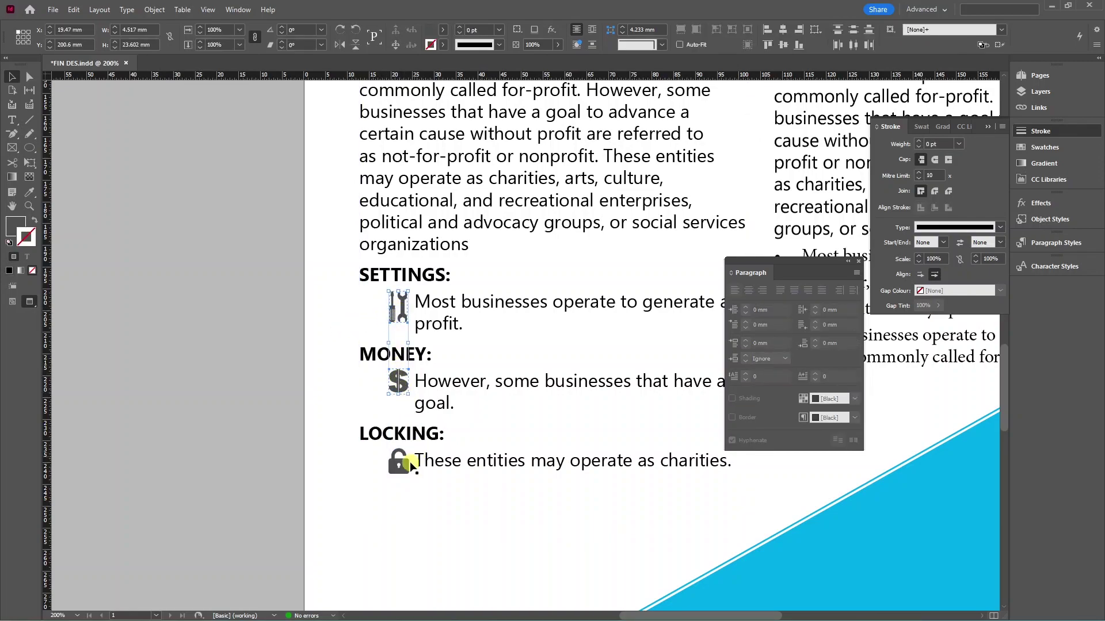
pyautogui.keyDown('shift'); pyautogui.click(411, 465); pyautogui.keyUp('shift')
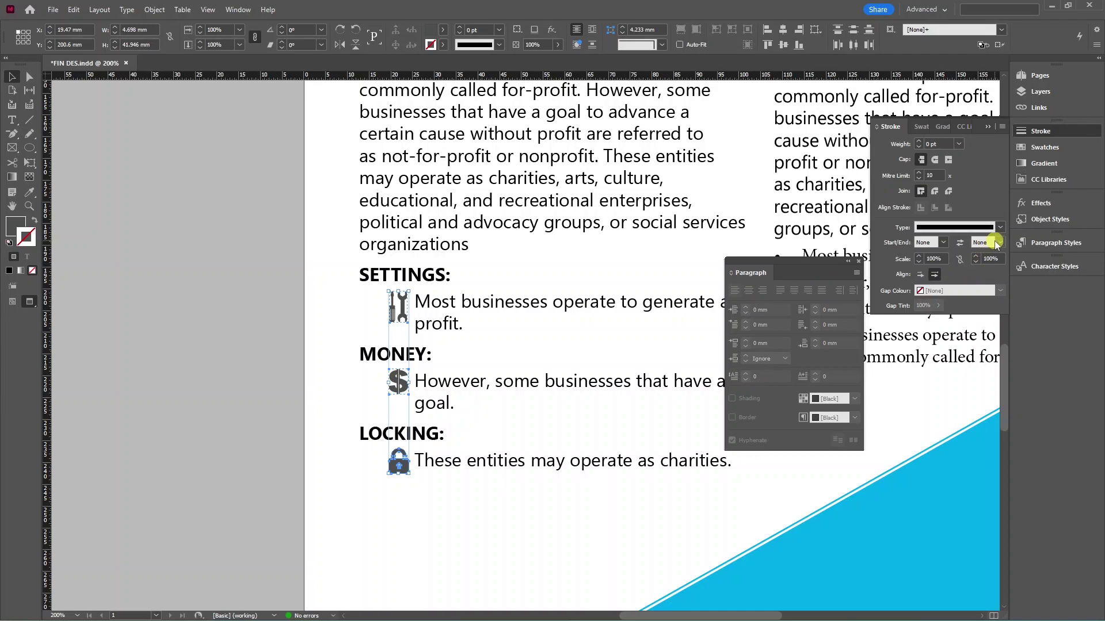
pyautogui.press('F5')
pyautogui.click(927, 214)
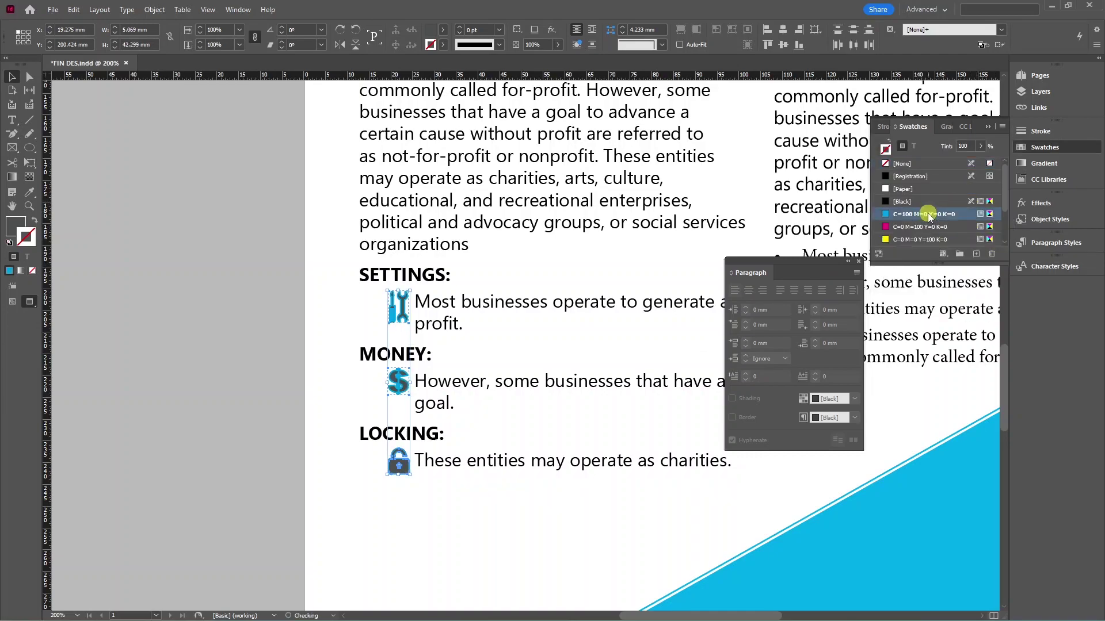
# Colour the OUR SERVICES heading text cyan and fit the flyer in the window.
pyautogui.hotkey('ctrl', 'shift', 'a')
pyautogui.hotkey('ctrl', '1')
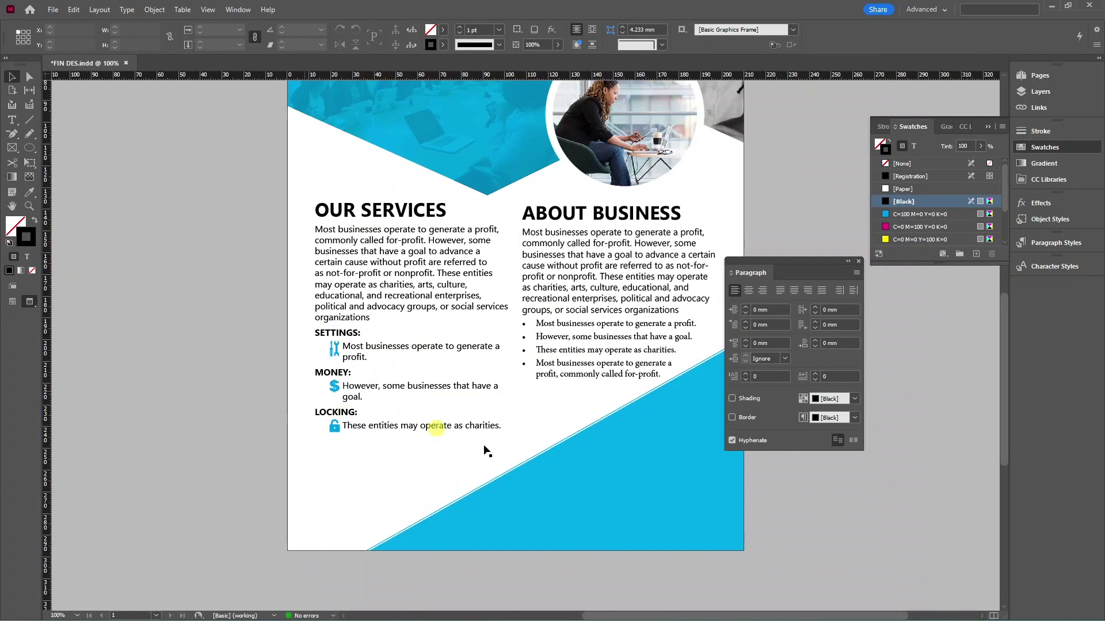
pyautogui.doubleClick(321, 334)
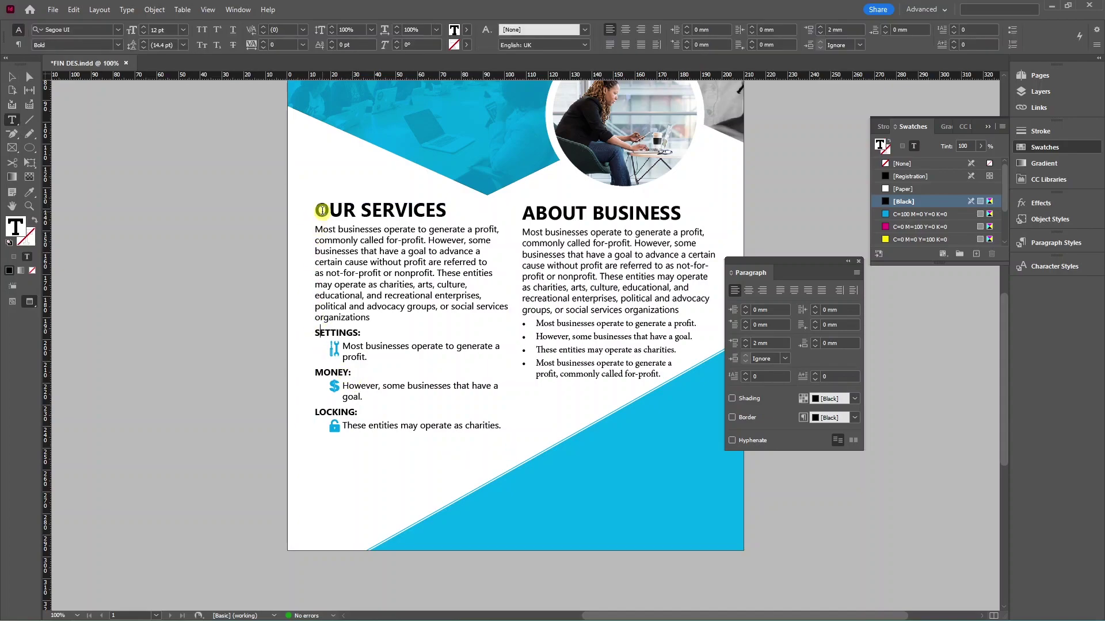
pyautogui.moveTo(316, 210); pyautogui.dragTo(467, 212)
pyautogui.click(915, 214)
pyautogui.press('Escape')
pyautogui.hotkey('ctrl', '0')
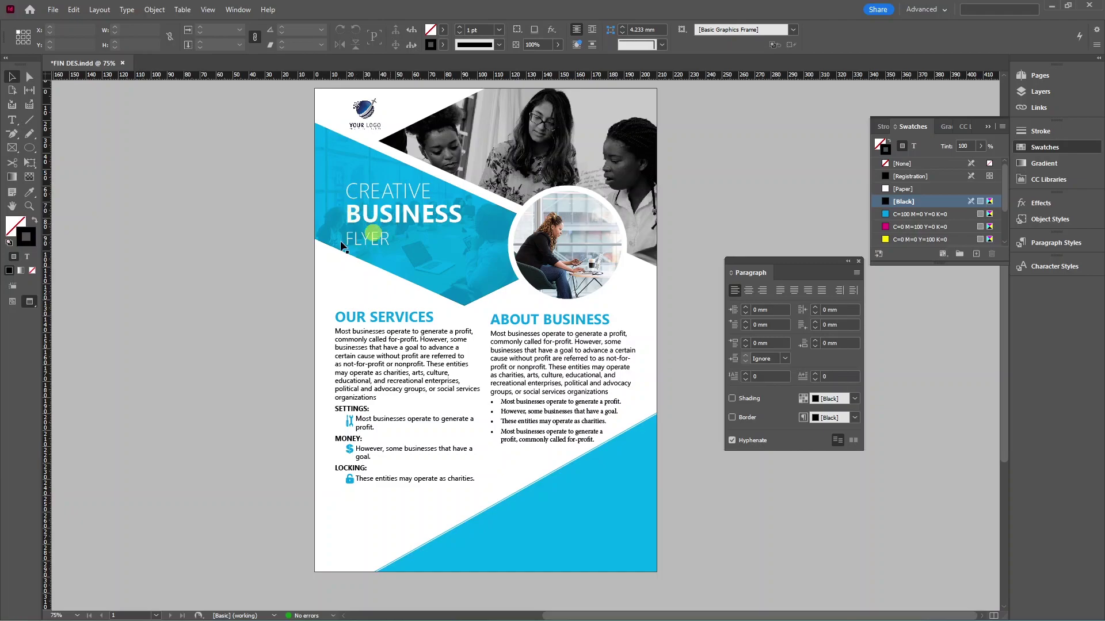
# Zoom in to review the contact, address and QR code block, then close the Paragraph panel.
pyautogui.scroll(3, 392, 275)
pyautogui.hotkey('ctrl', '=')
pyautogui.hotkey('ctrl', '=')
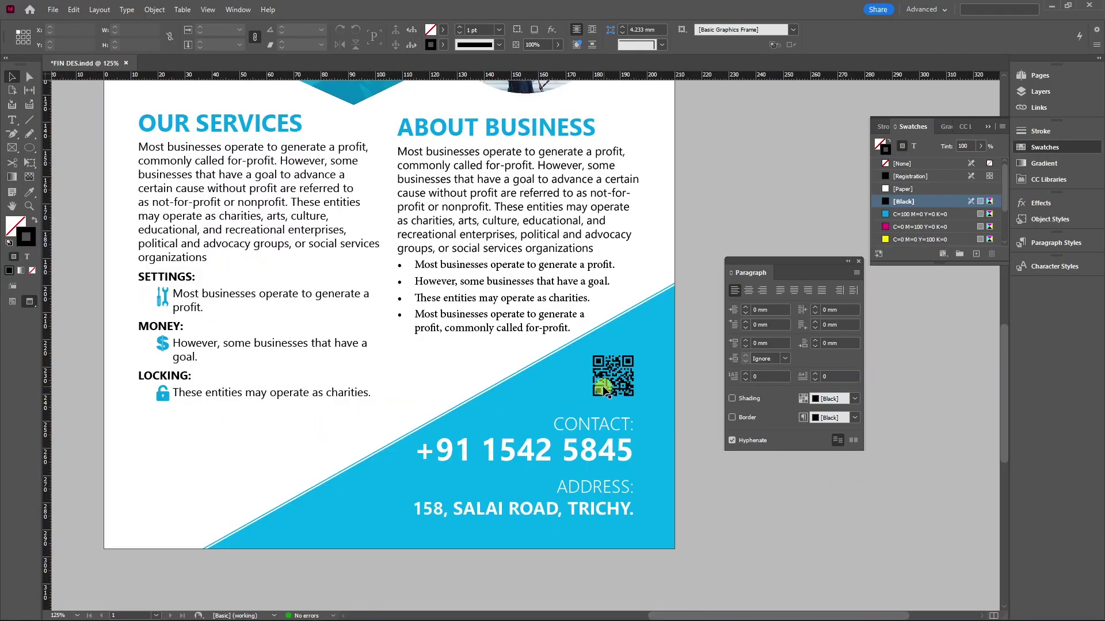
pyautogui.scroll(1, 601, 388)
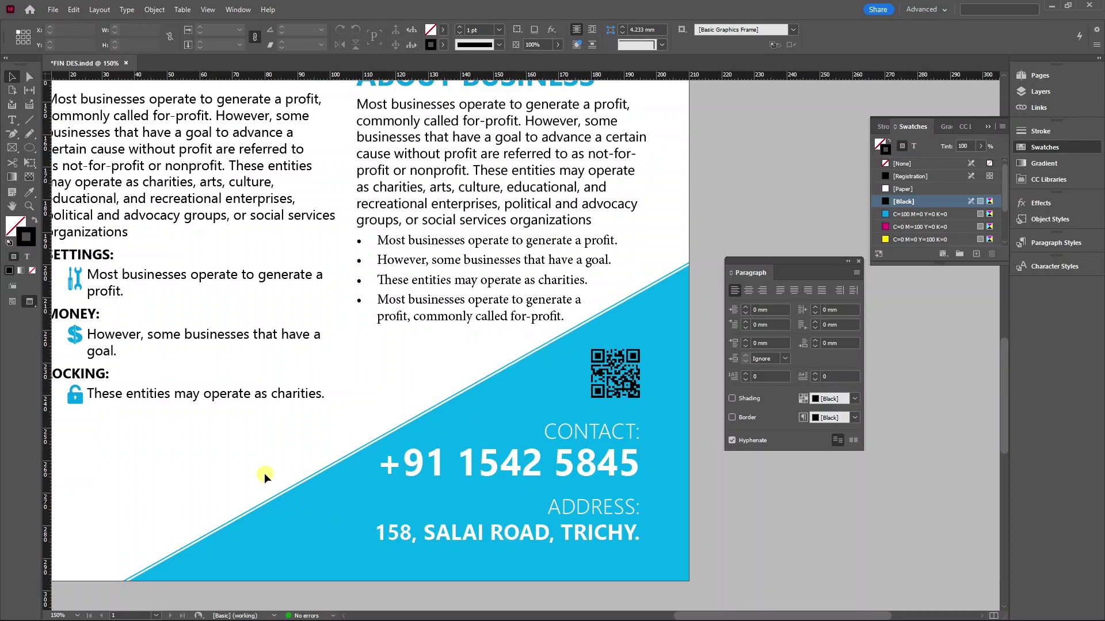
pyautogui.scroll(-1, 640, 451)
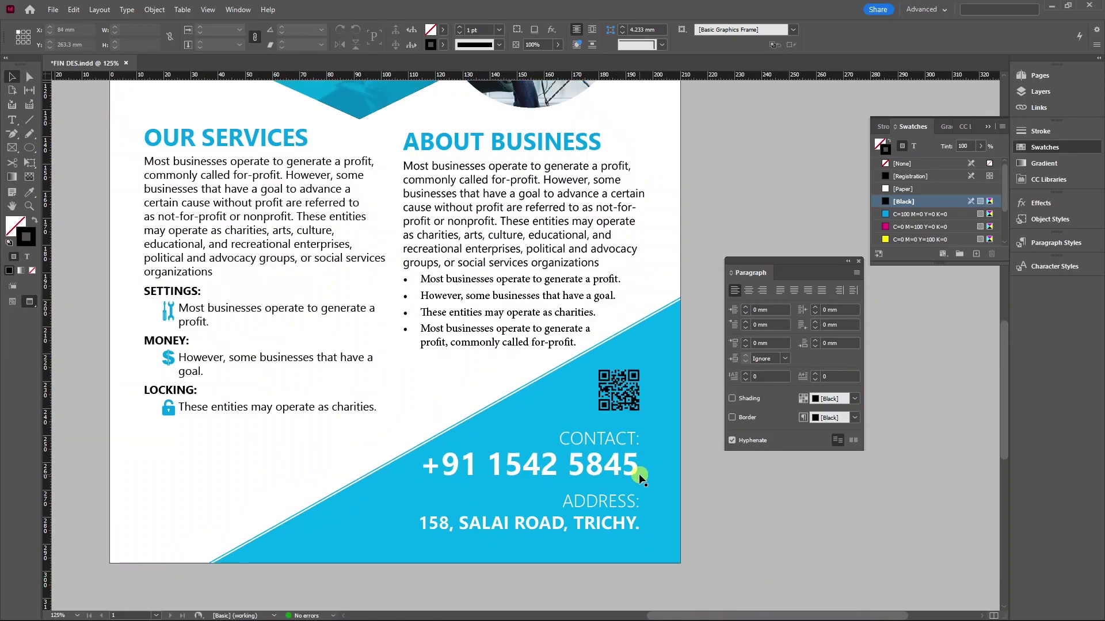
pyautogui.scroll(-1, 639, 474)
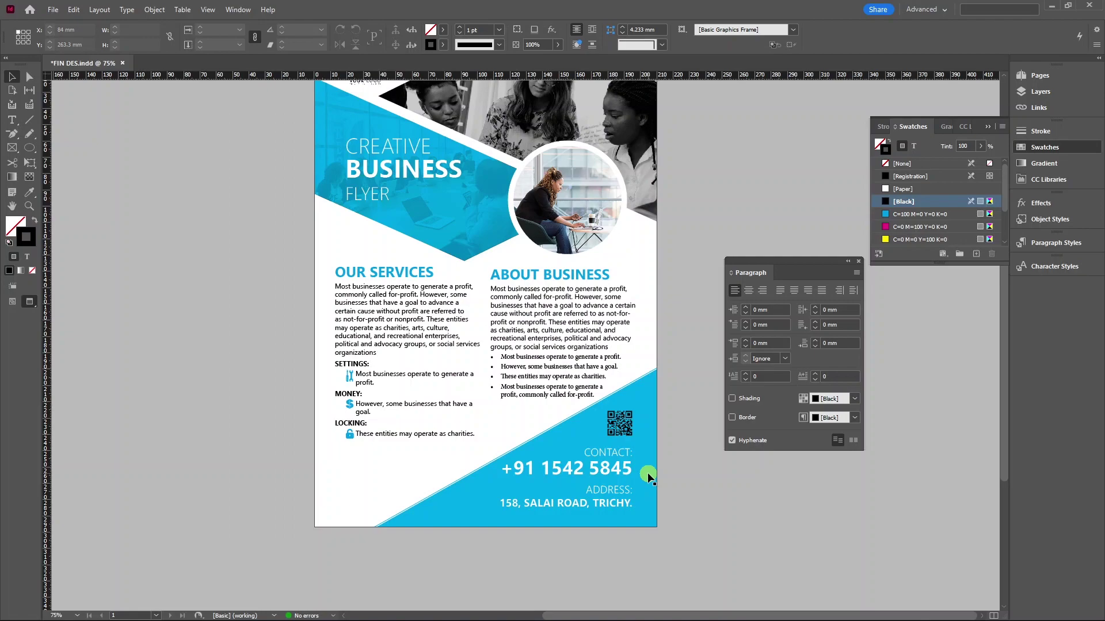
pyautogui.scroll(1, 648, 477)
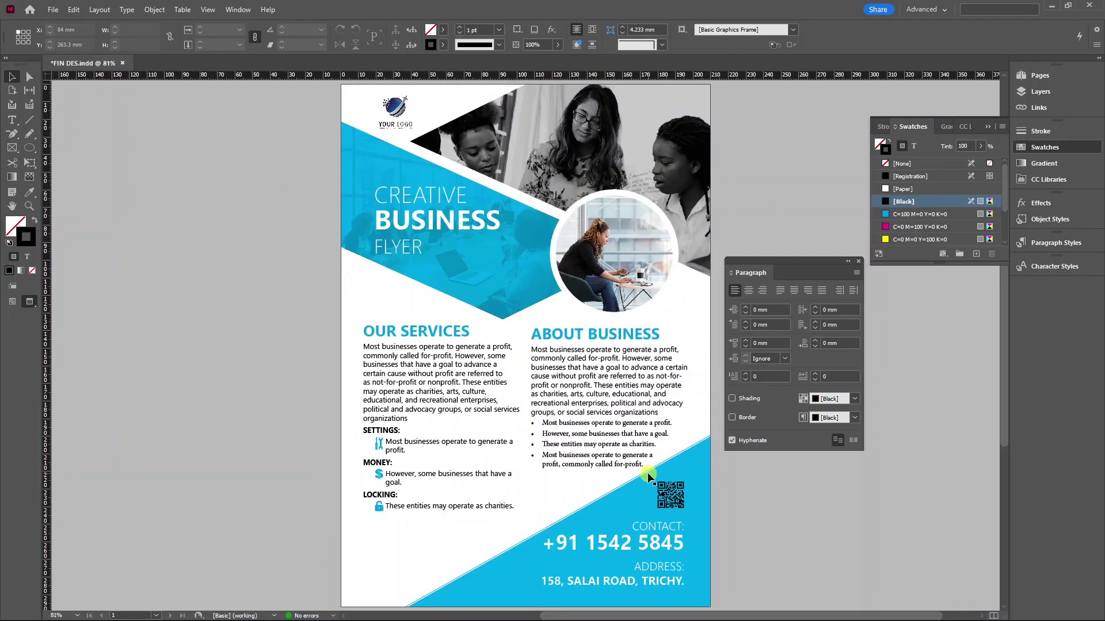
pyautogui.click(859, 260)
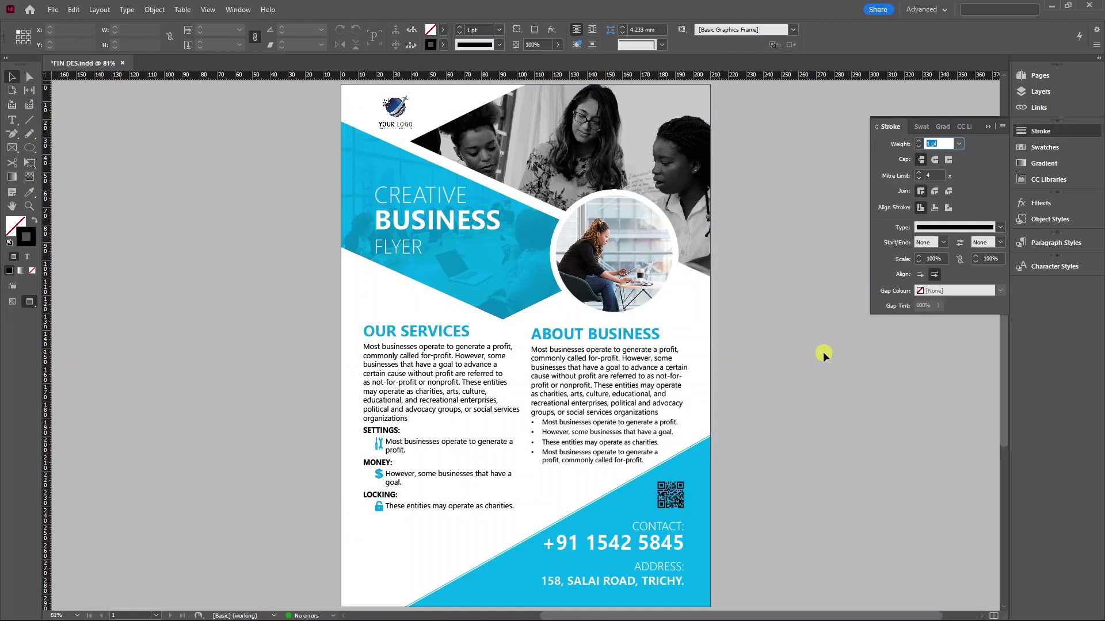